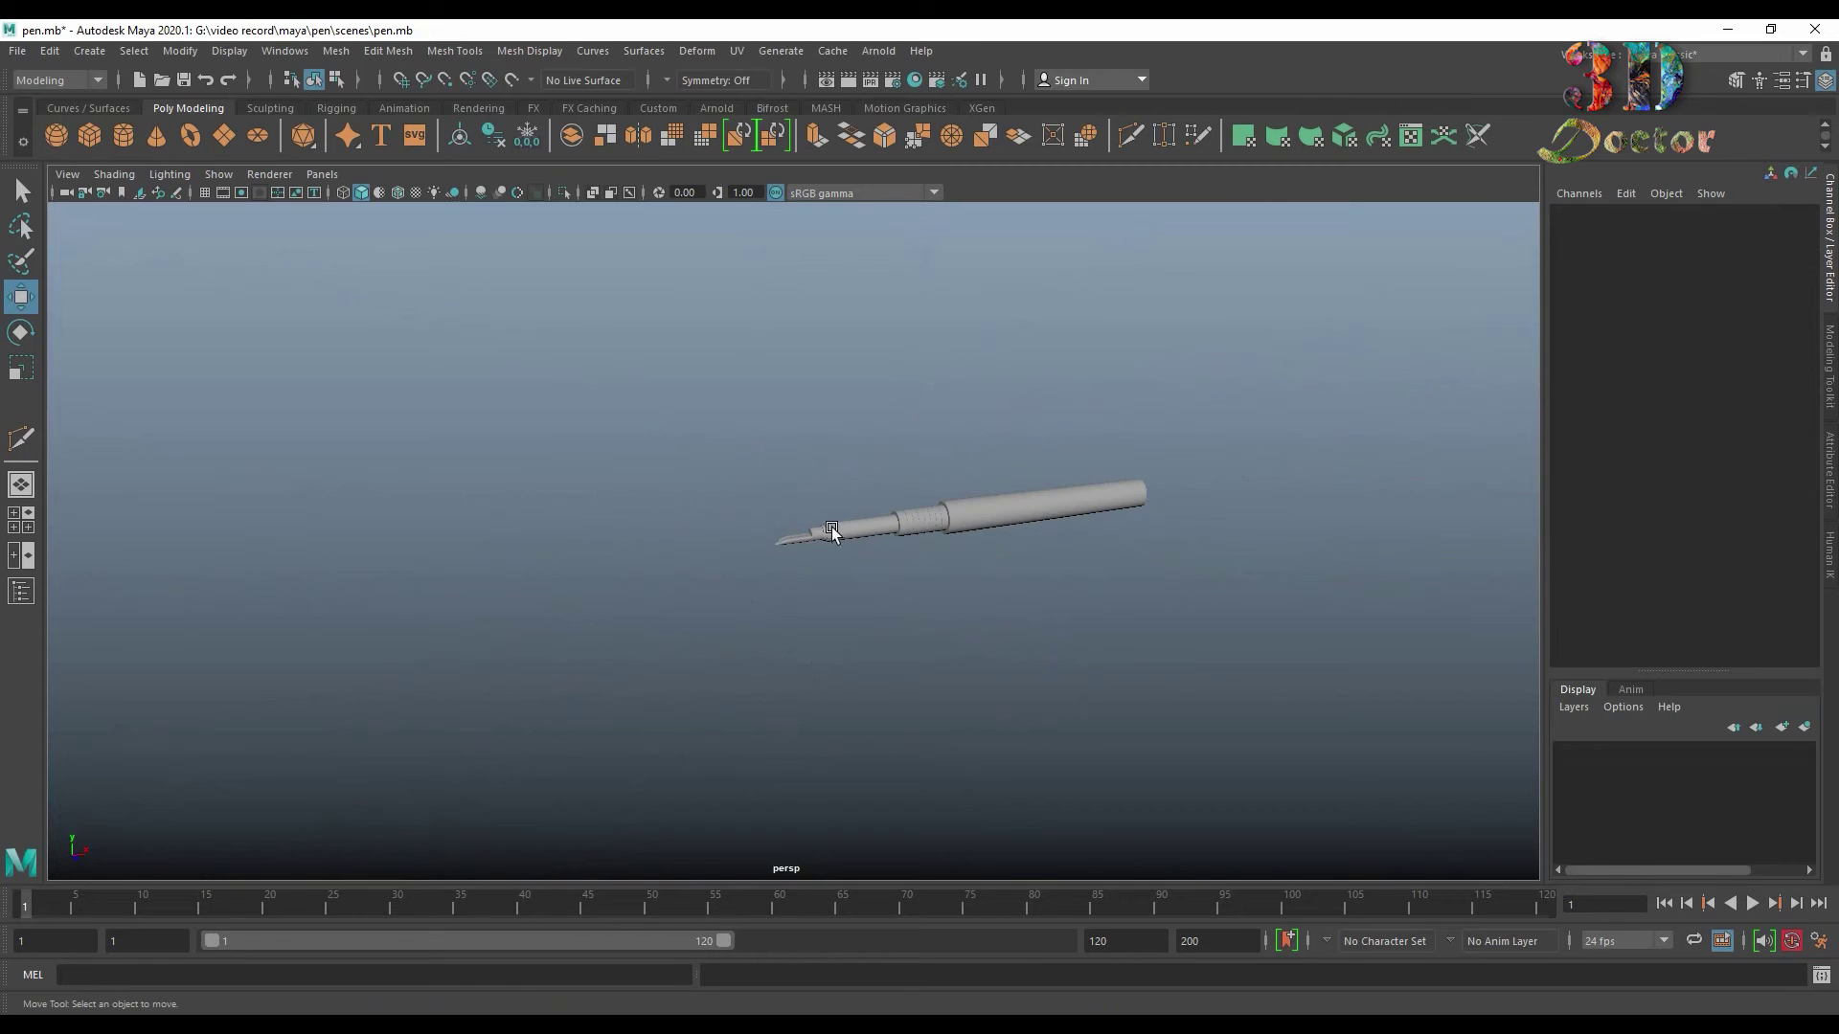
Step: Duplicate the grip cylinder pCylinder4 and slide the copy along X to start the cap tube
left_click(831, 532)
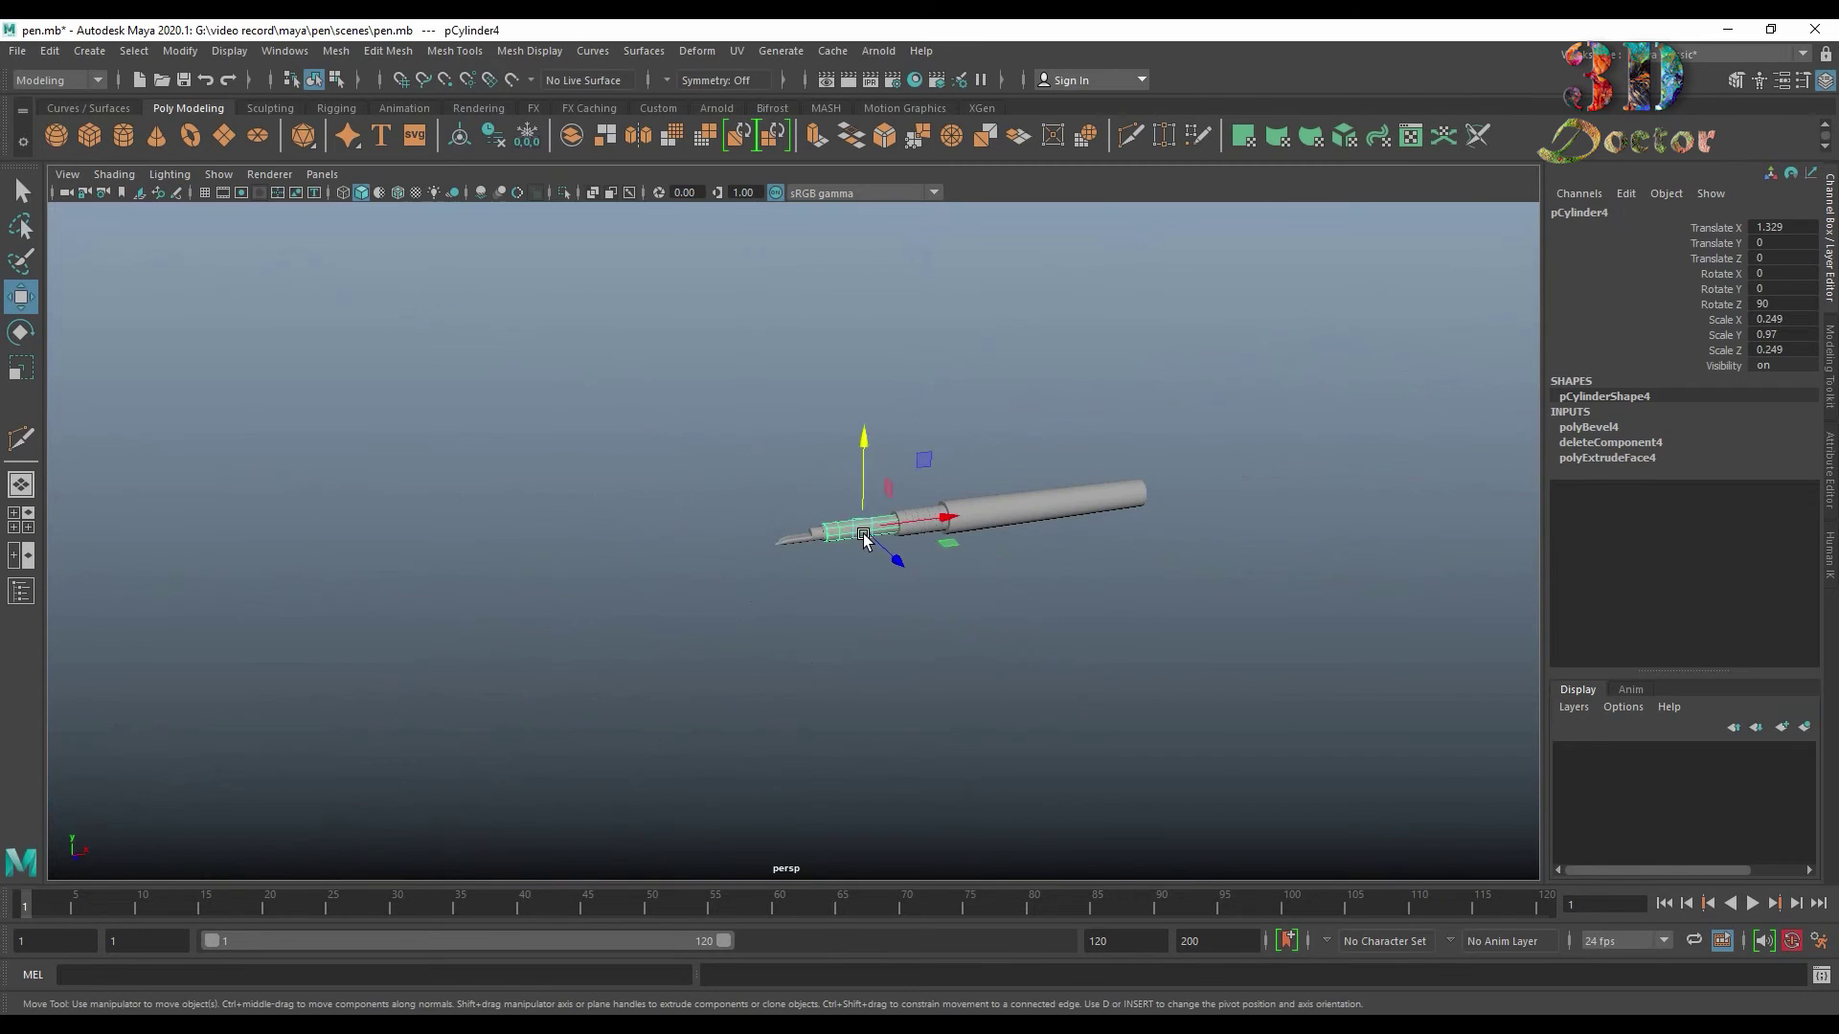
scroll(819, 555, "up", 5)
left_click_drag(814, 561, 807, 561, "alt")
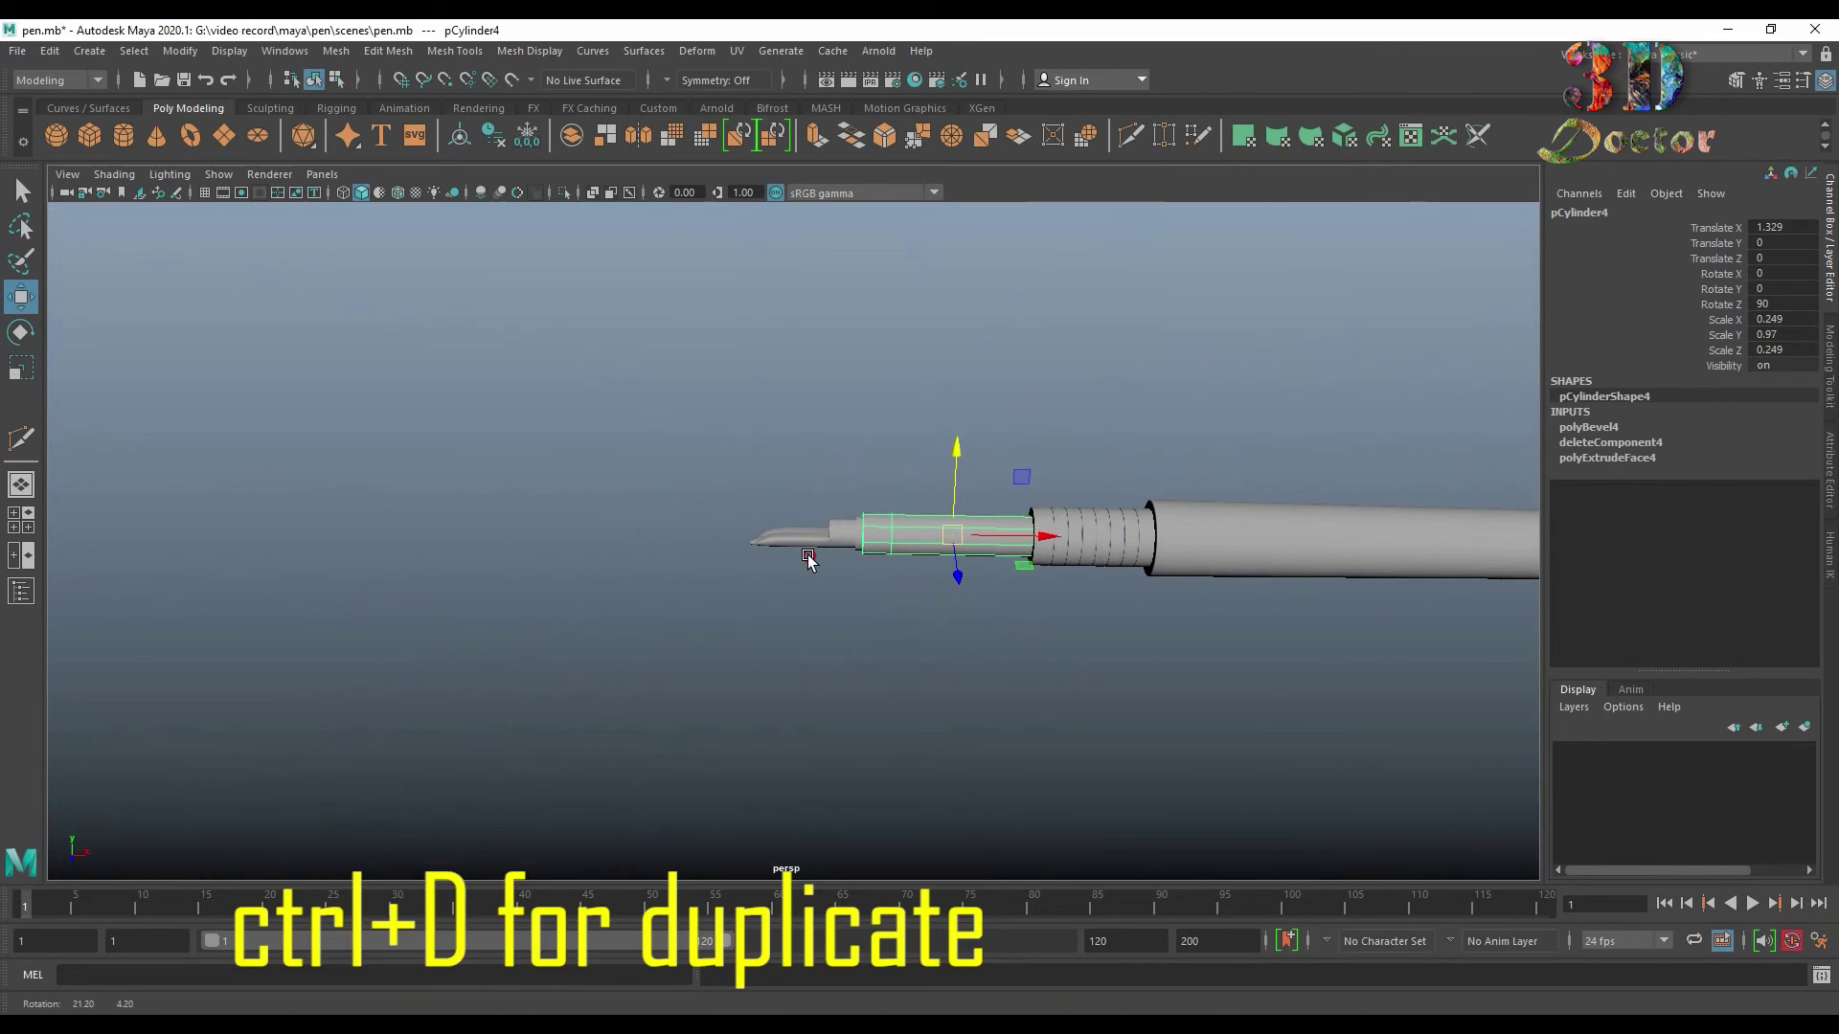
key("ctrl+d")
mouse_move(1048, 536)
left_mouse_down()
mouse_move(800, 554)
mouse_move(961, 562)
mouse_move(722, 540)
left_mouse_up()
key("r")
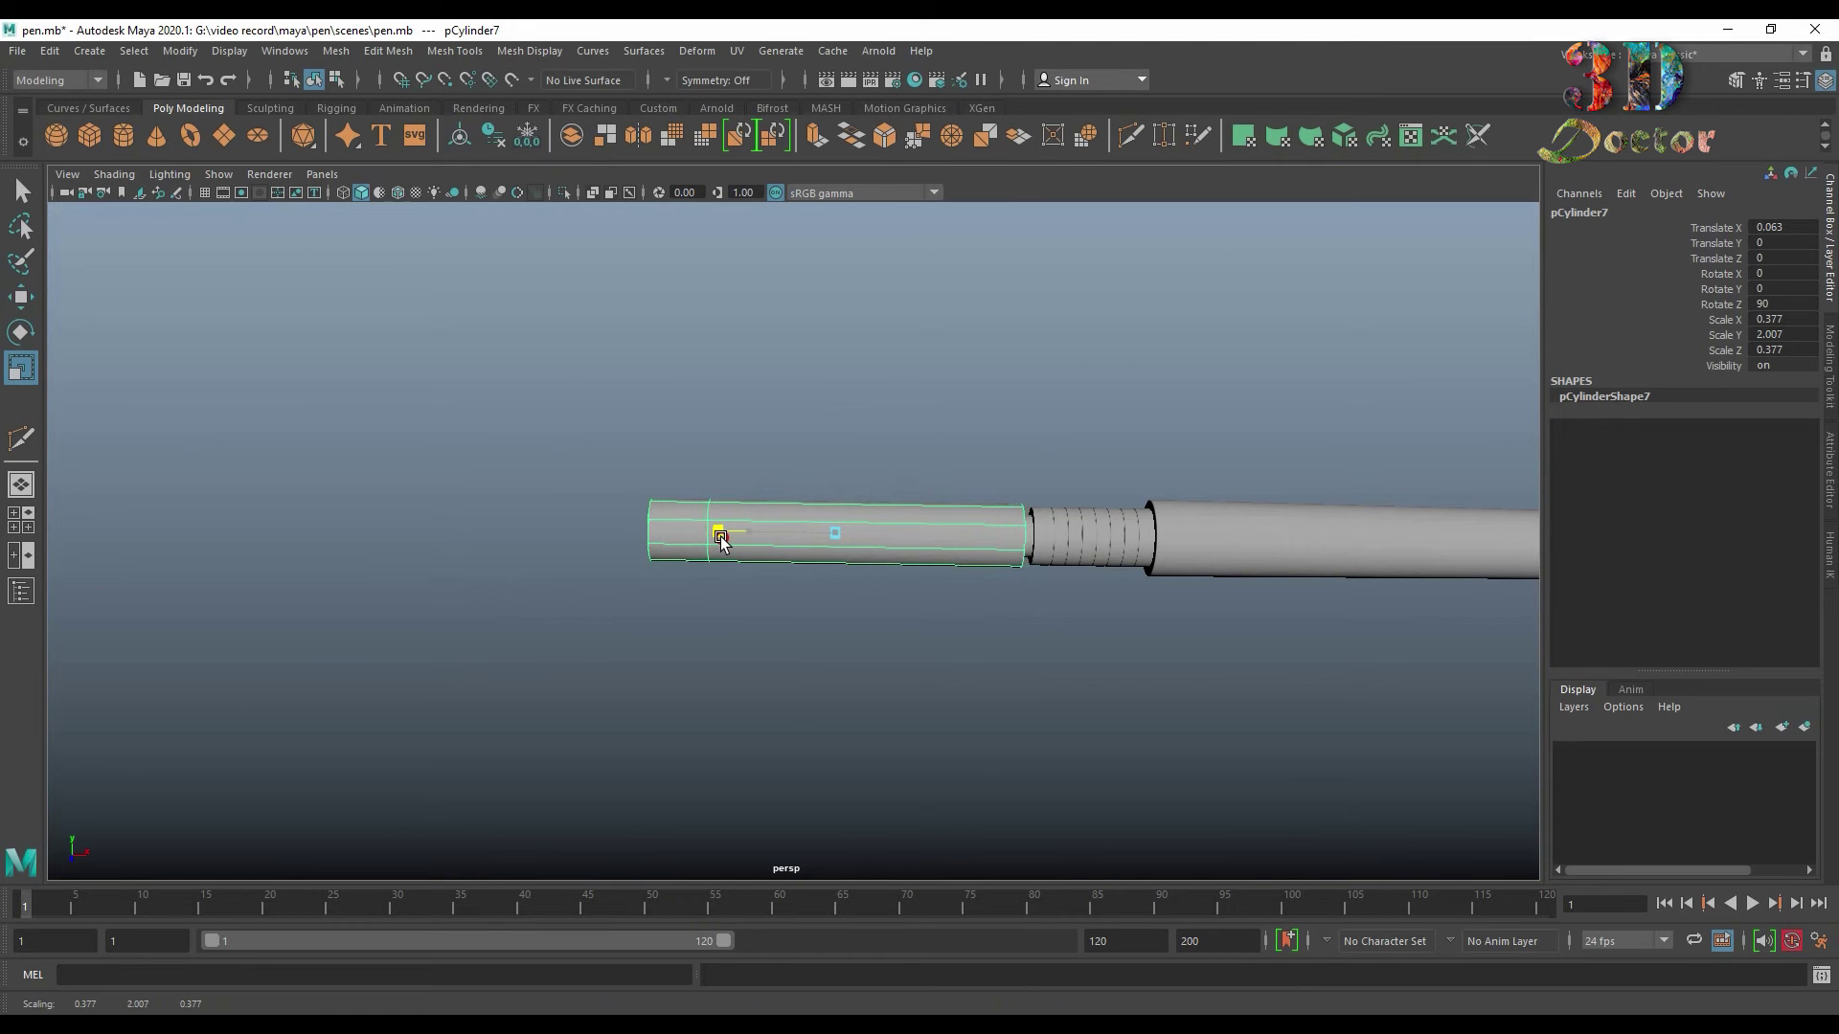
Step: In wireframe view, slide the tube along the pen's length over the nib
key("w")
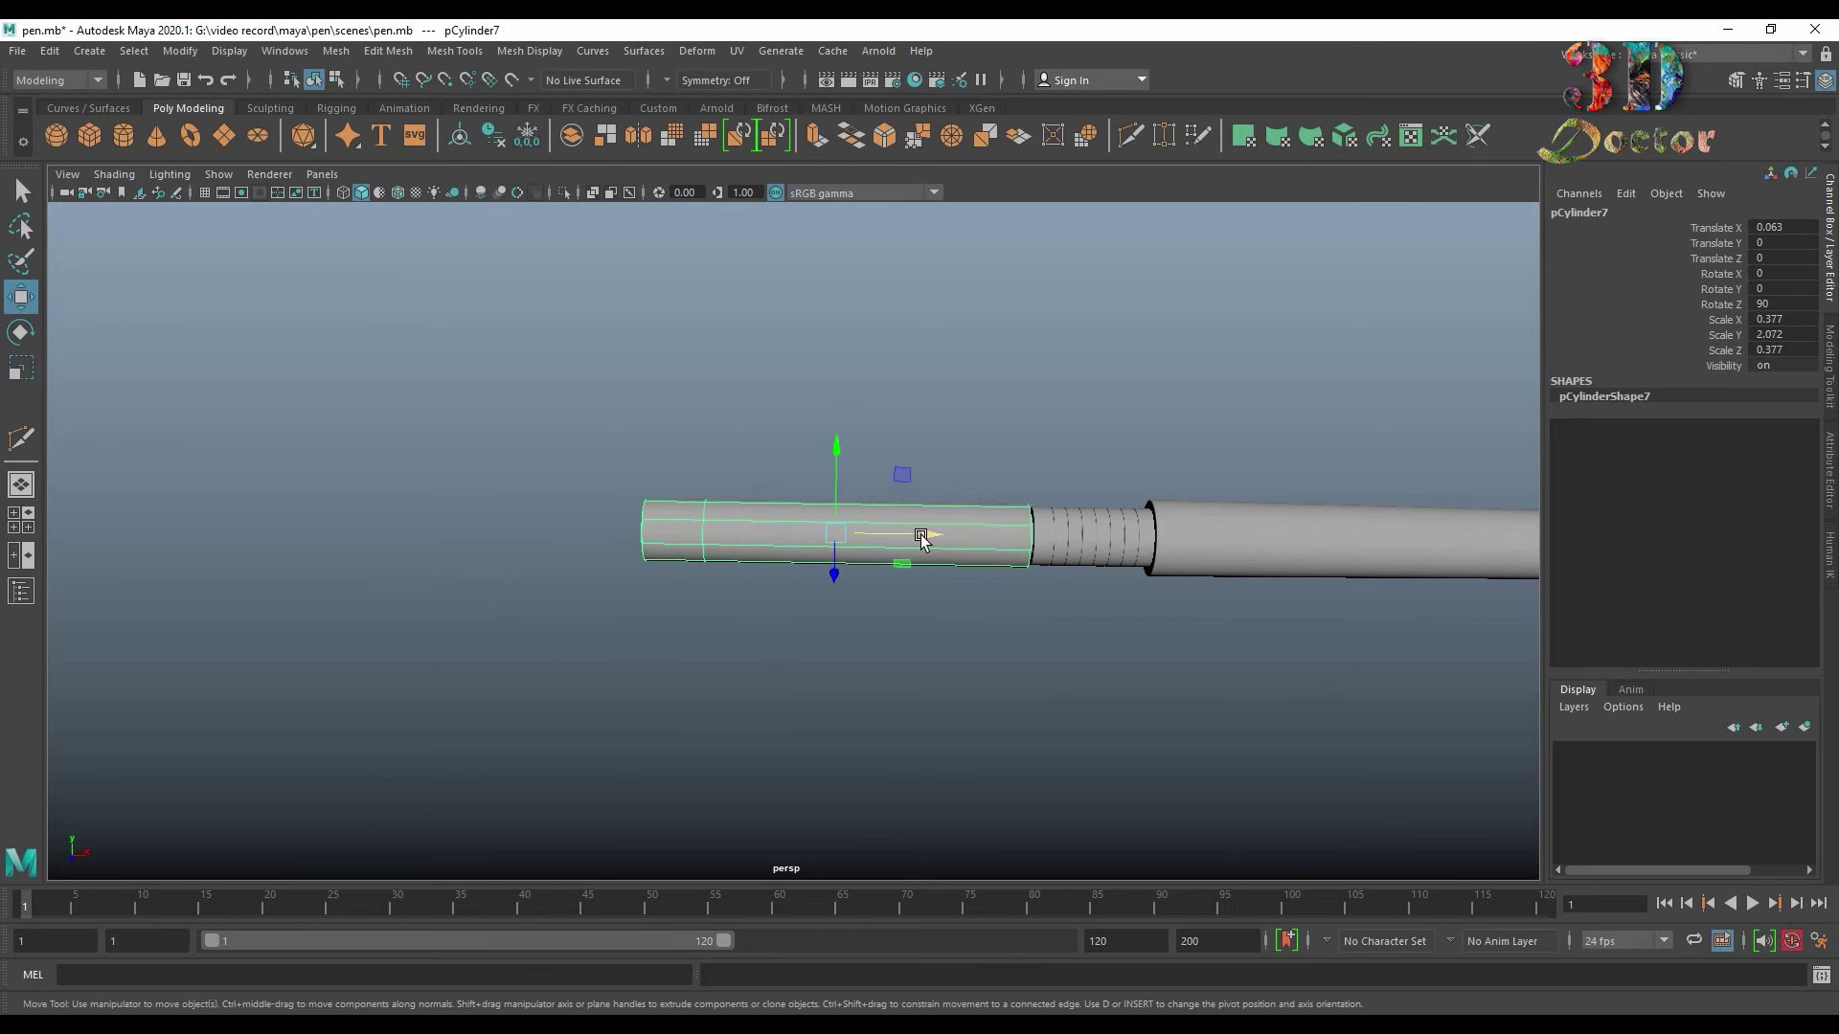
mouse_move(923, 533)
left_mouse_down()
mouse_move(1101, 533)
mouse_move(982, 544)
left_mouse_up()
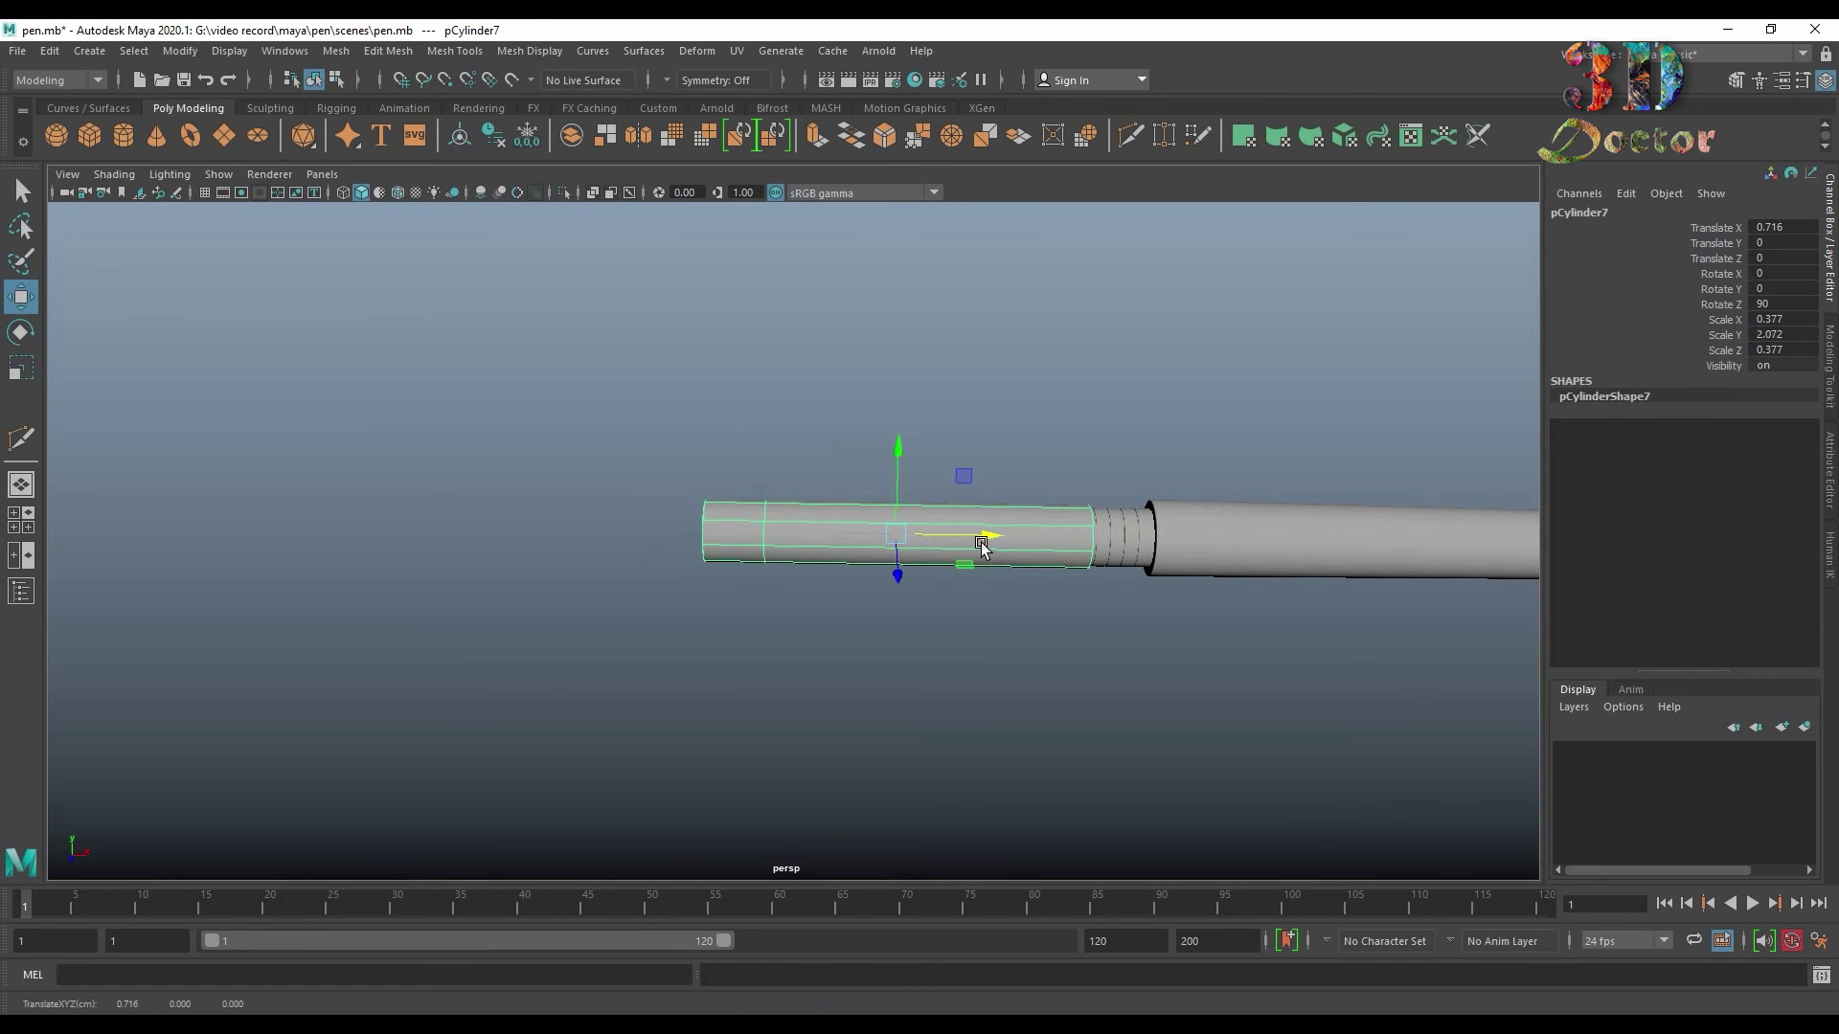
scroll(981, 544, "up", 3)
key("4")
scroll(982, 544, "up", 2)
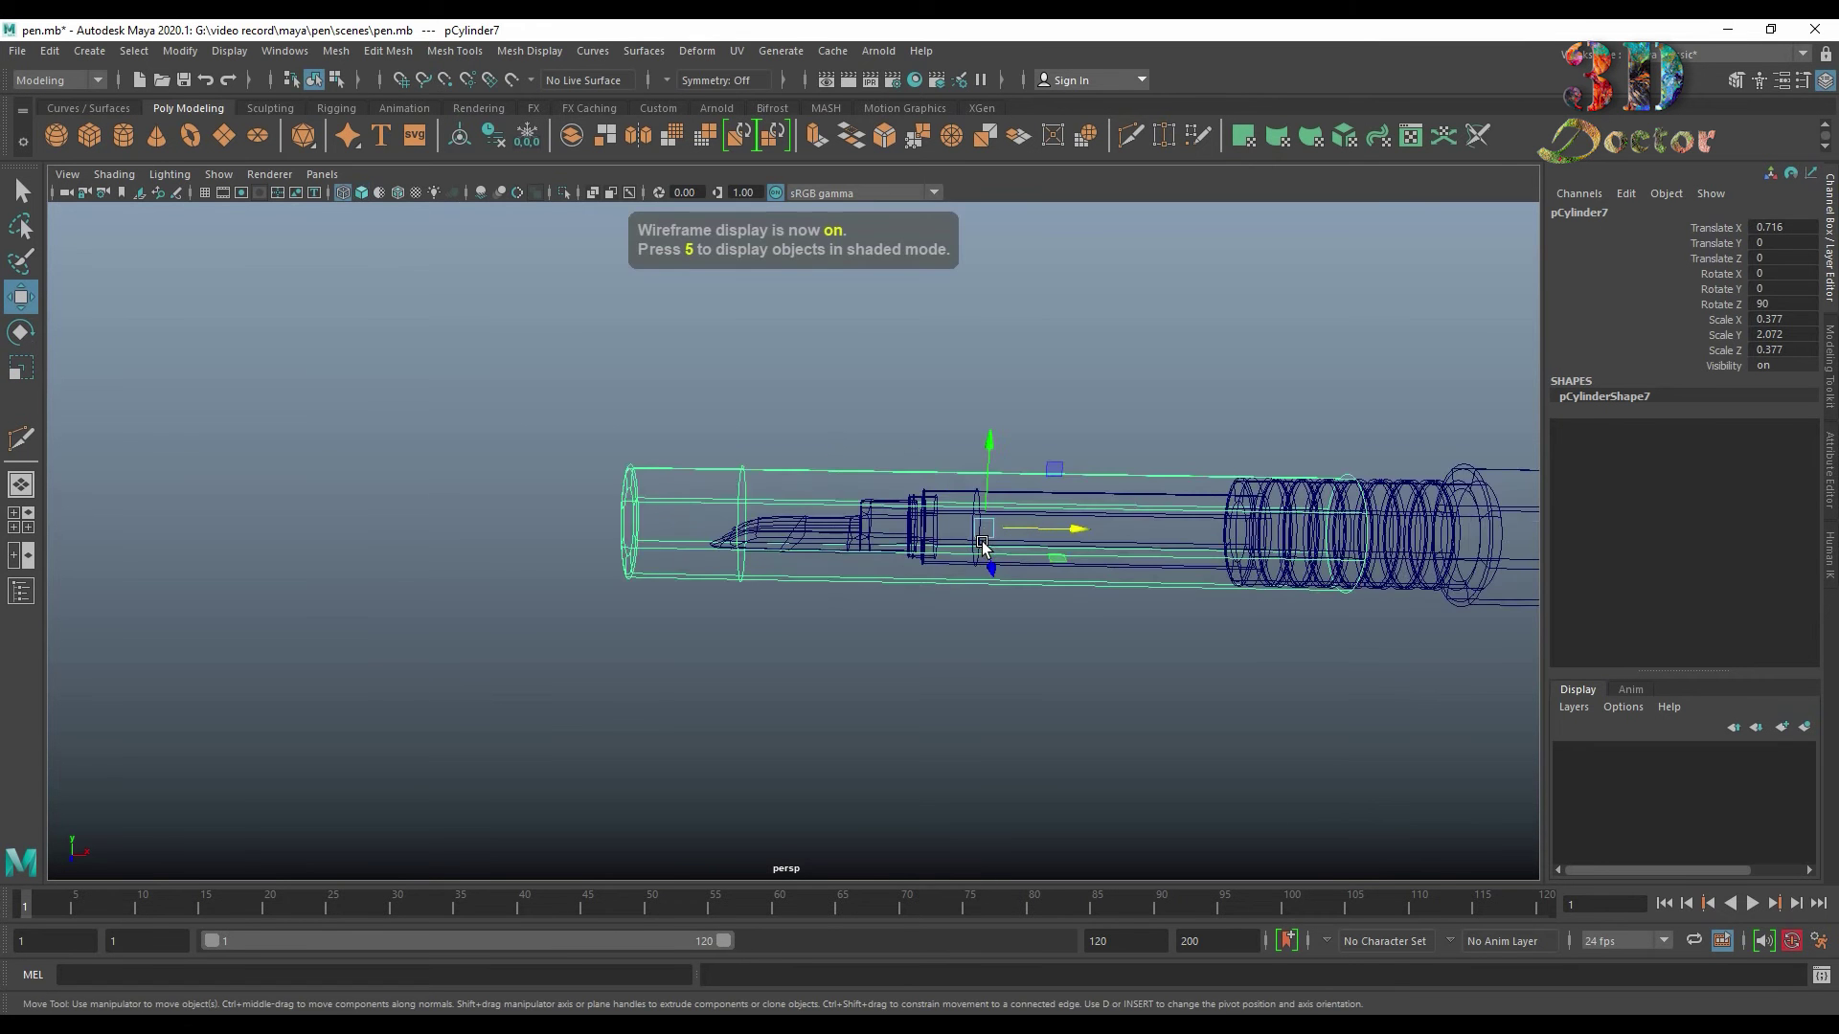
middle_click_drag(1046, 524, 833, 537, "alt")
left_click_drag(821, 541, 910, 563)
Step: Scale the tube longer and slightly wider to enclose the nib, then return to shaded view
key("r")
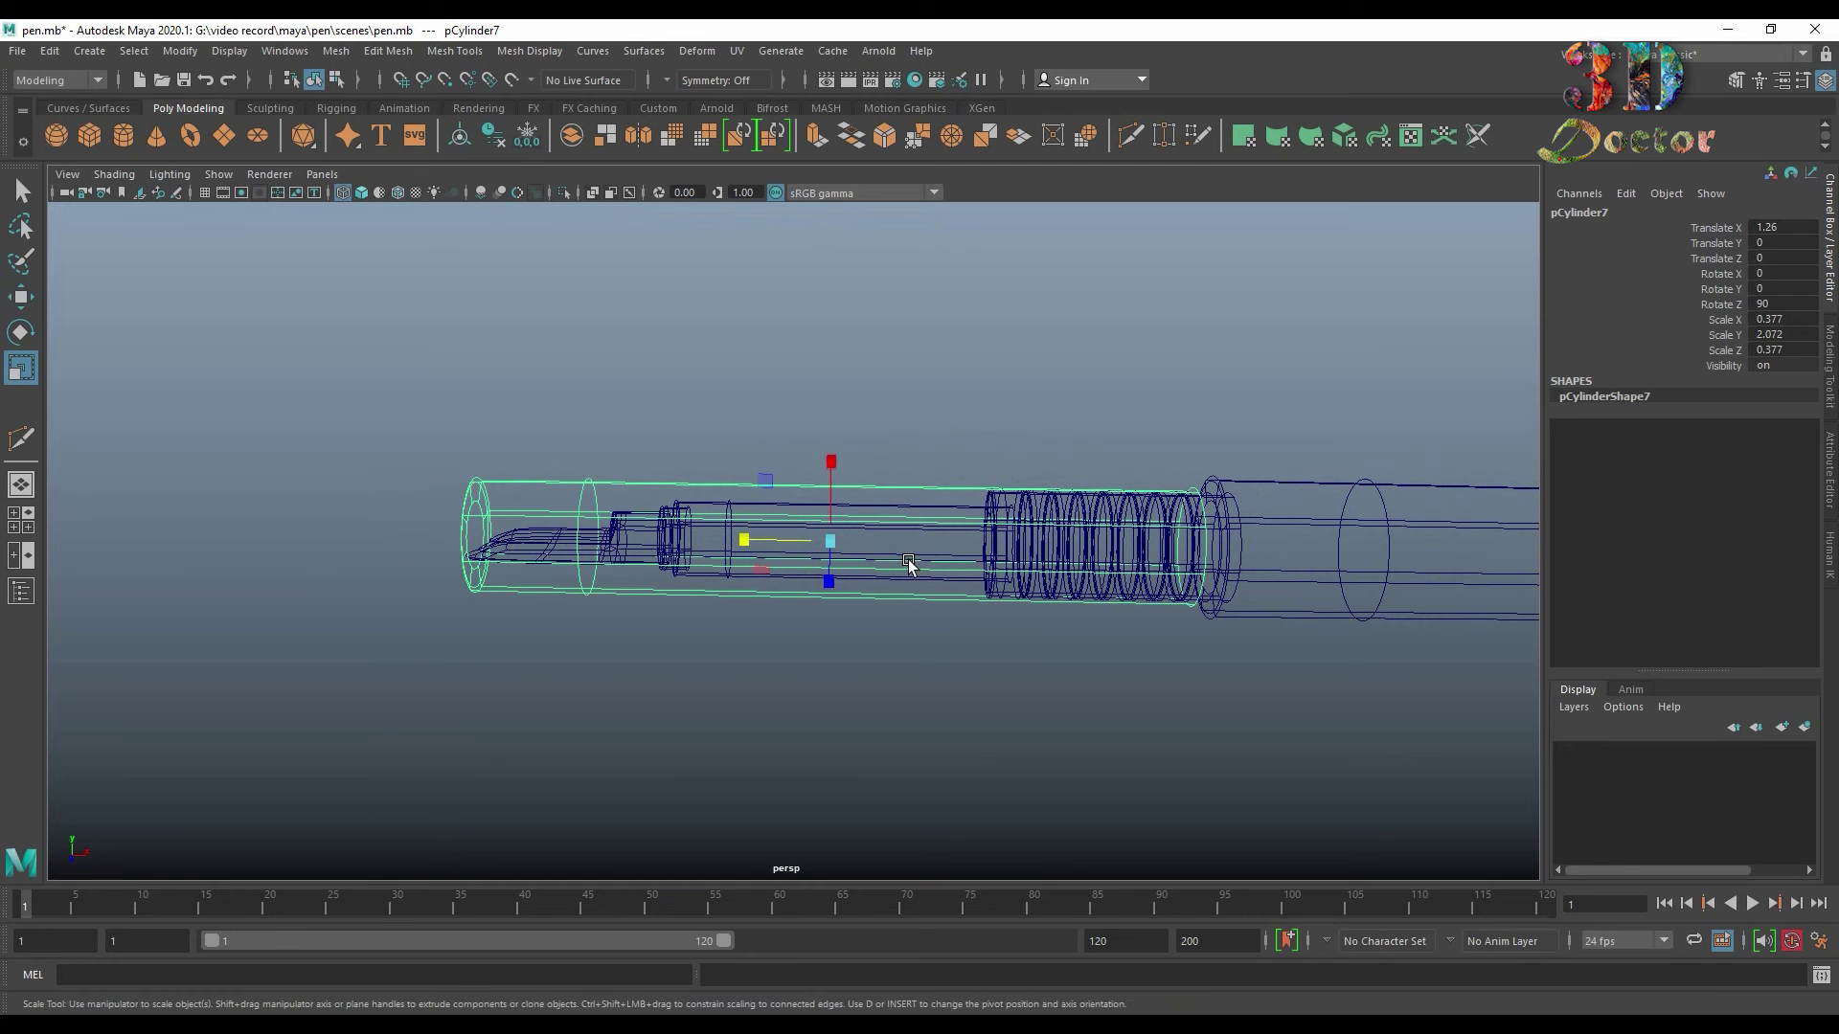
middle_click_drag(789, 541, 787, 543)
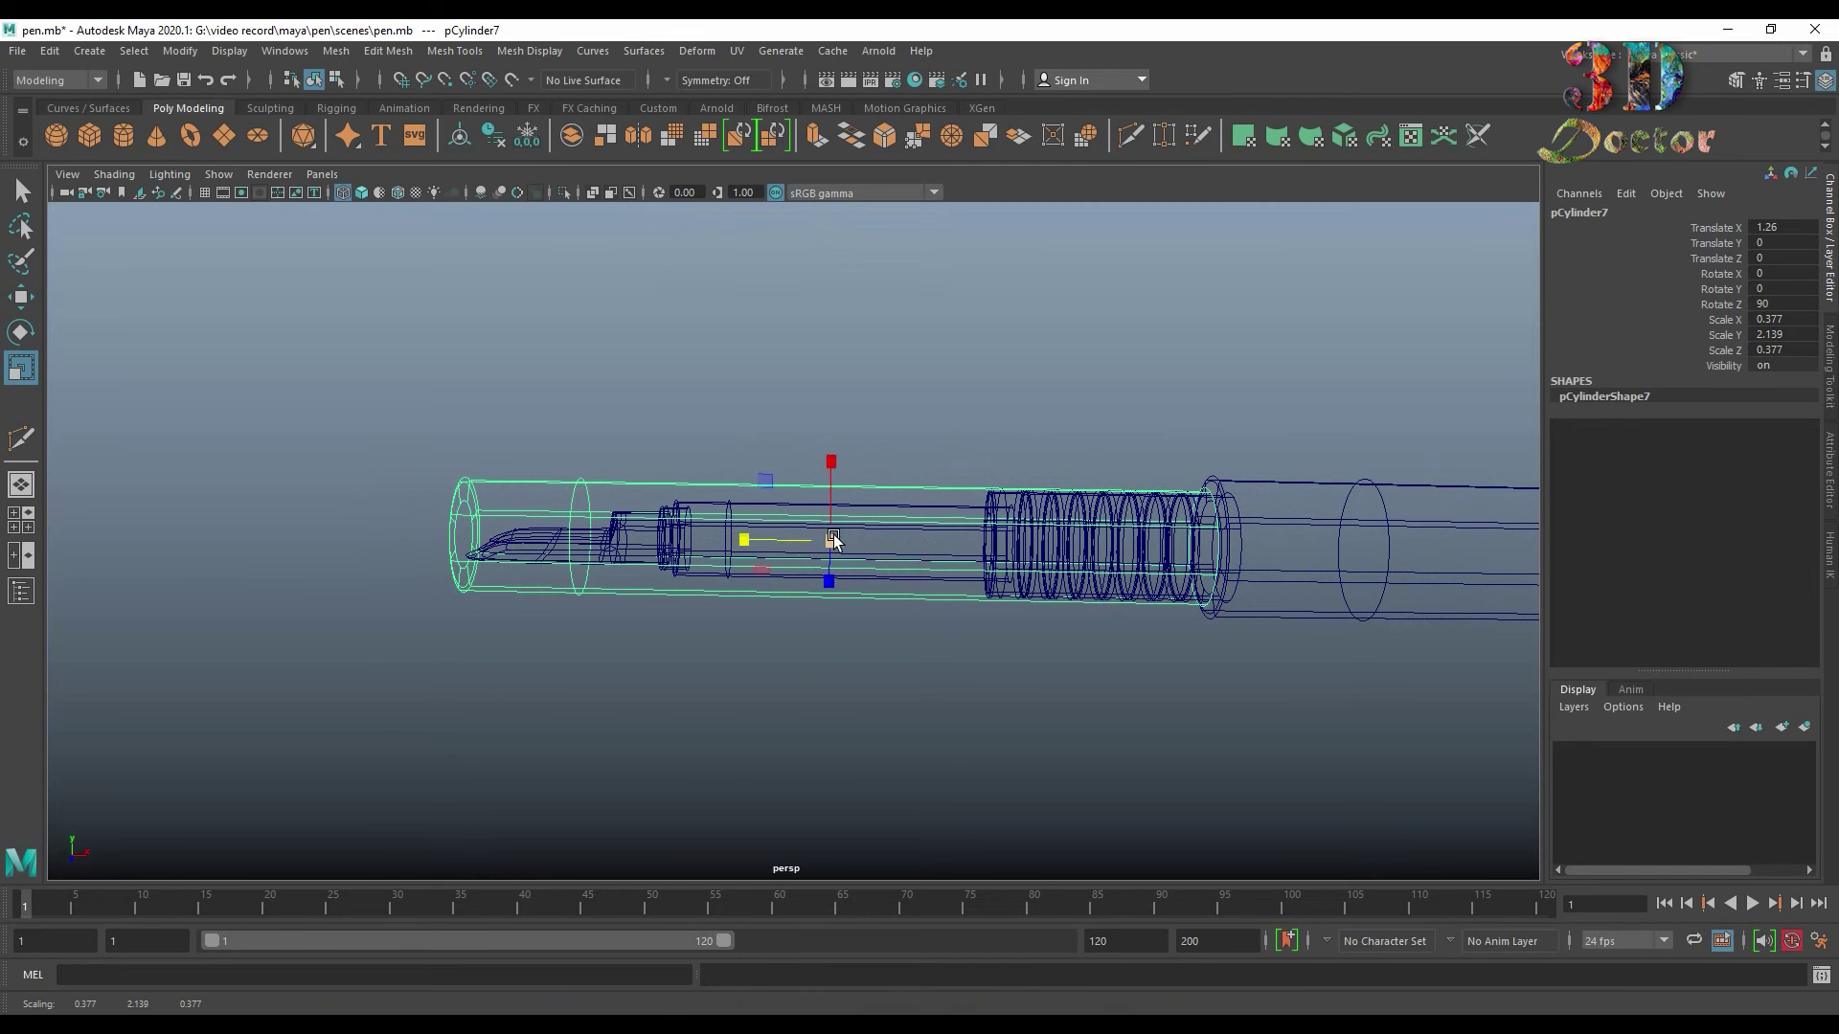
mouse_move(833, 539)
left_mouse_down()
mouse_move(1092, 628)
mouse_move(1124, 608)
mouse_move(897, 611)
mouse_move(957, 609)
left_mouse_up()
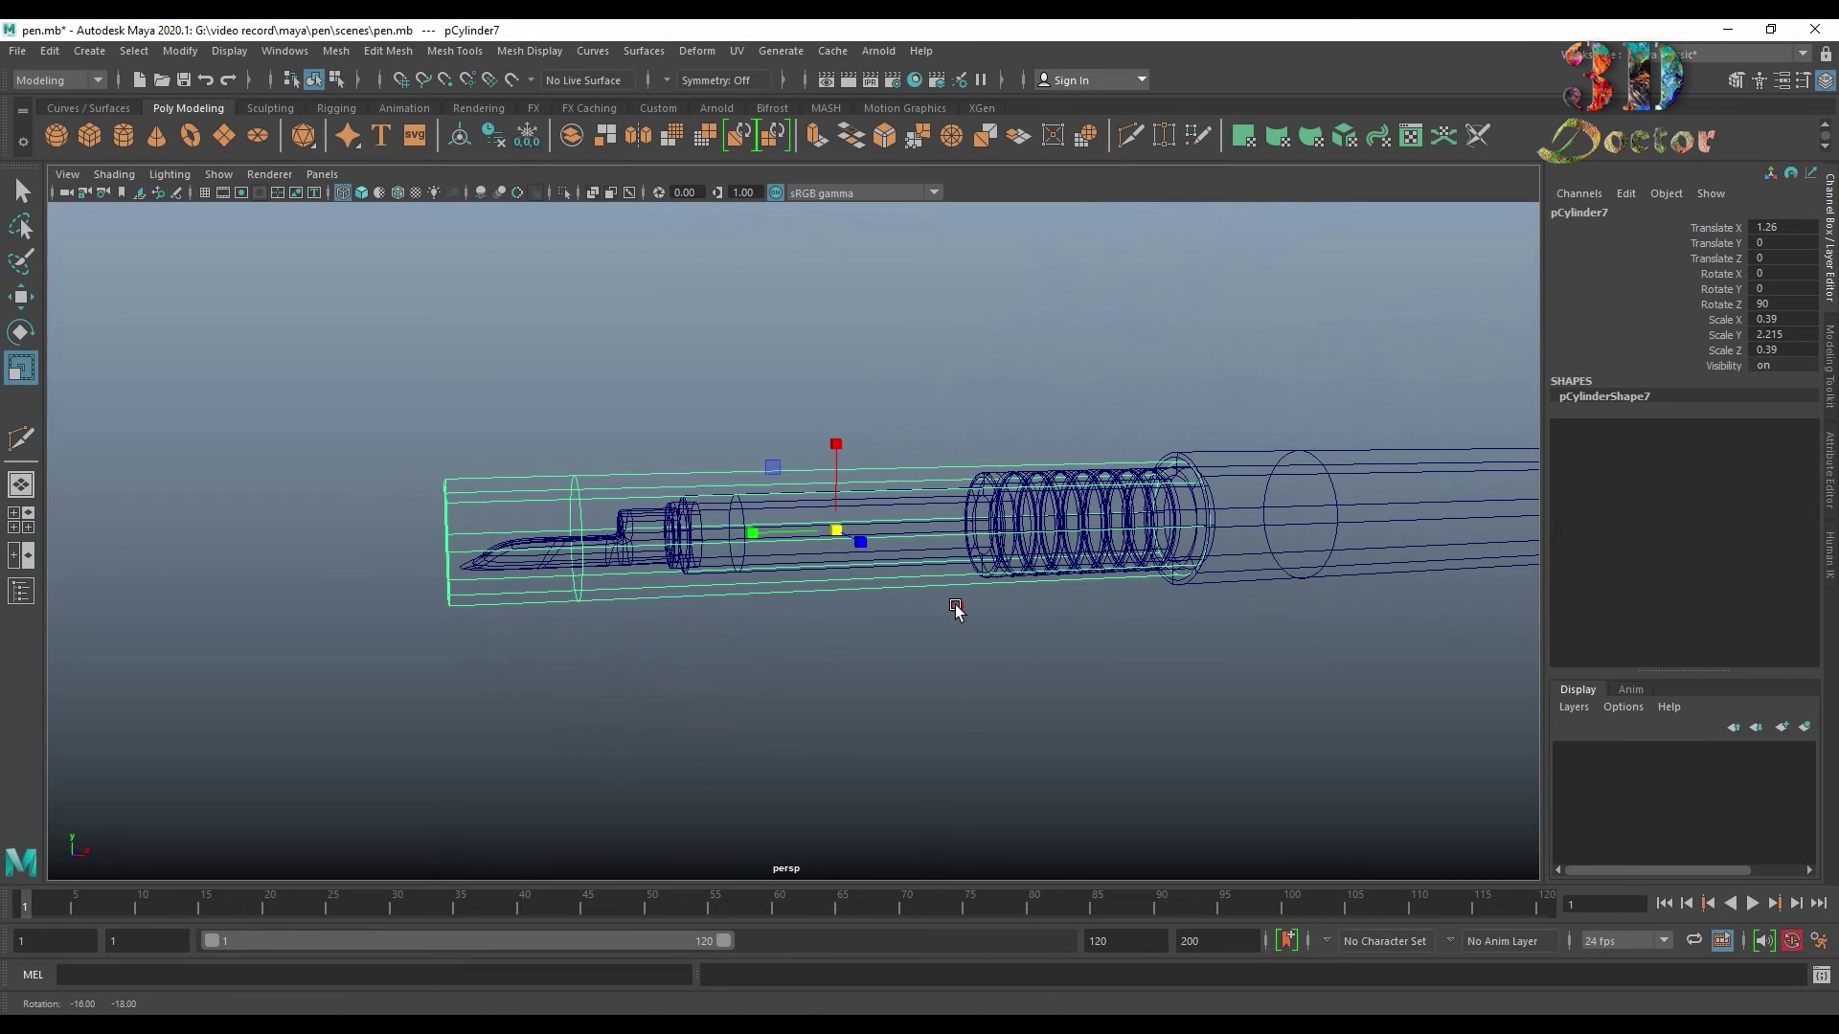
mouse_move(836, 530)
left_mouse_down()
mouse_move(760, 533)
mouse_move(872, 565)
mouse_move(1072, 533)
mouse_move(903, 567)
left_mouse_up()
key("5")
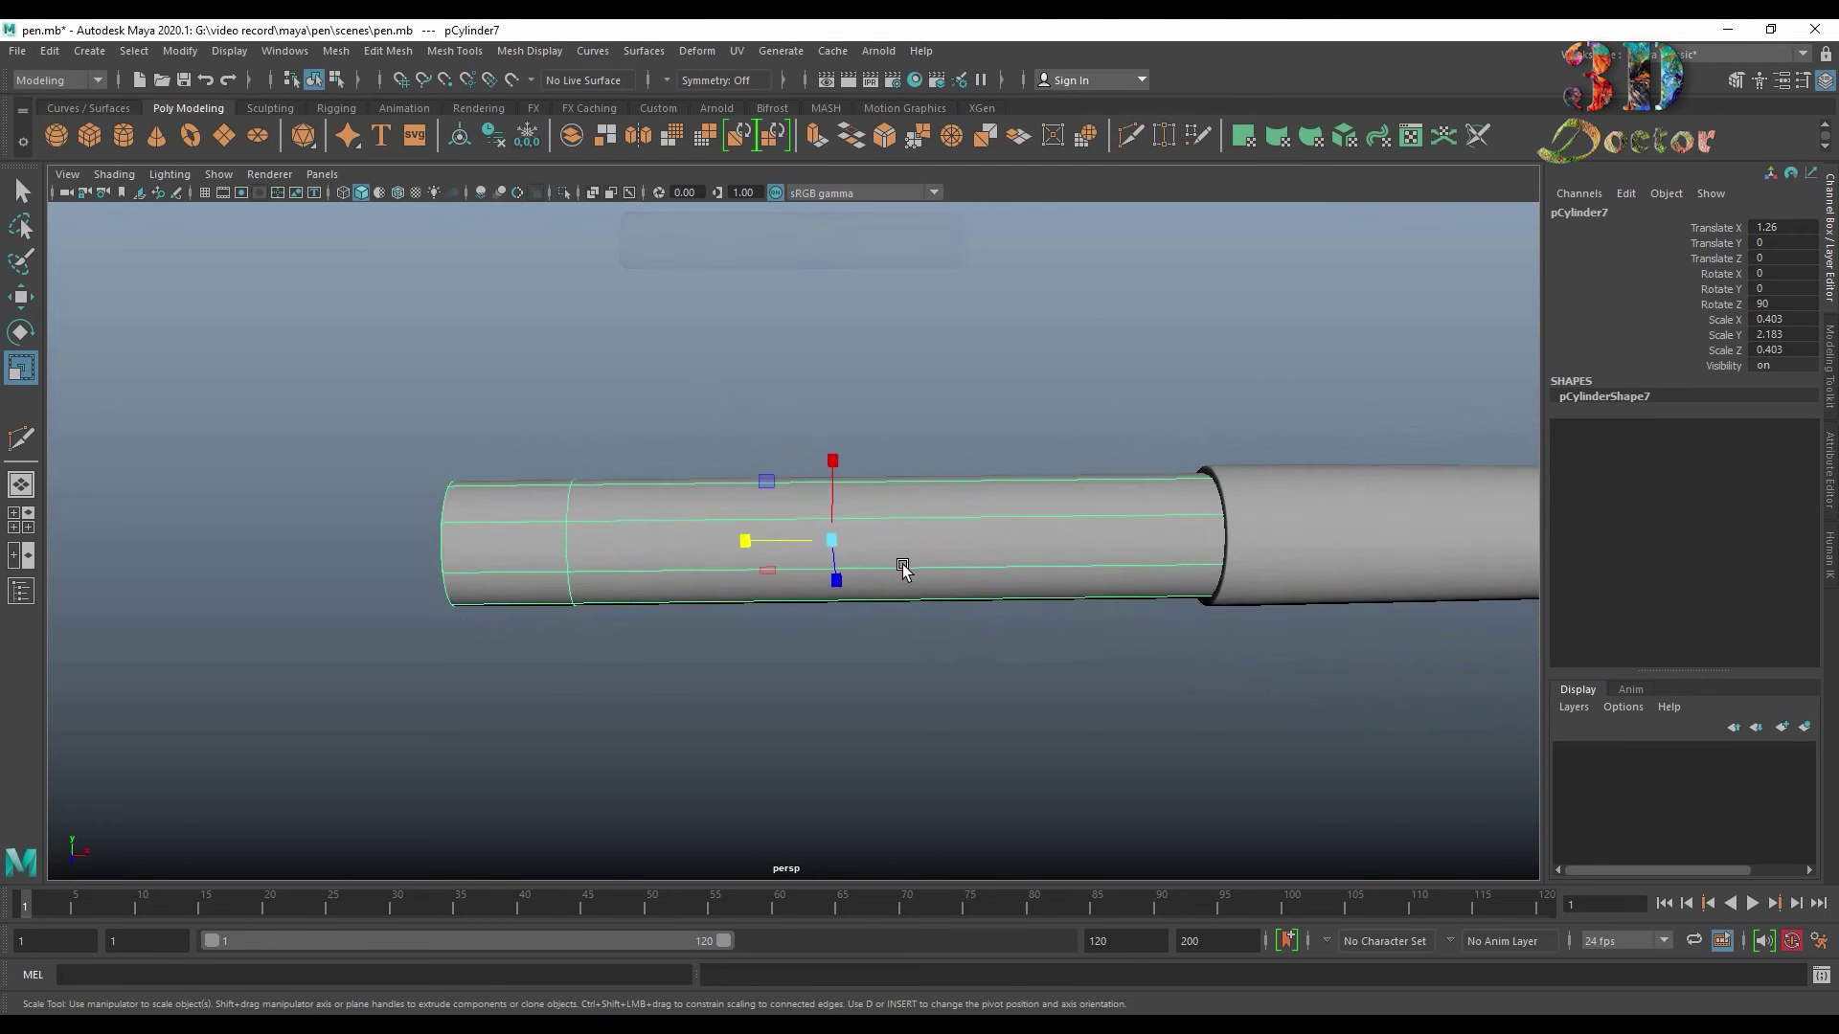
Step: Slide the cap tube left, clear of the nib, and orbit to view its open end
scroll(903, 567, "down", 3)
scroll(821, 542, "up", 3)
key("w")
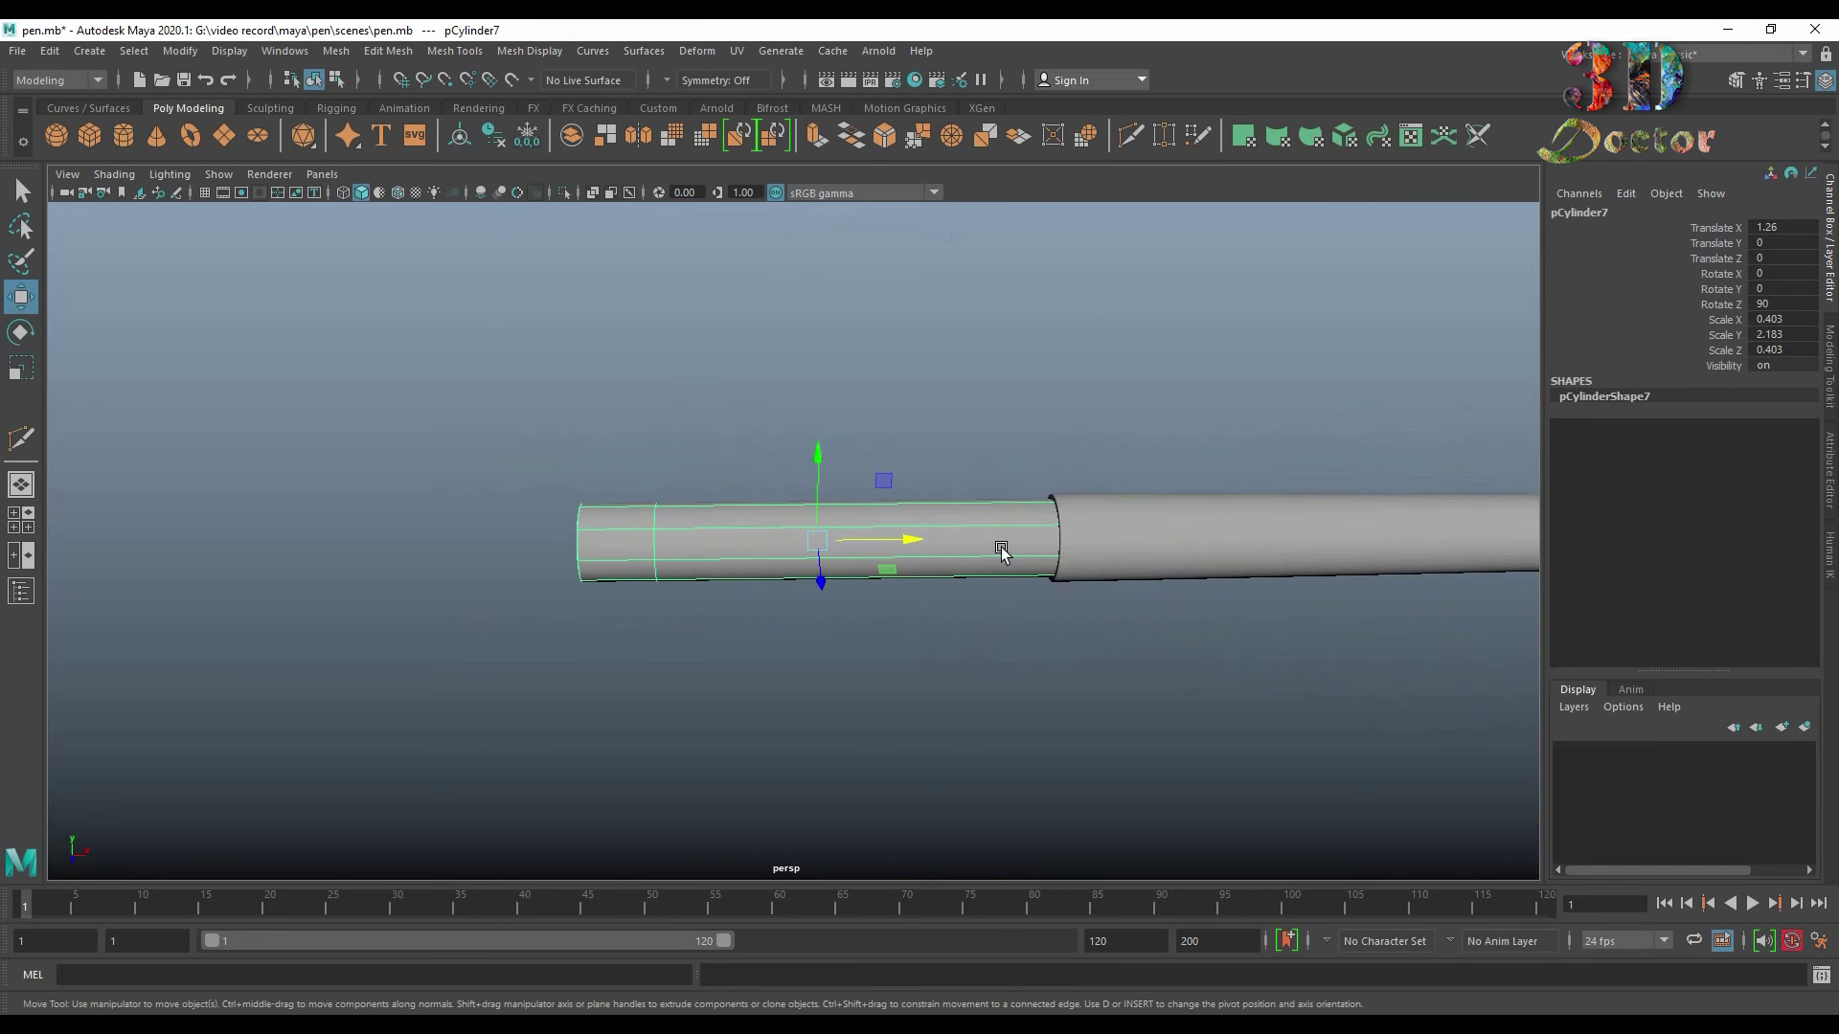
mouse_move(903, 537)
middle_mouse_down()
mouse_move(488, 578)
mouse_move(1058, 578)
middle_mouse_up()
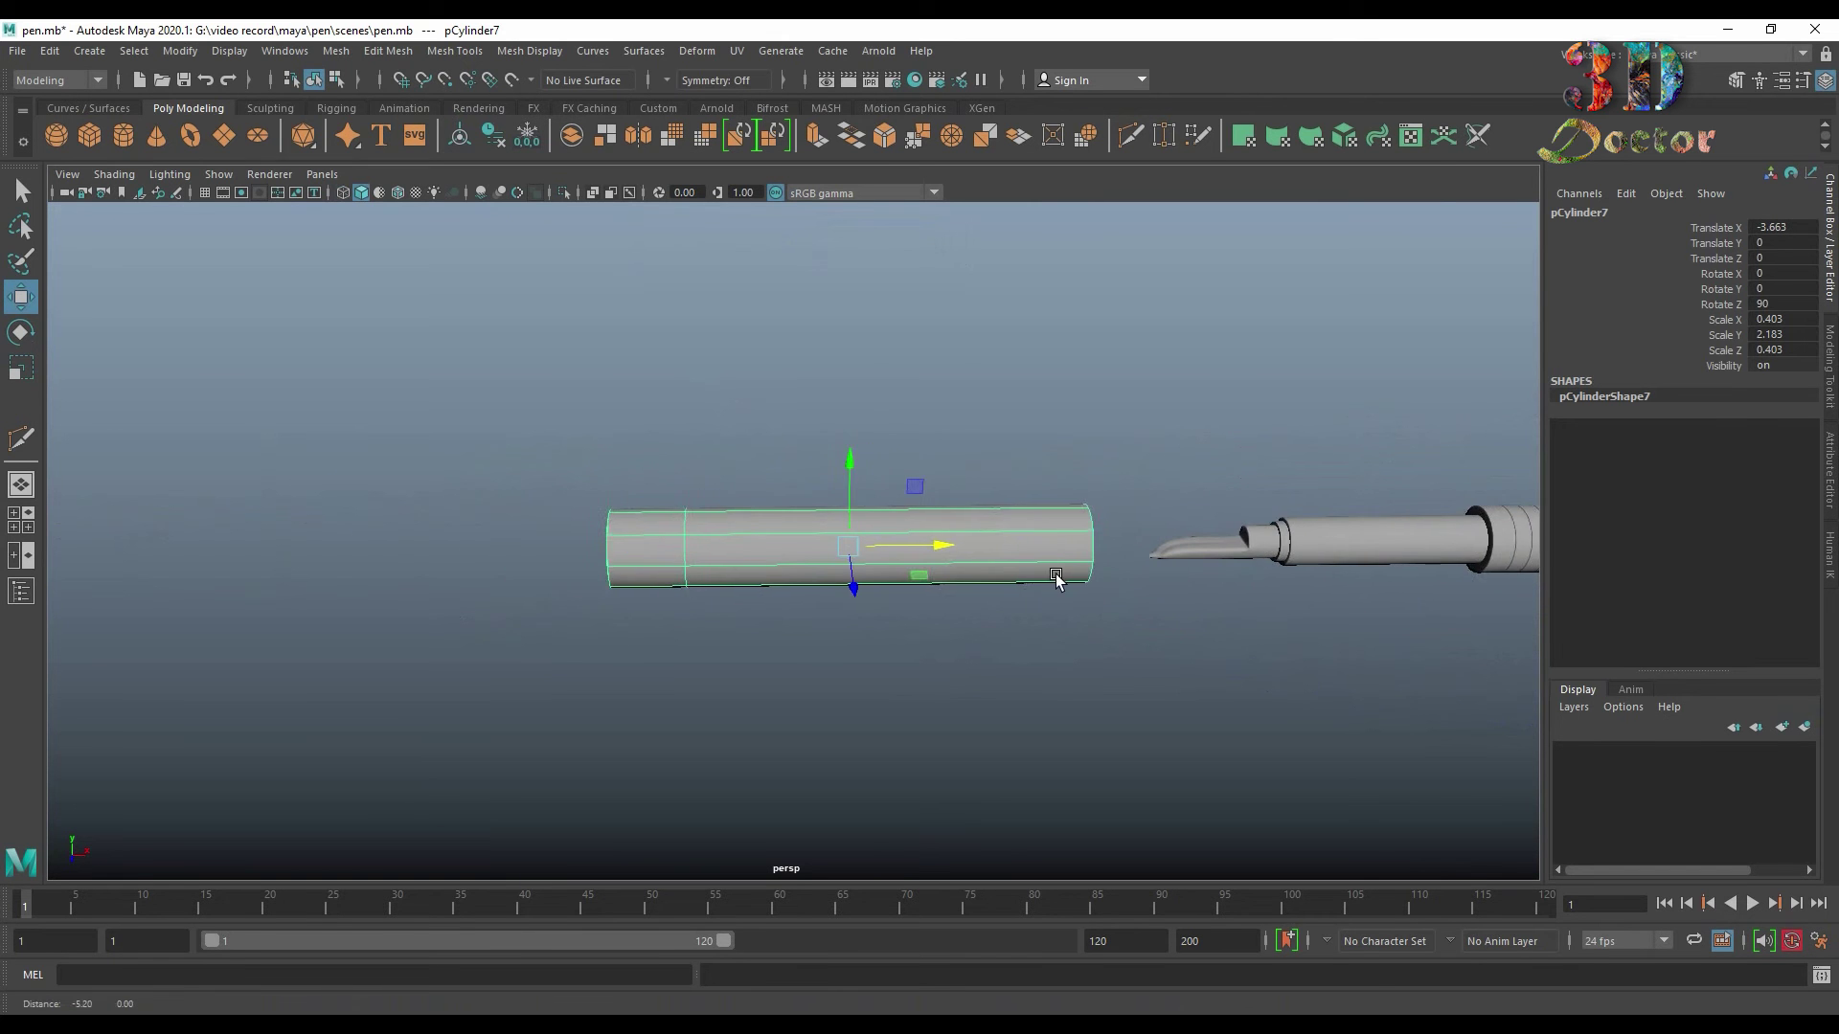
scroll(706, 575, "up", 1)
scroll(587, 575, "up", 3)
left_click_drag(587, 575, 725, 565, "alt")
right_click_drag(679, 586, 679, 453)
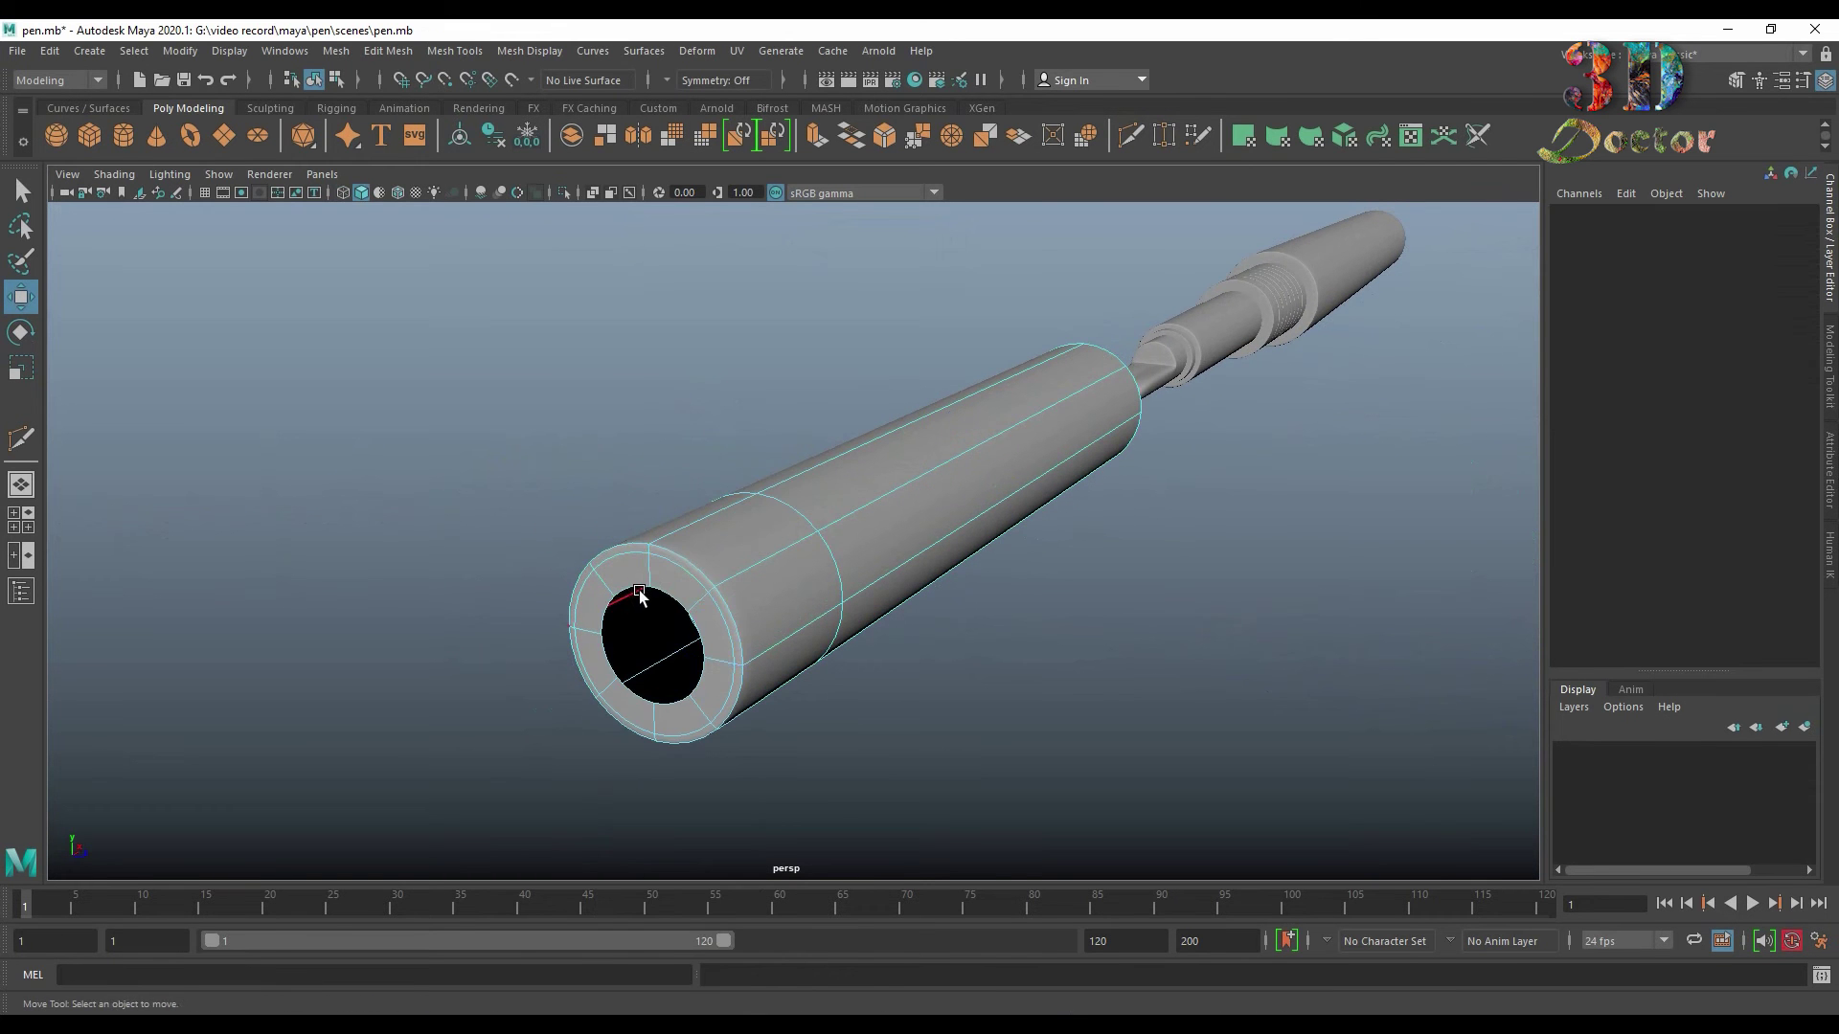
Step: Select the open end's edge loop and fill the hole with a face
double_click(637, 586)
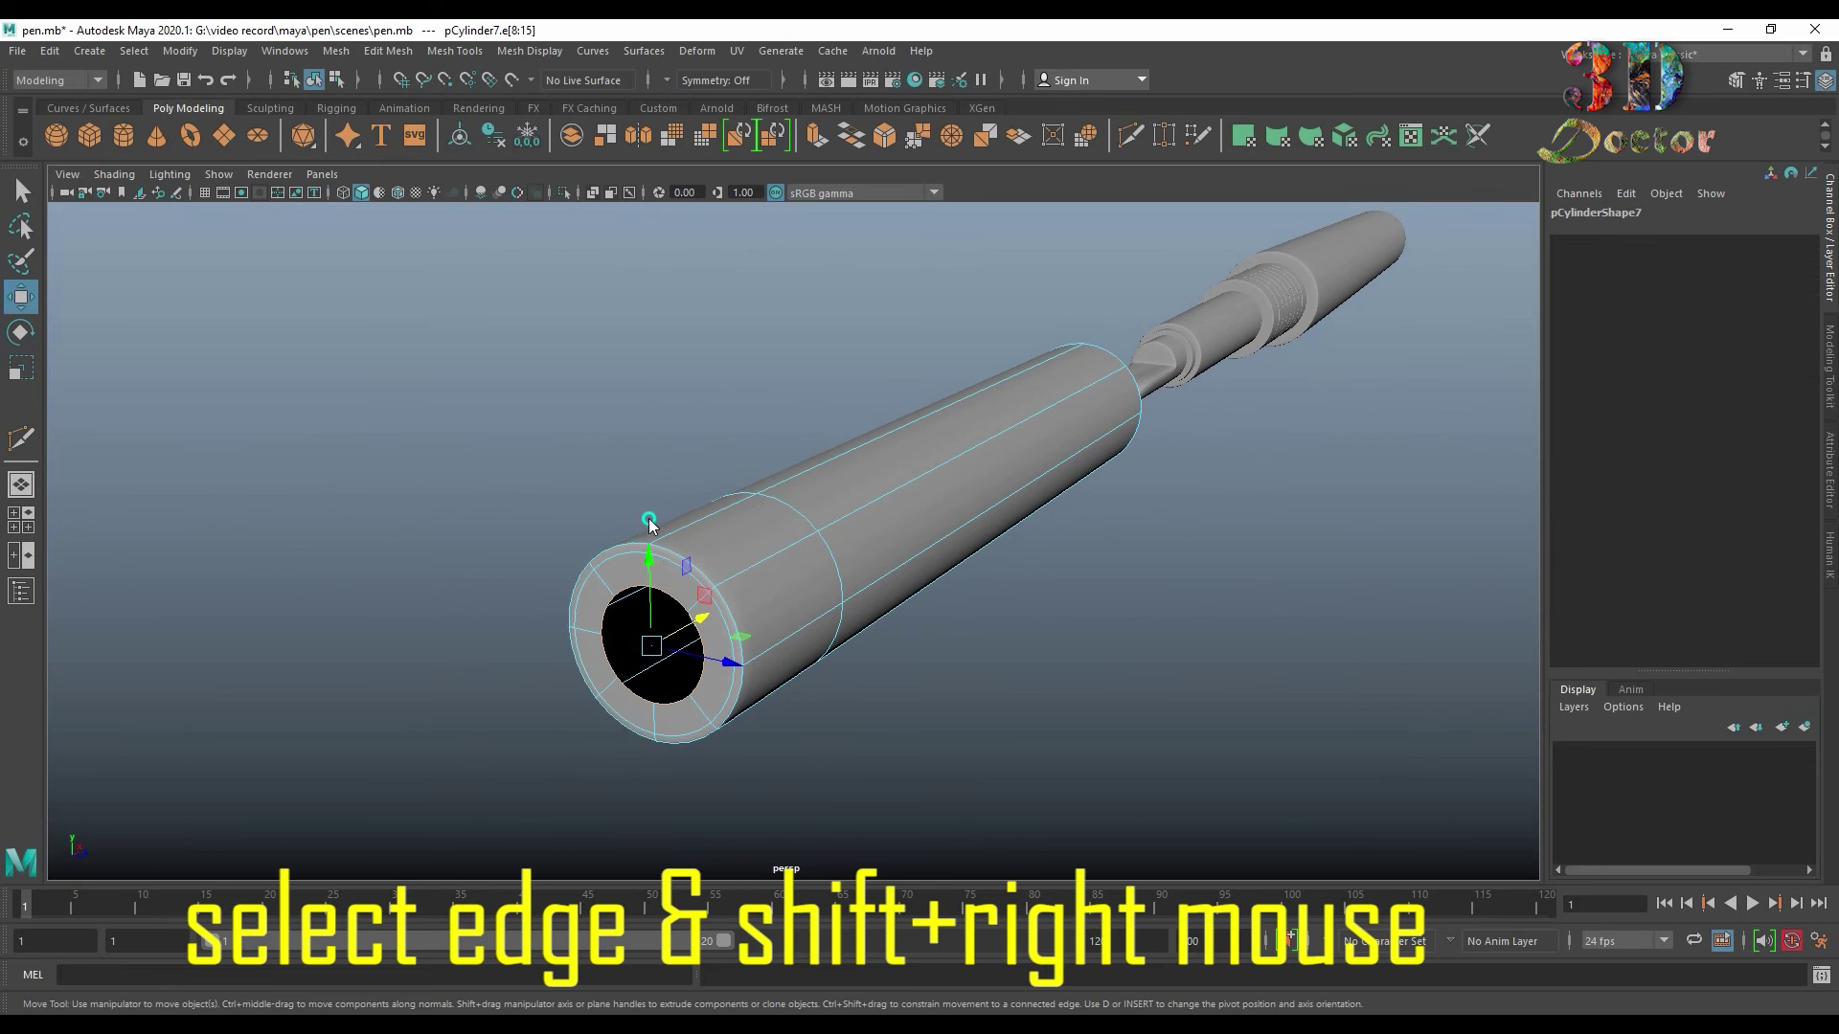
right_click_drag(649, 523, 668, 774, "shift")
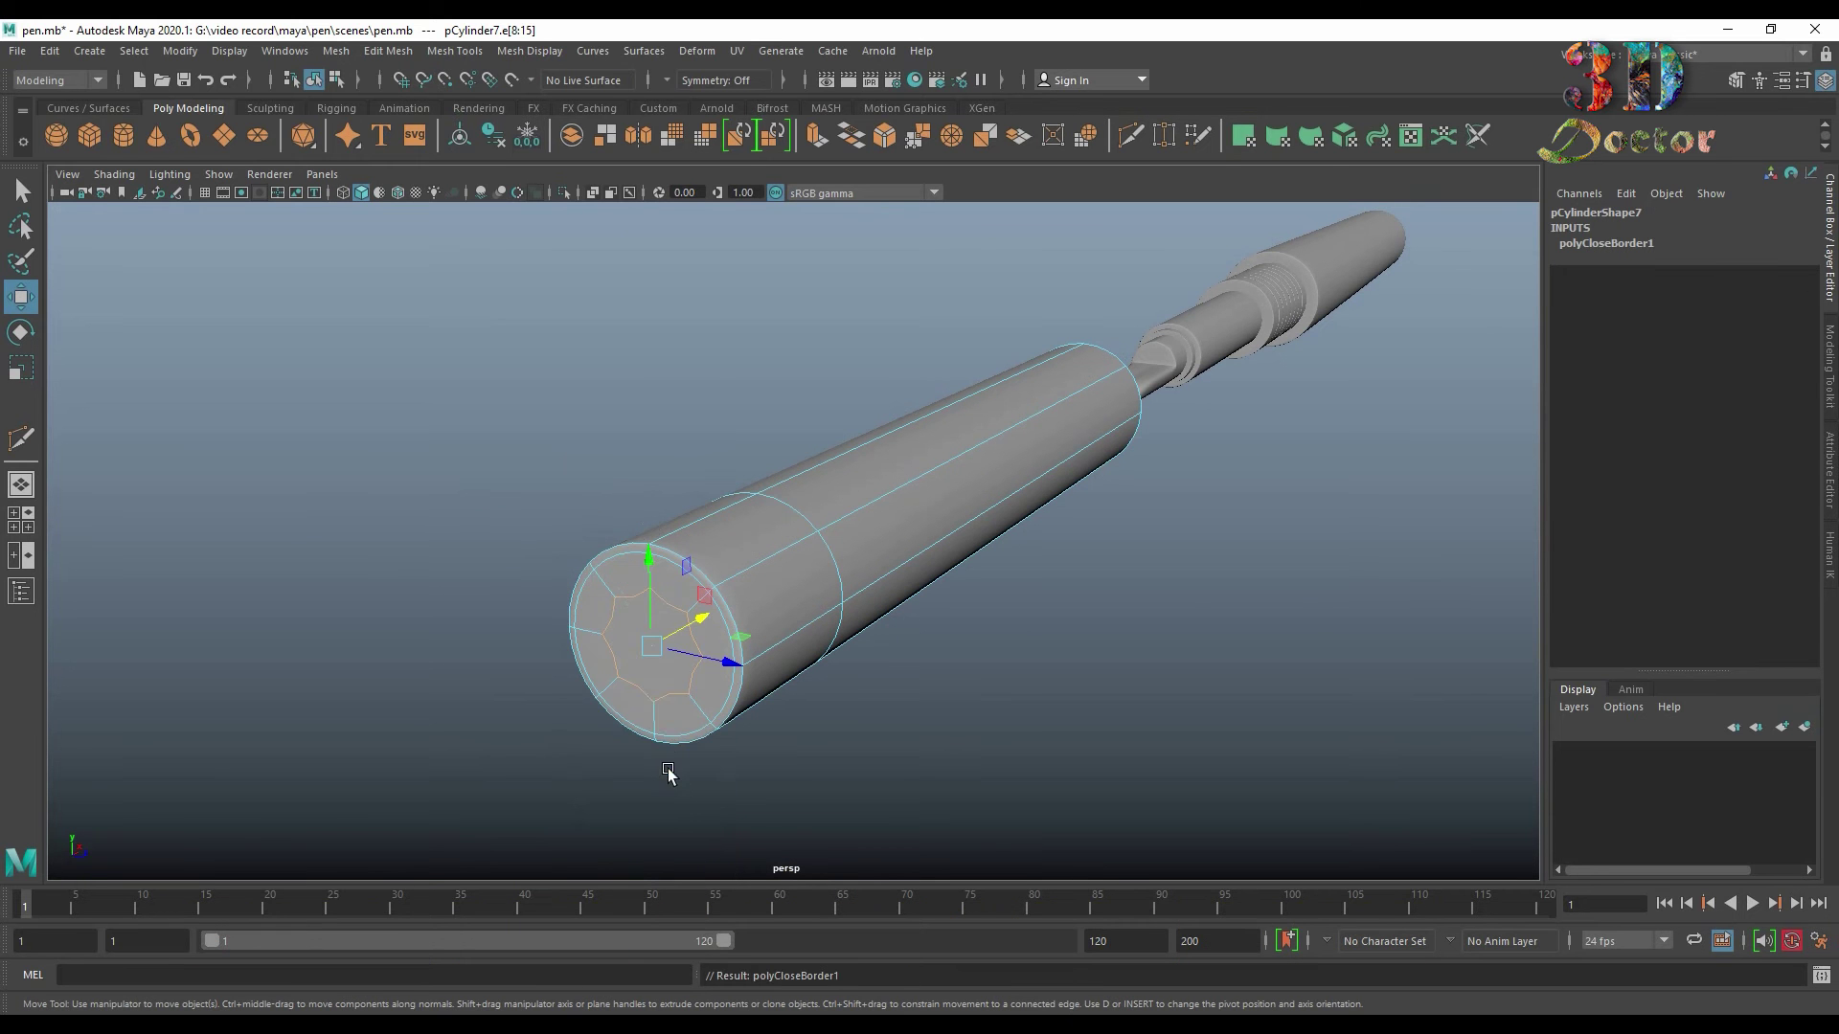
key("1")
key("f")
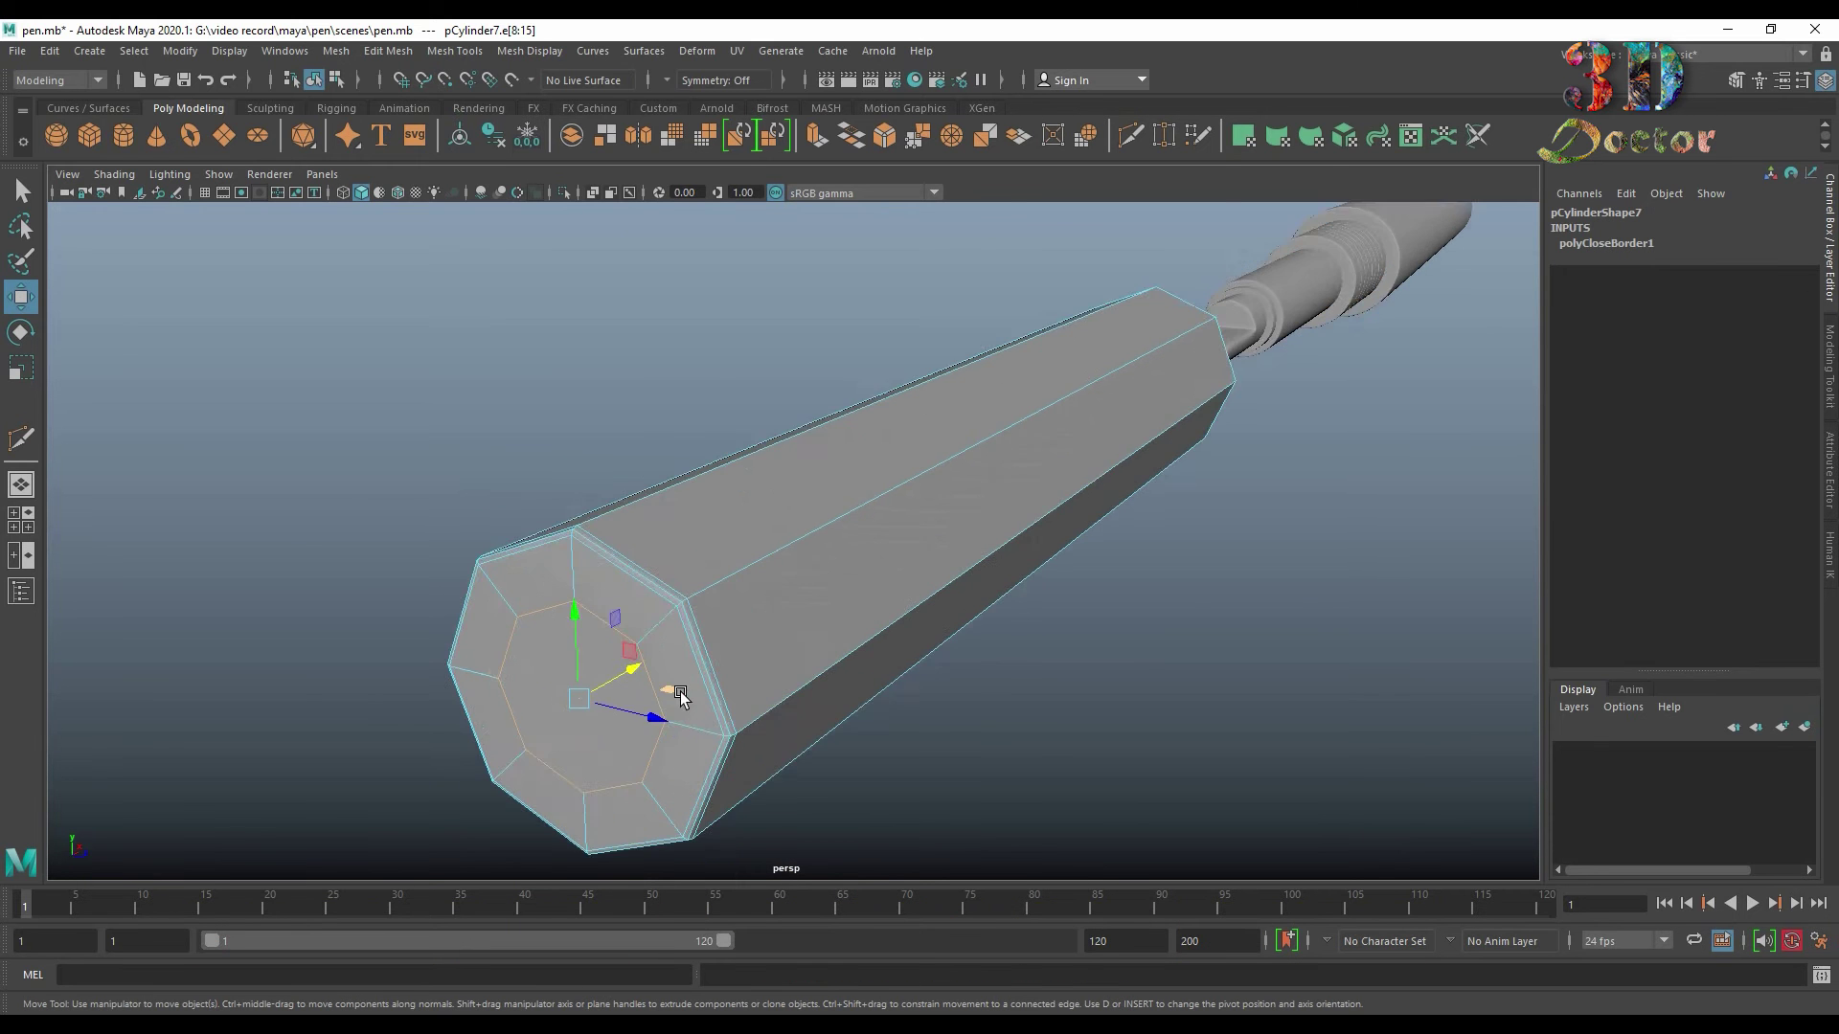
Step: Poke the centre face of the new end cap, then clear the selection
left_click(336, 50)
mouse_move(388, 50)
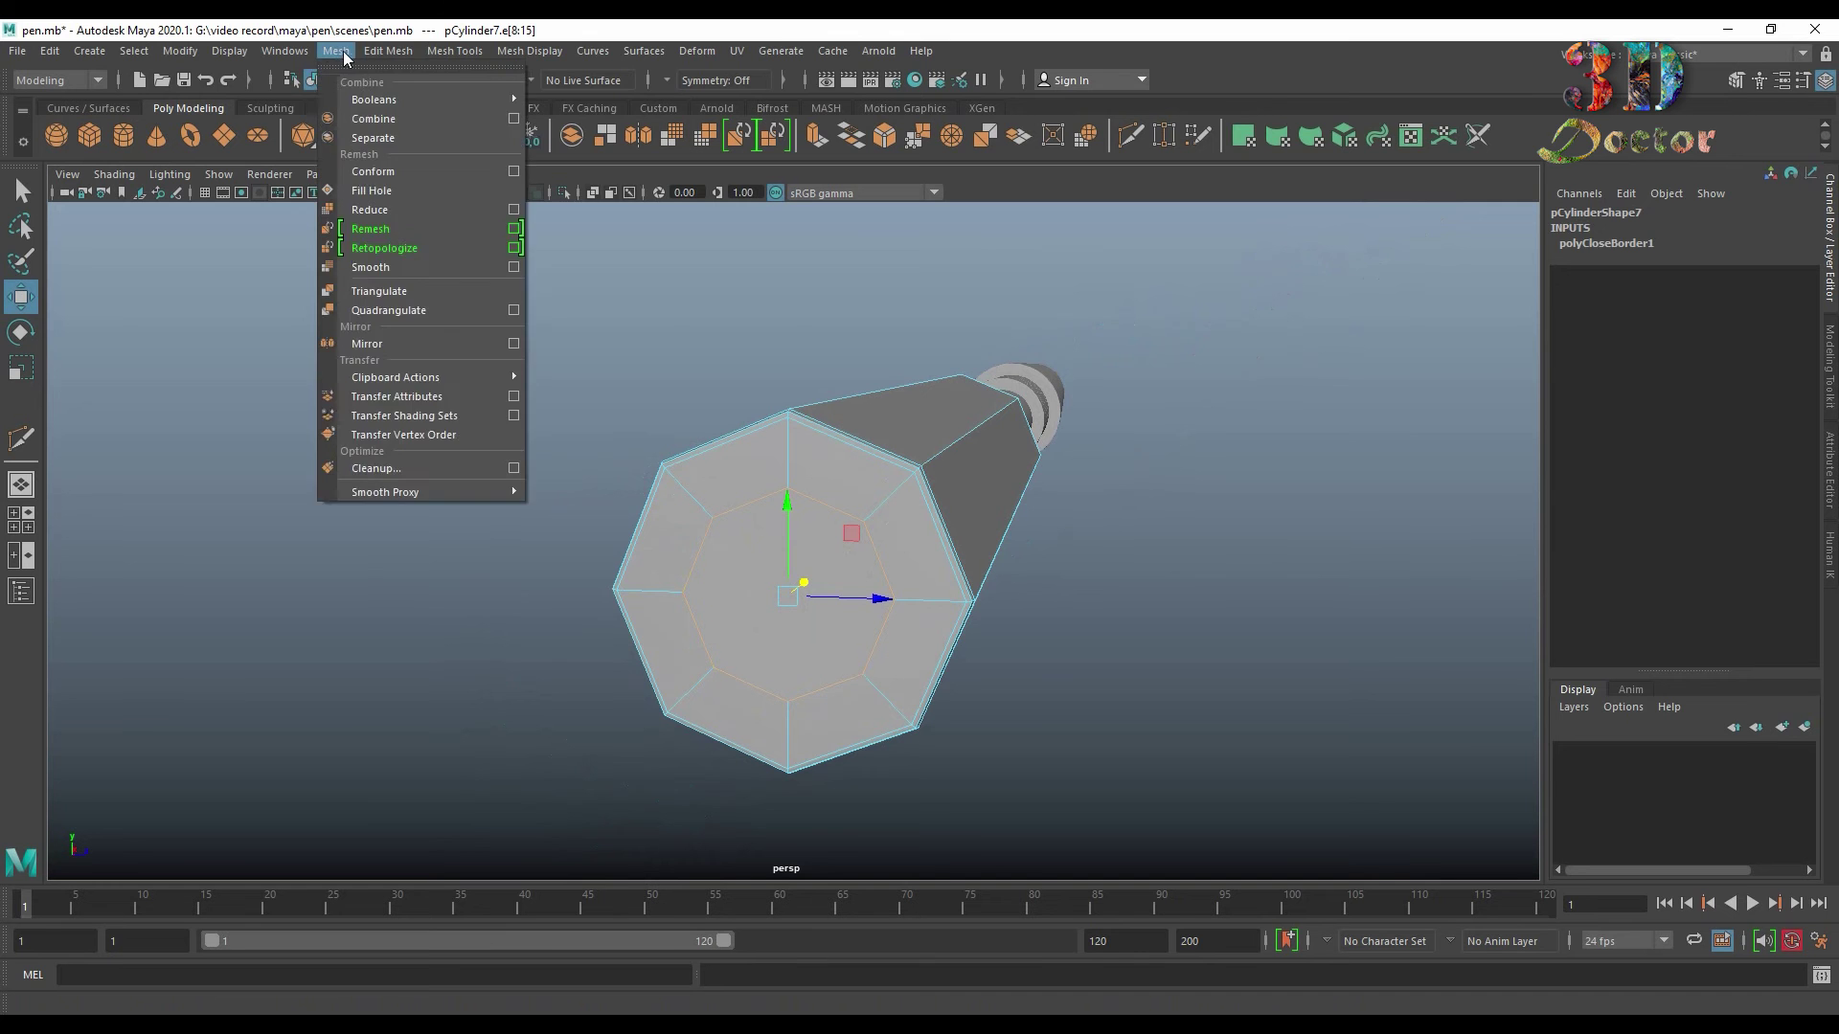
left_click(458, 606)
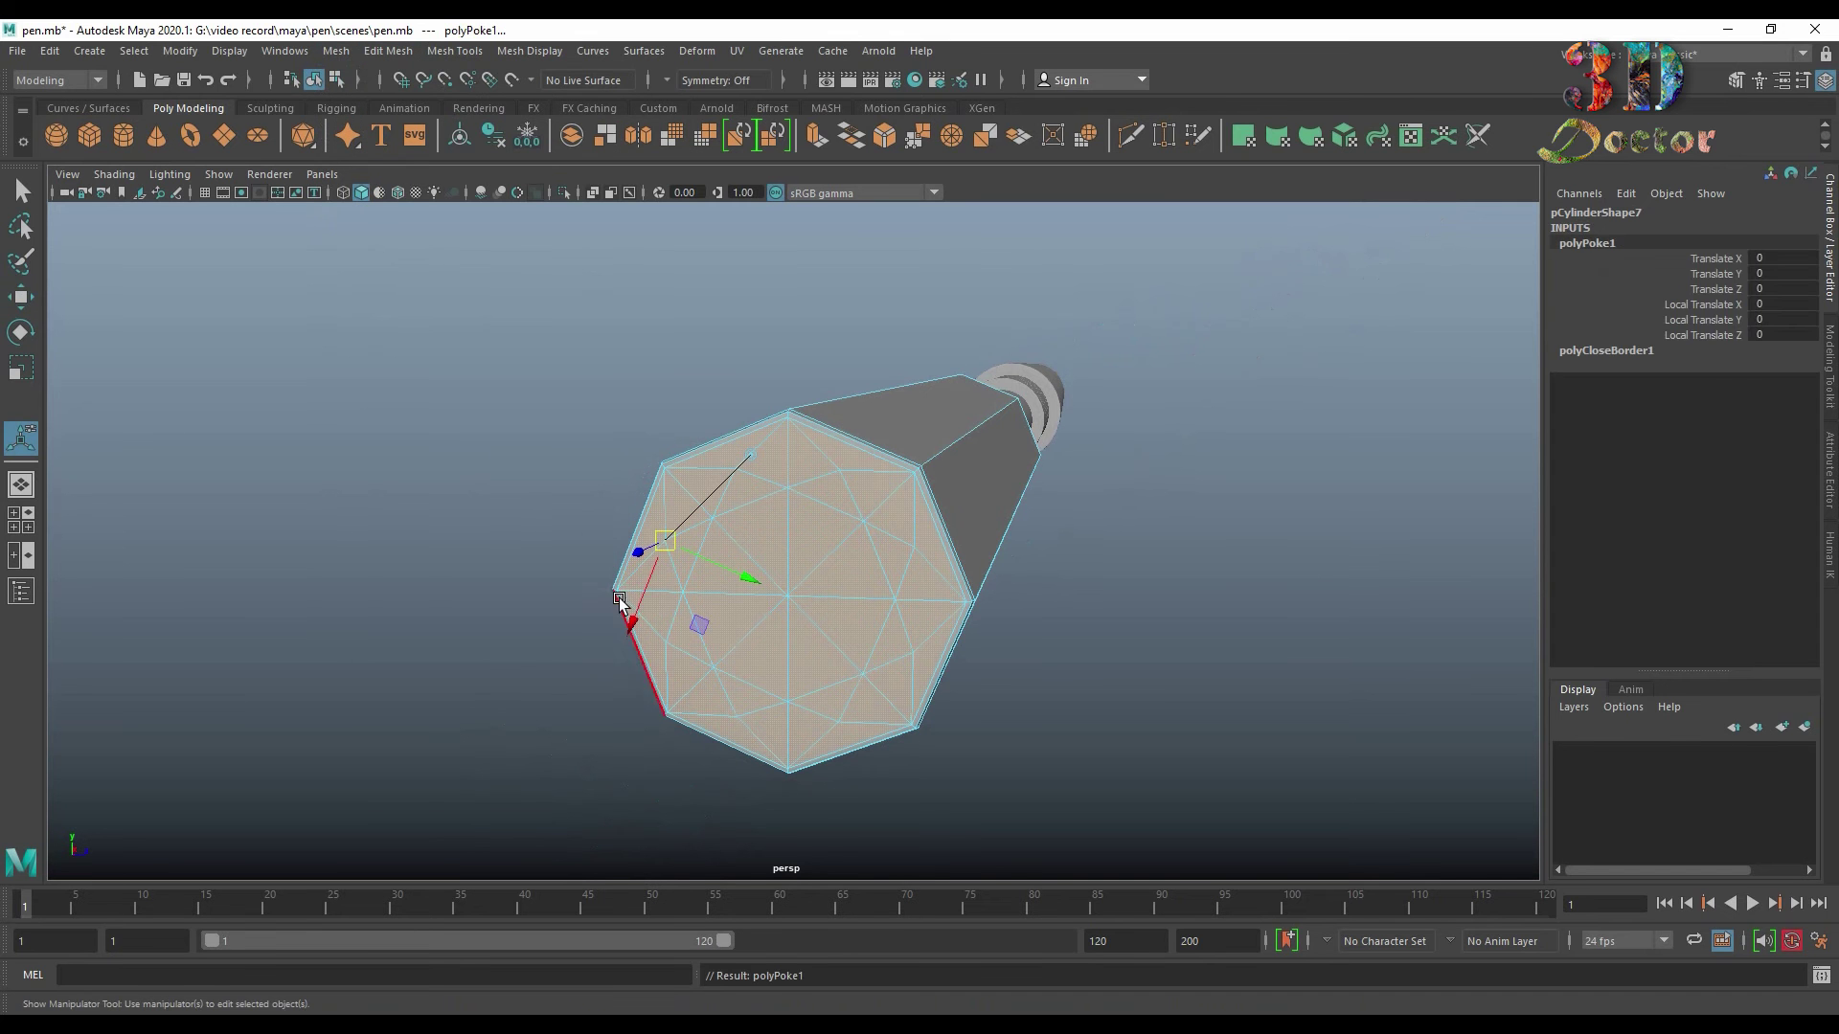
key("ctrl+z")
right_click_drag(747, 536, 747, 447)
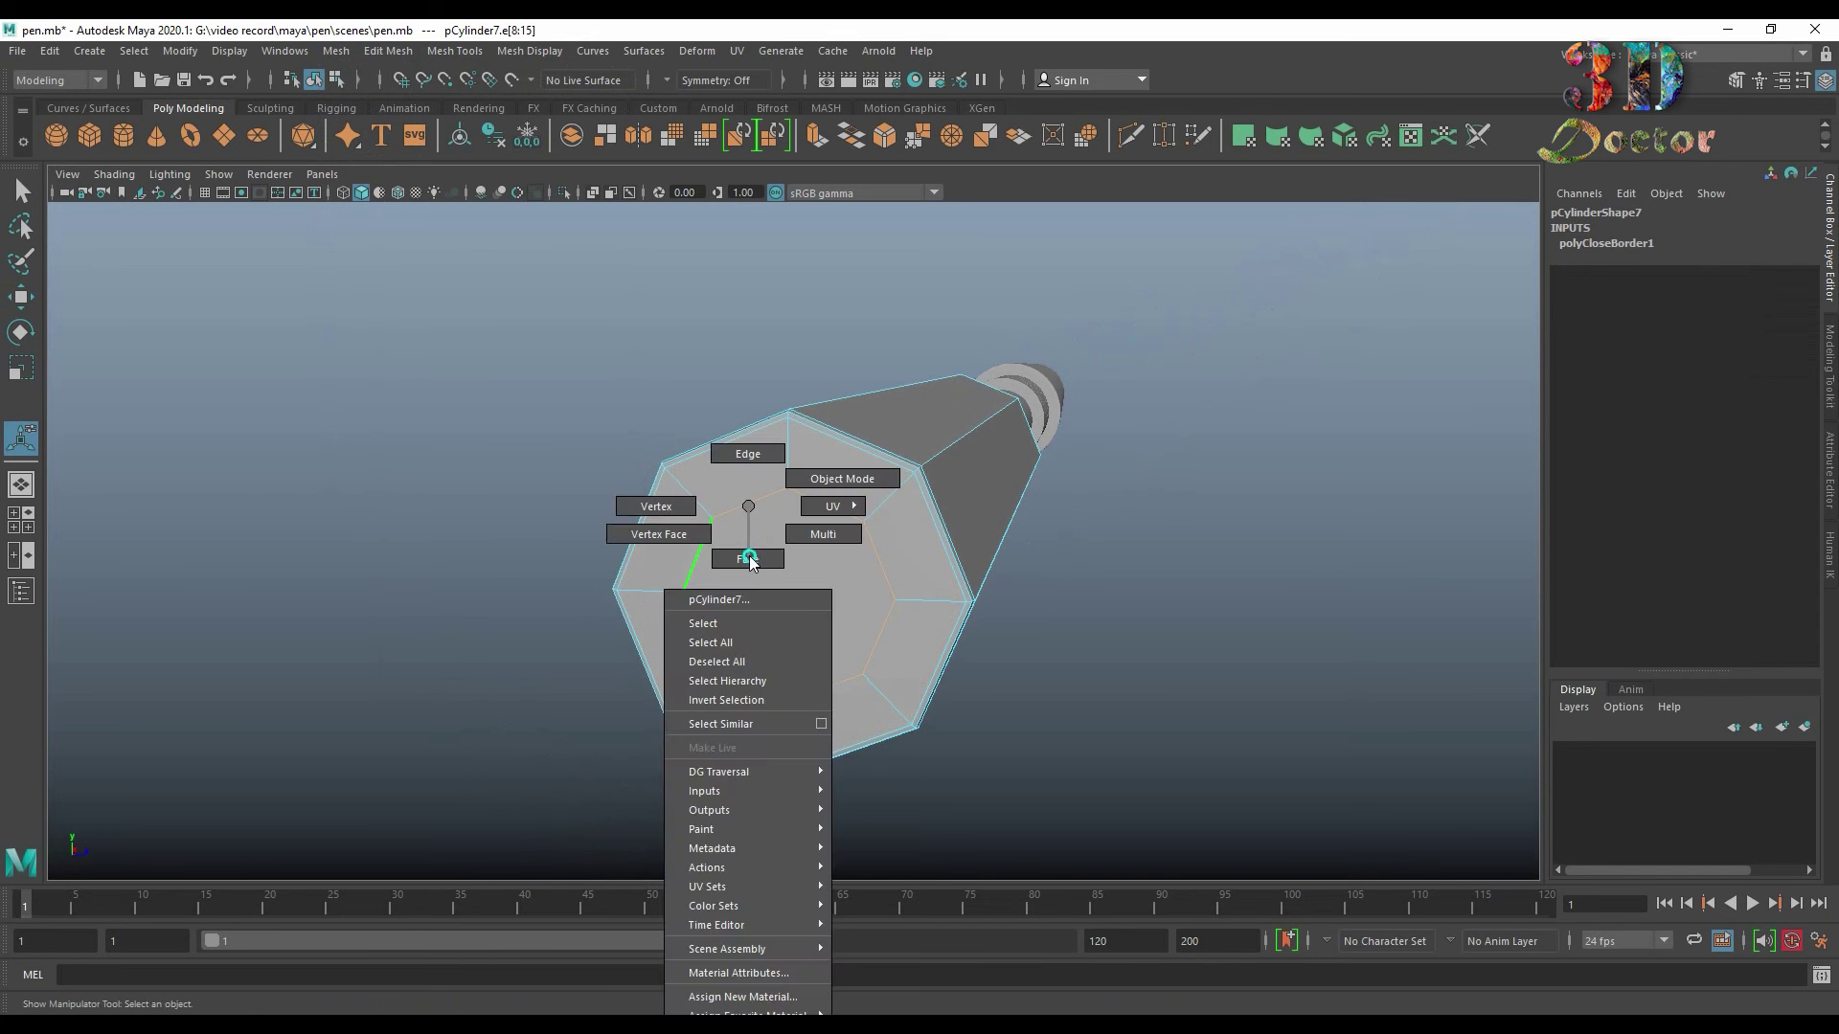
left_click(780, 575)
left_click(387, 50)
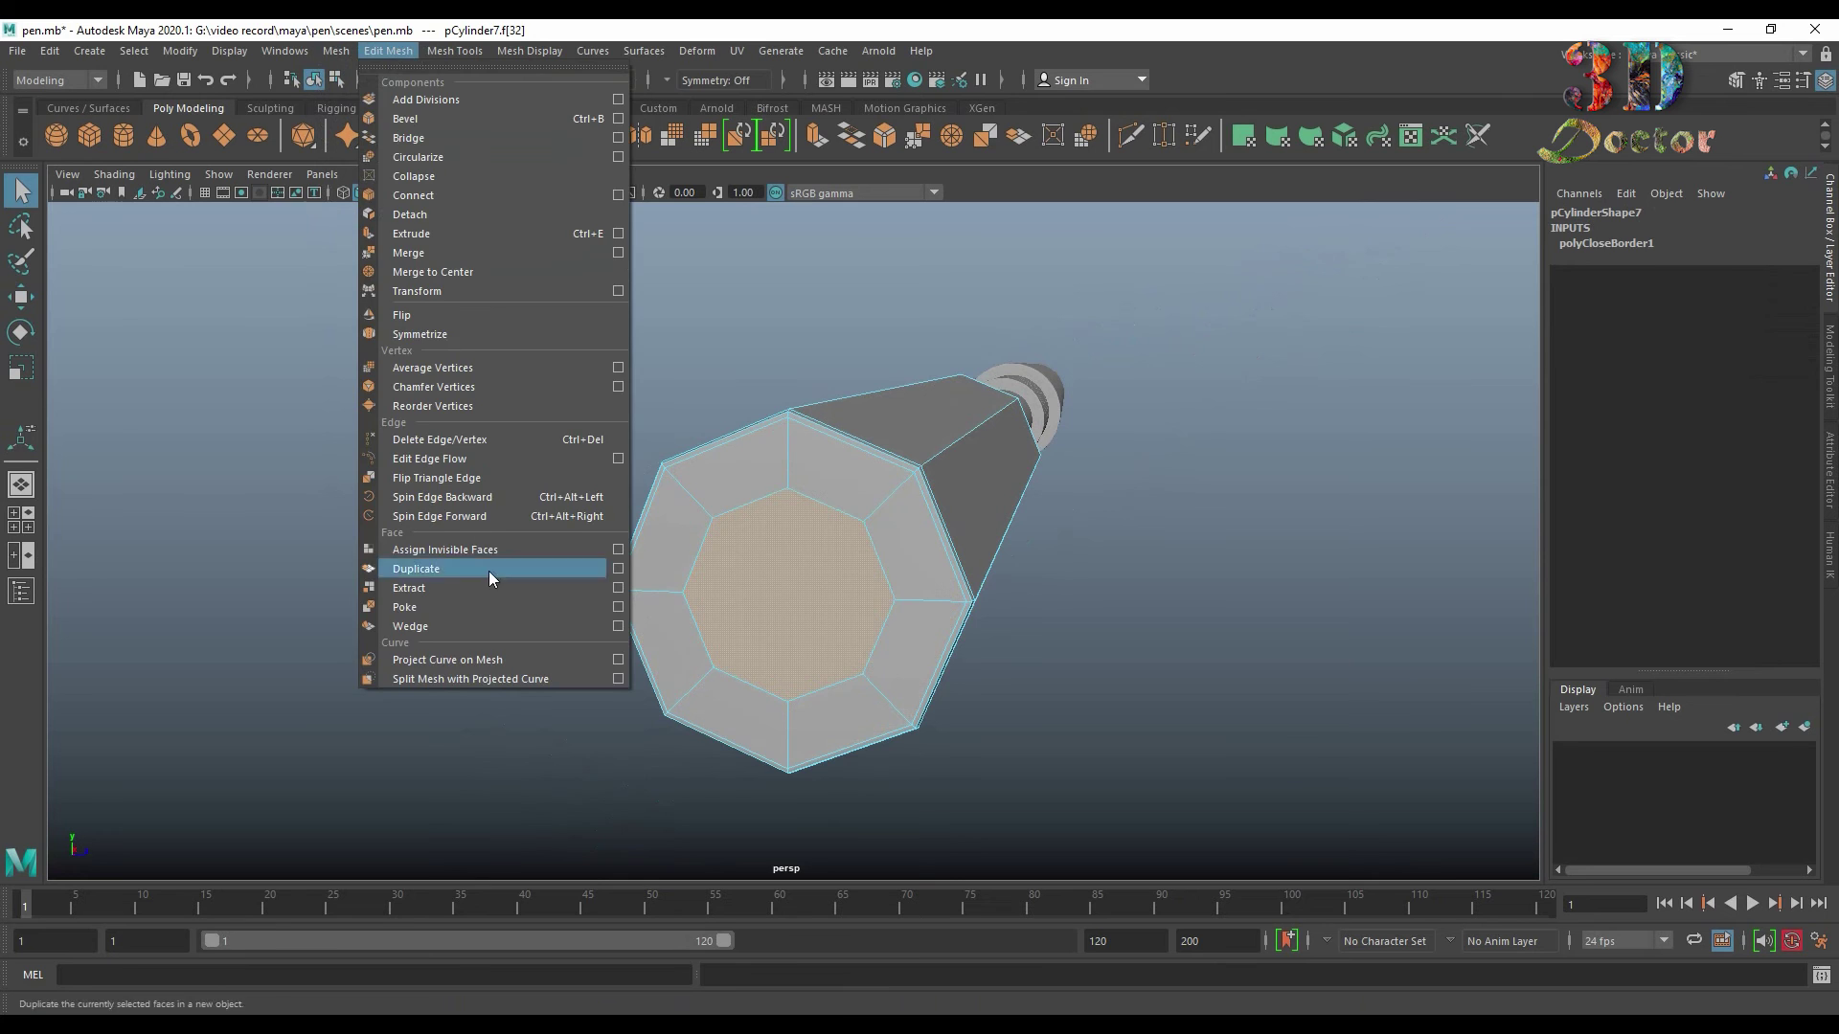
left_click(486, 606)
right_click_drag(766, 551, 766, 450)
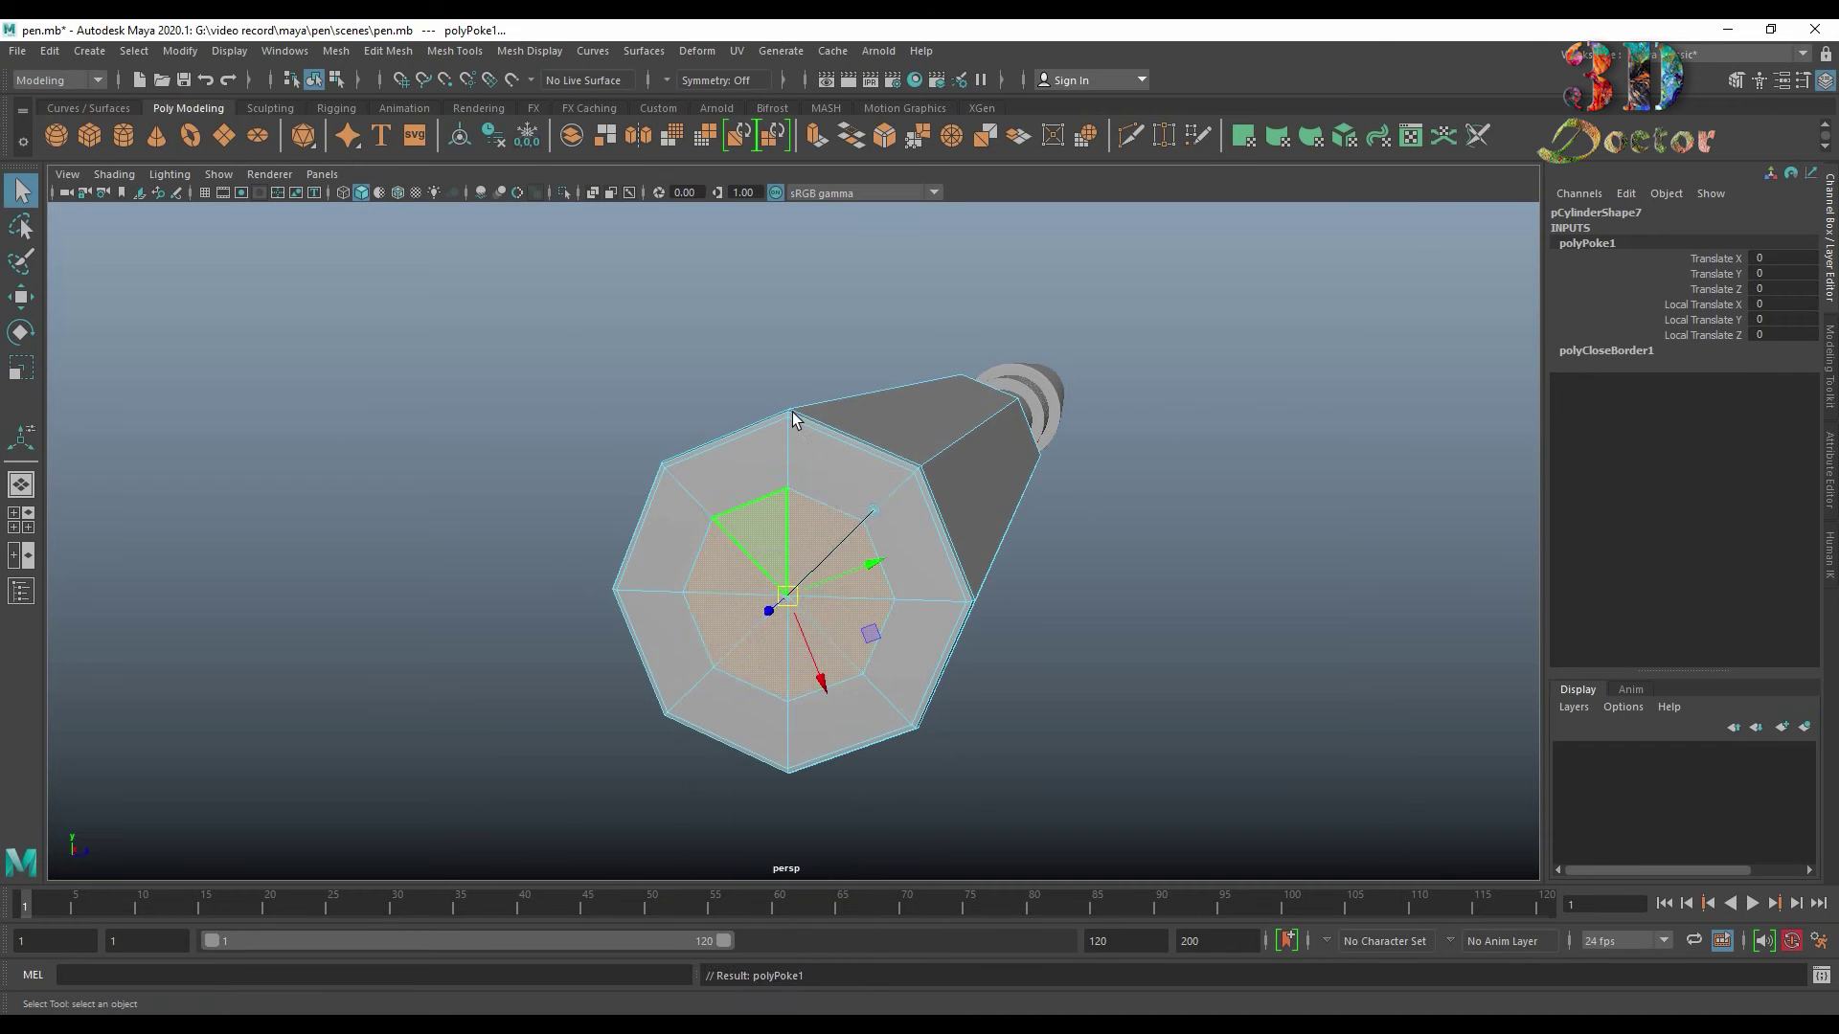
left_click(829, 565)
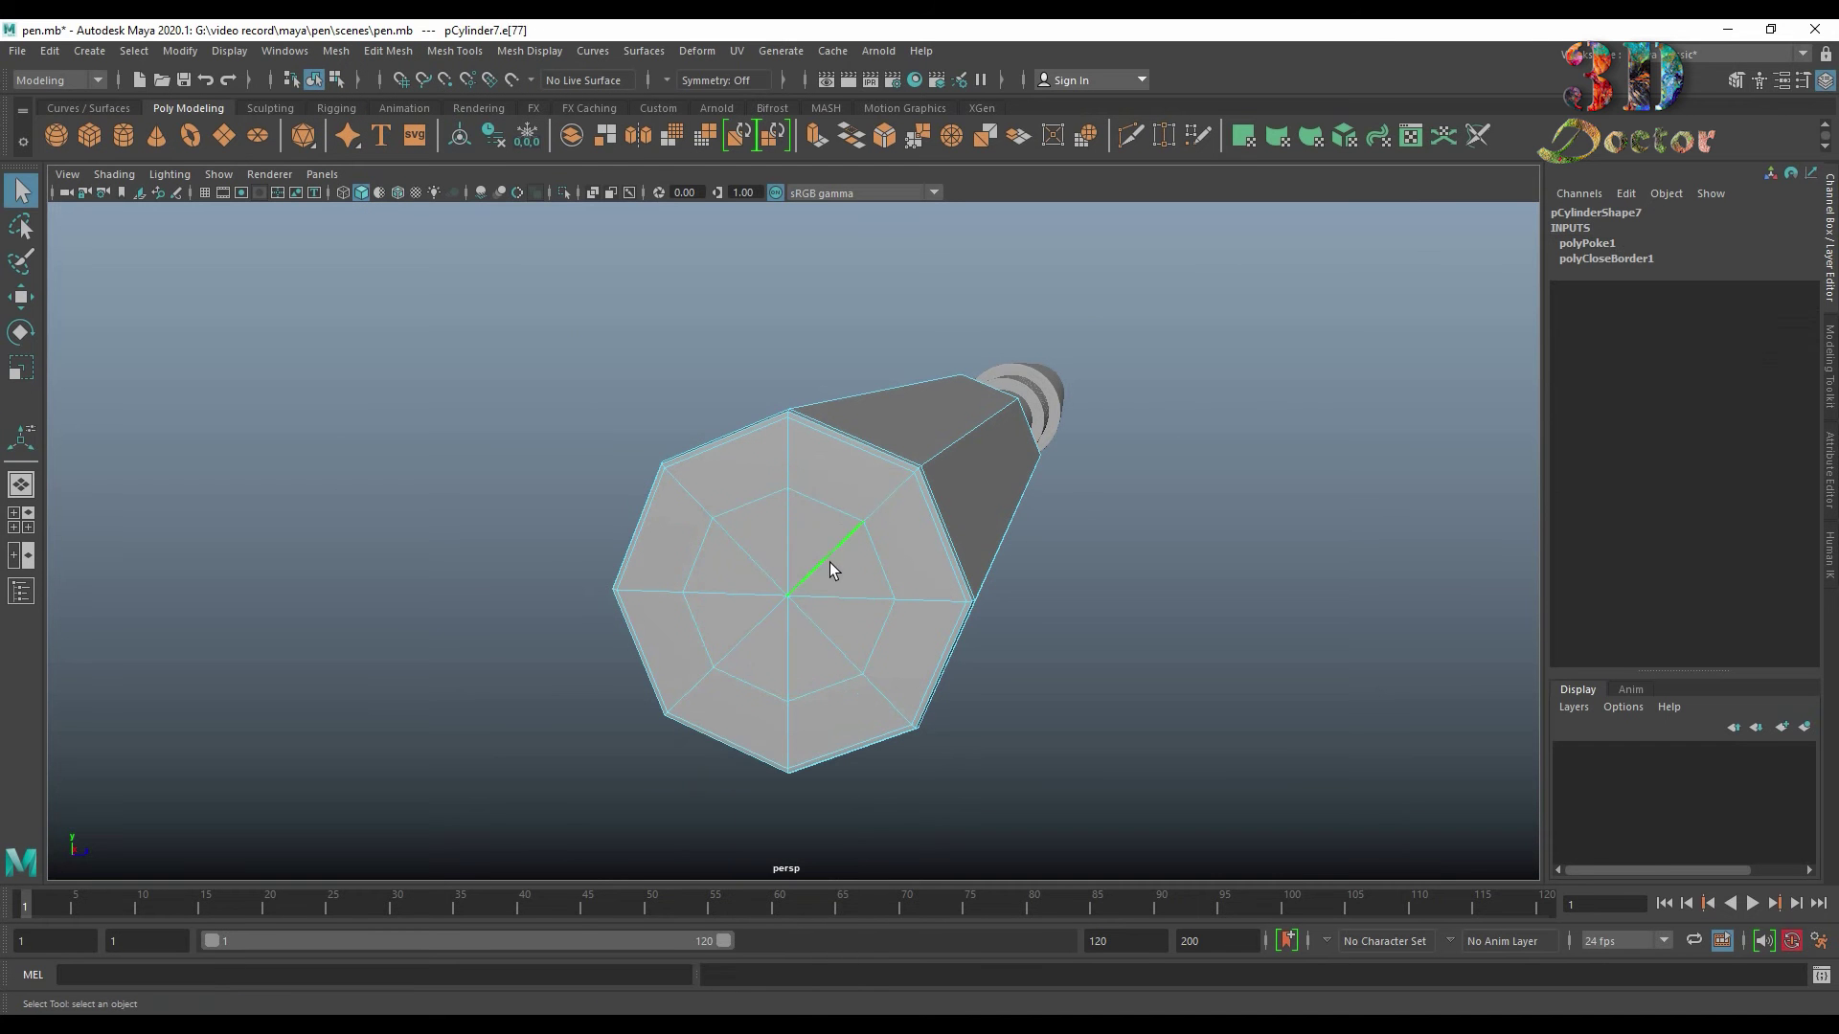
left_click(1115, 557)
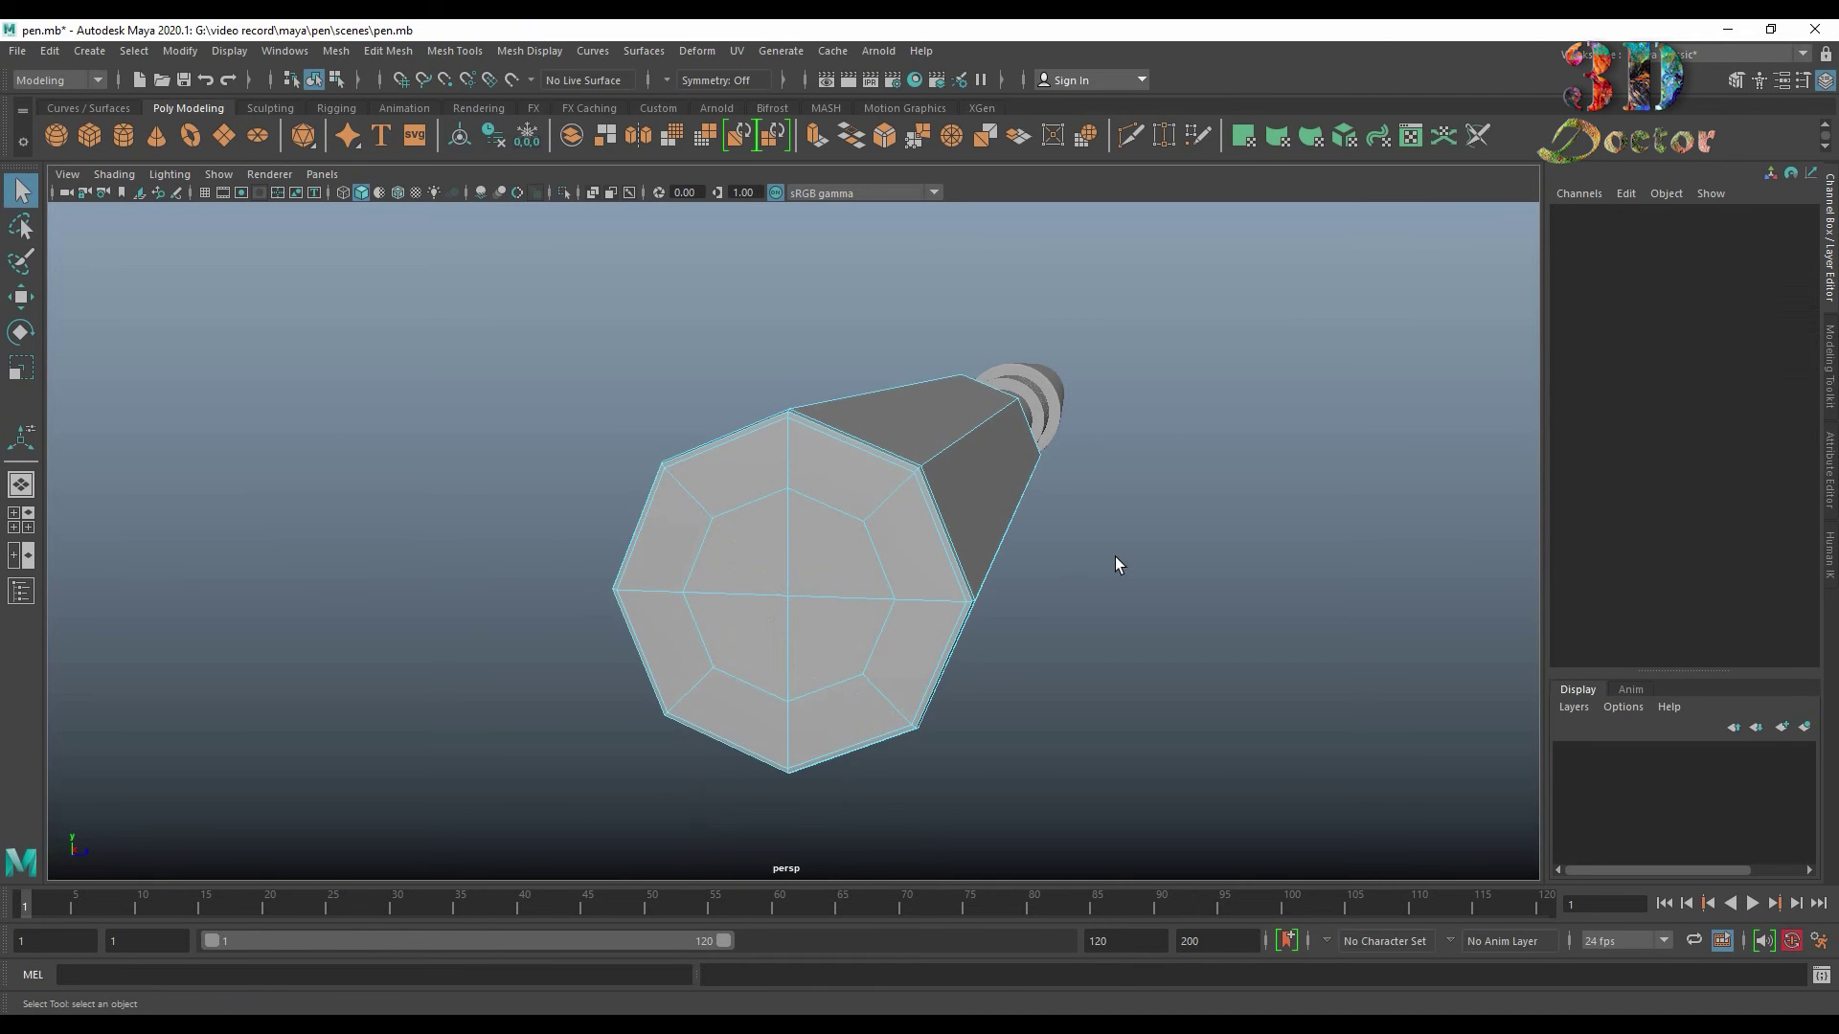
Step: Turn on smooth mesh preview for the cap and compare it with the unsmoothed version
key("2")
left_click(1174, 527)
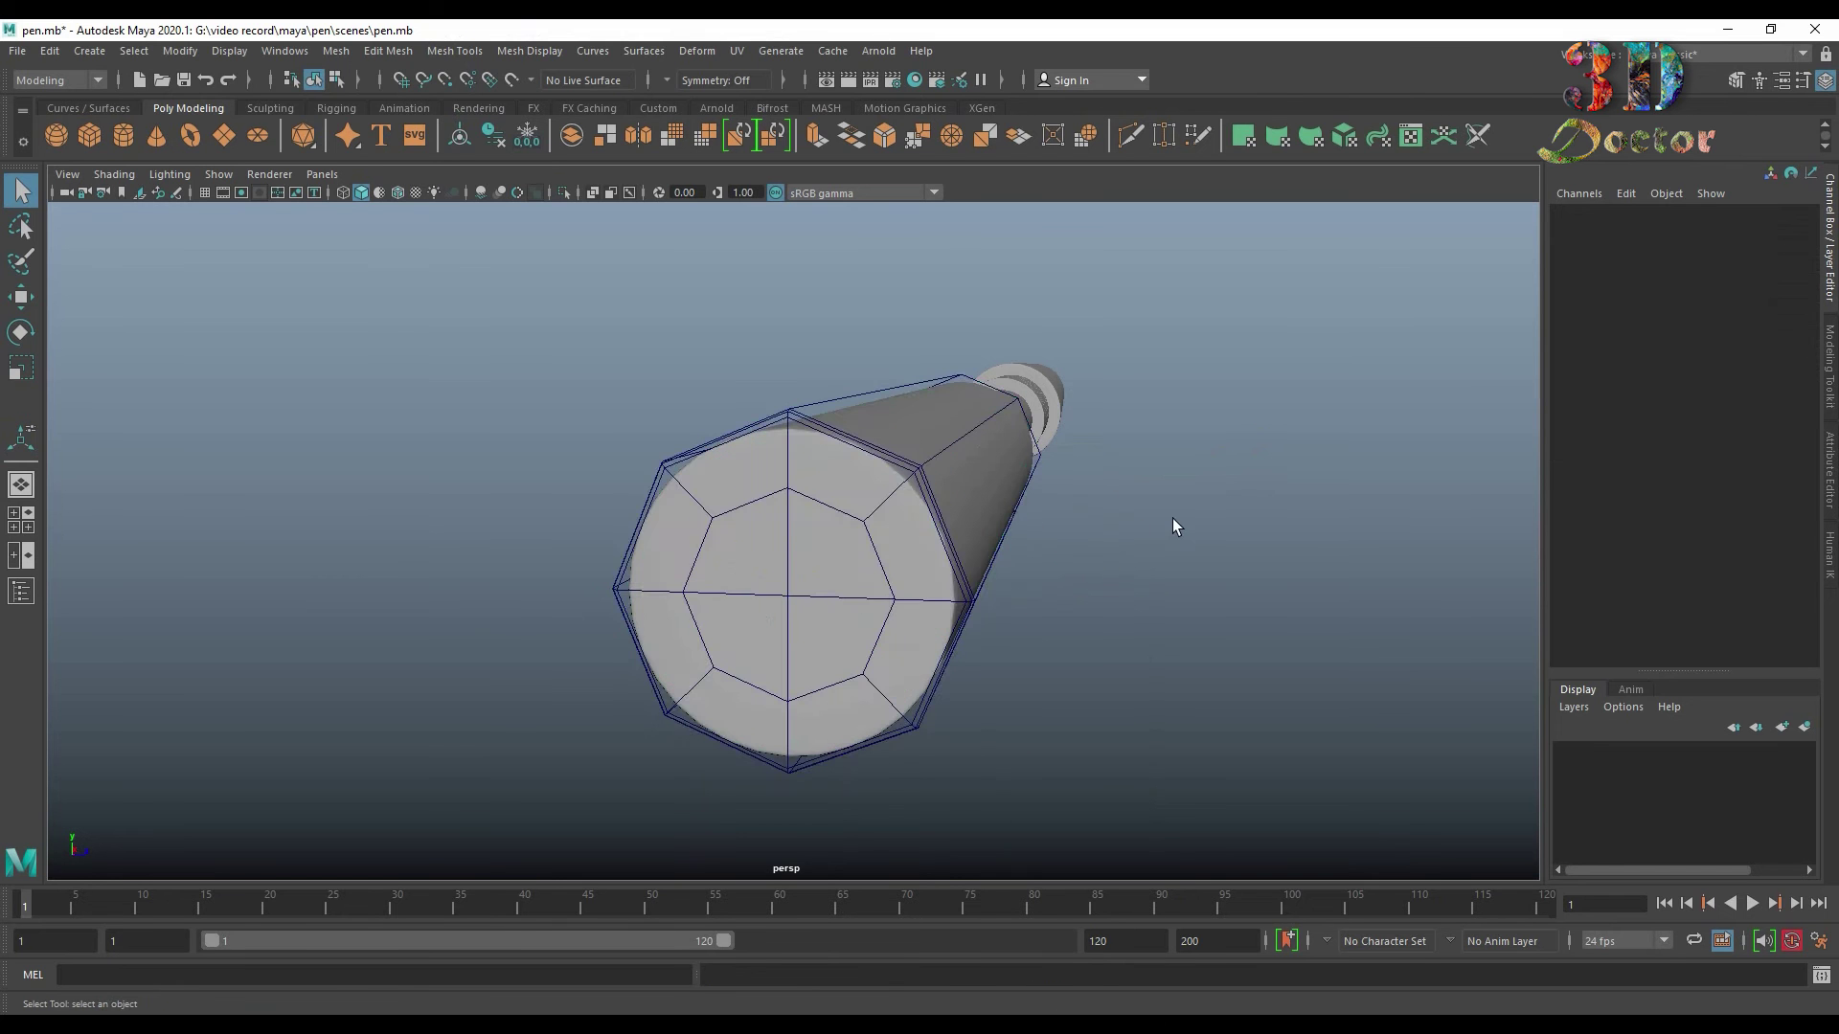
left_click_drag(473, 510, 185, 317, "alt")
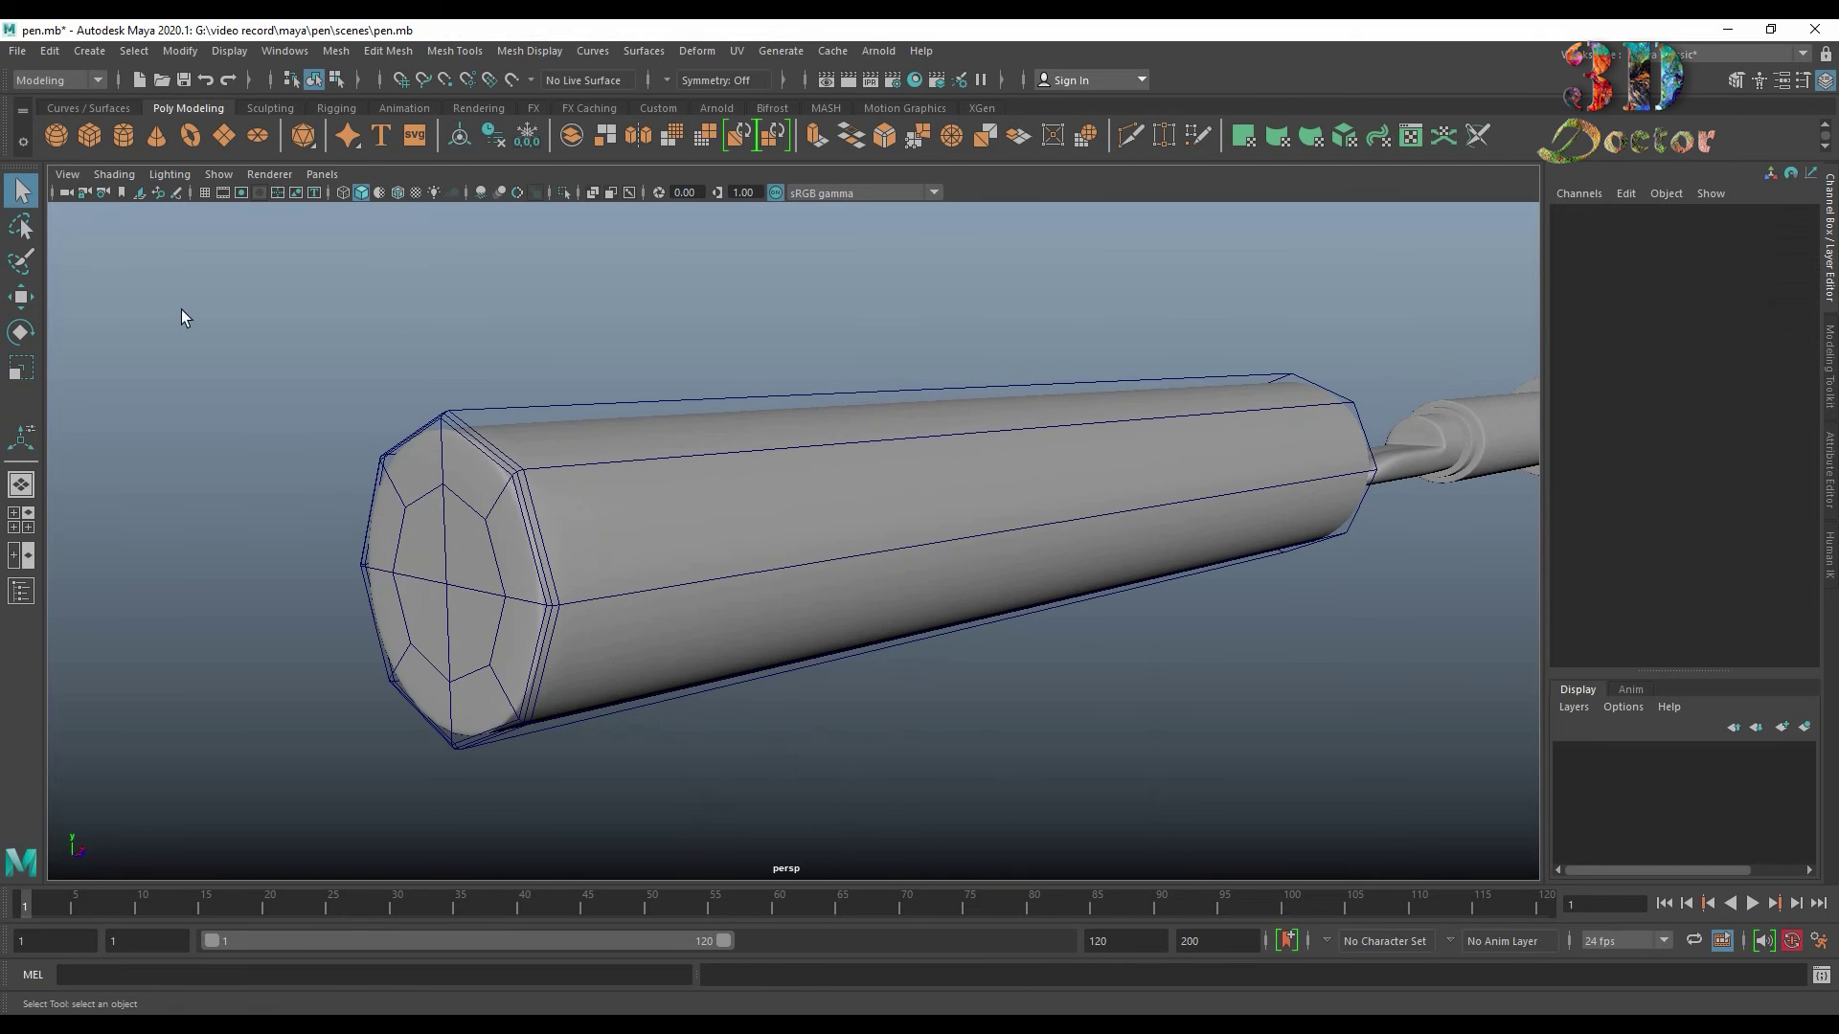
left_click(525, 542)
right_click_drag(573, 535, 765, 444)
key("1")
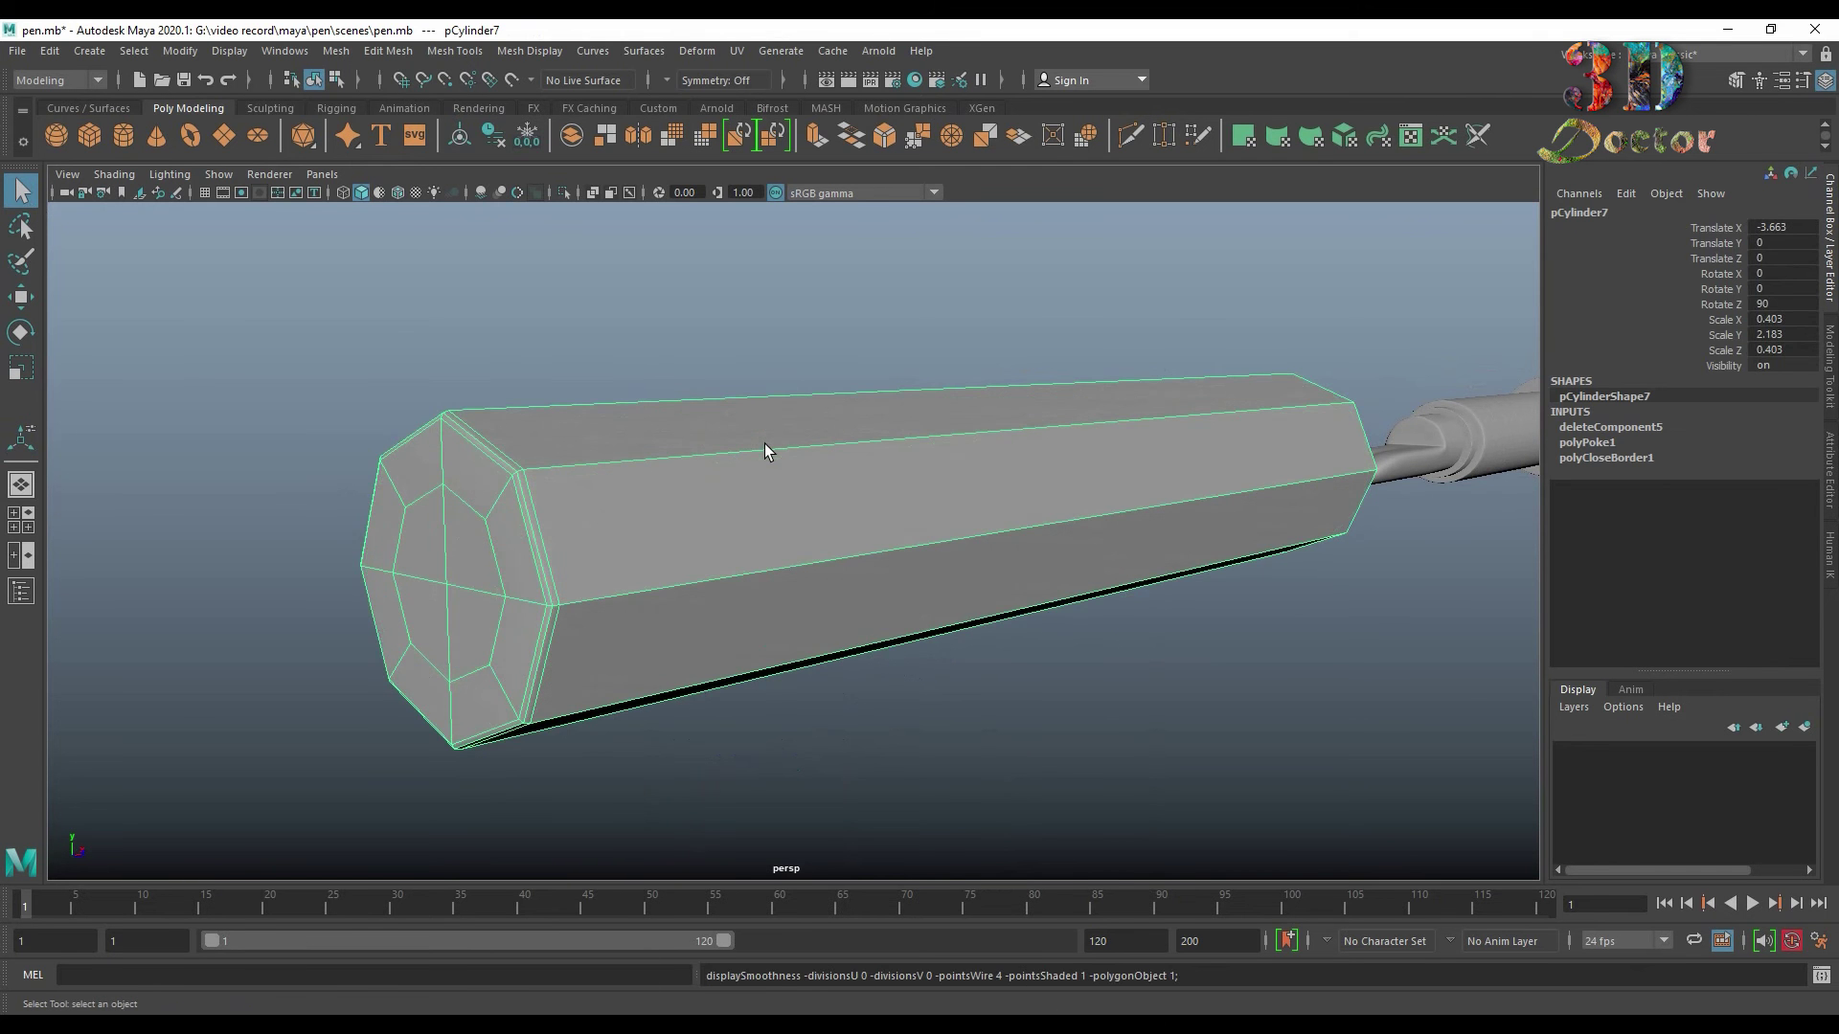
left_click(651, 278)
left_click(637, 433)
key("3")
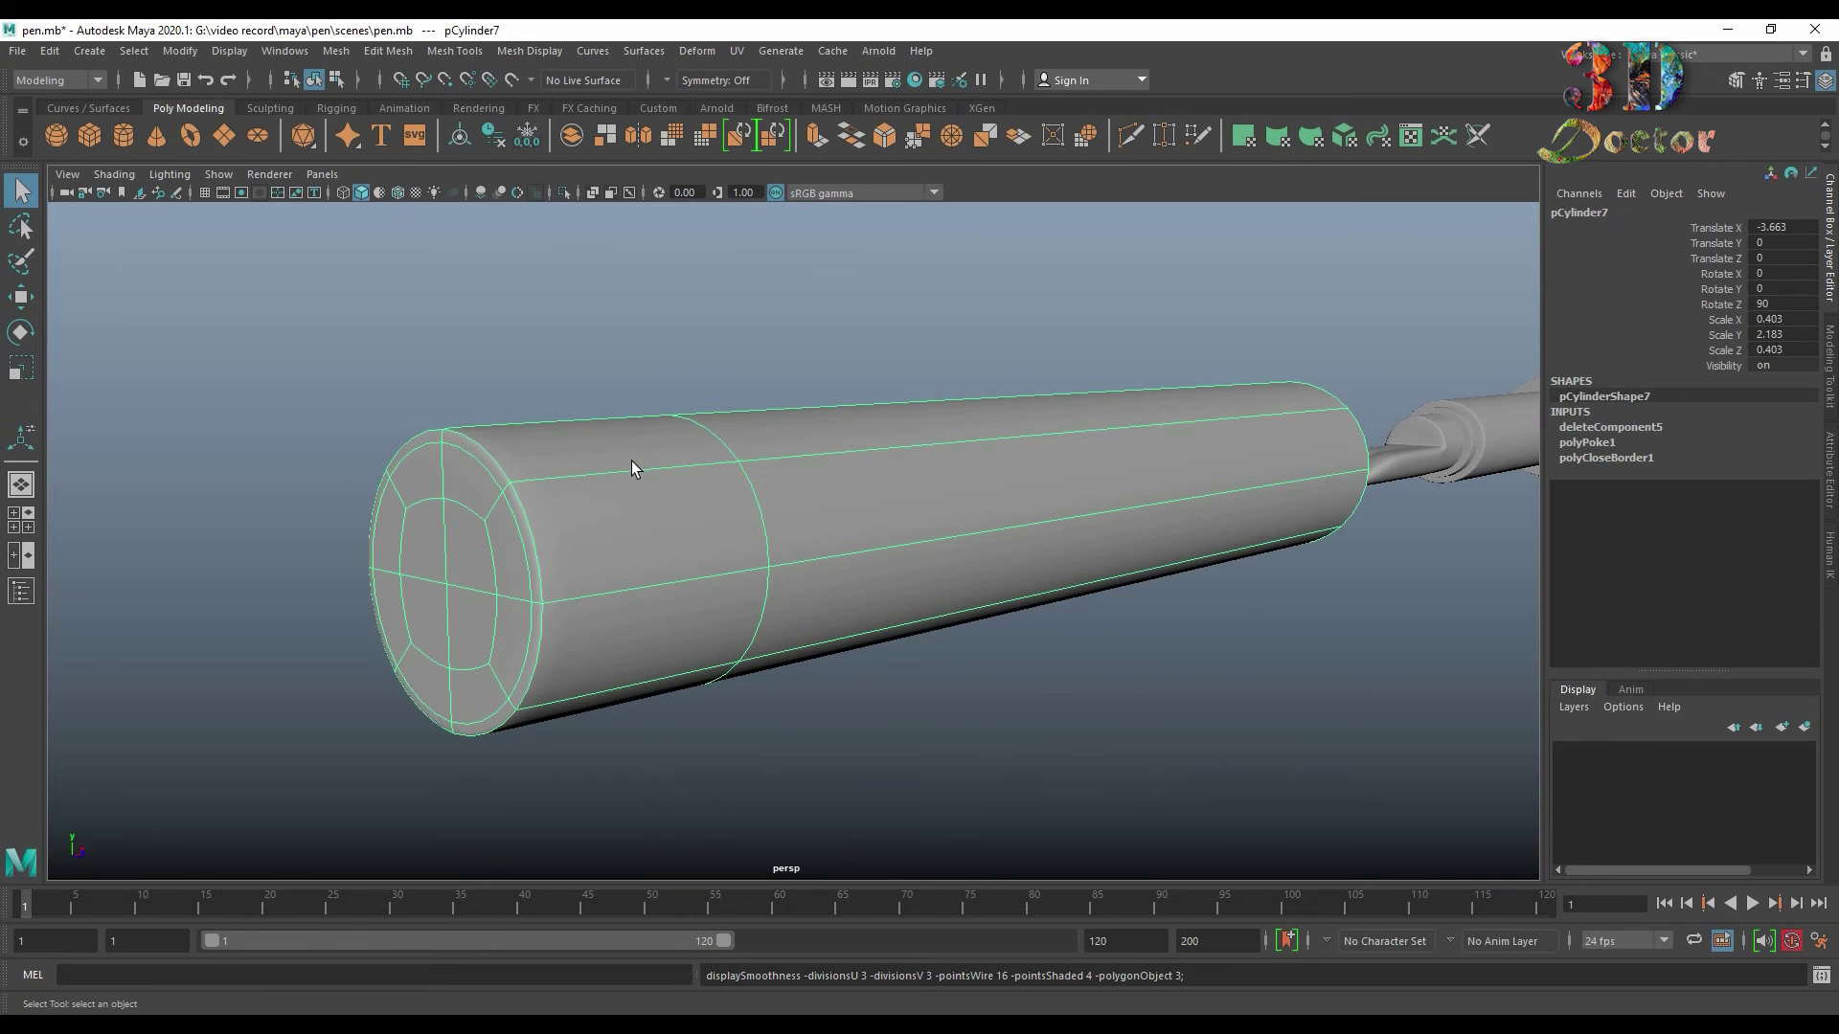
Step: Orbit and zoom out to view the smoothed cap beside the whole pen
left_click(593, 333)
mouse_move(593, 333)
left_mouse_down("alt")
mouse_move(744, 382)
mouse_move(714, 422)
mouse_move(738, 410)
left_mouse_up("alt")
scroll(739, 410, "down", 5)
mouse_move(861, 525)
left_mouse_down("alt")
mouse_move(694, 398)
mouse_move(820, 501)
mouse_move(810, 516)
left_mouse_up("alt")
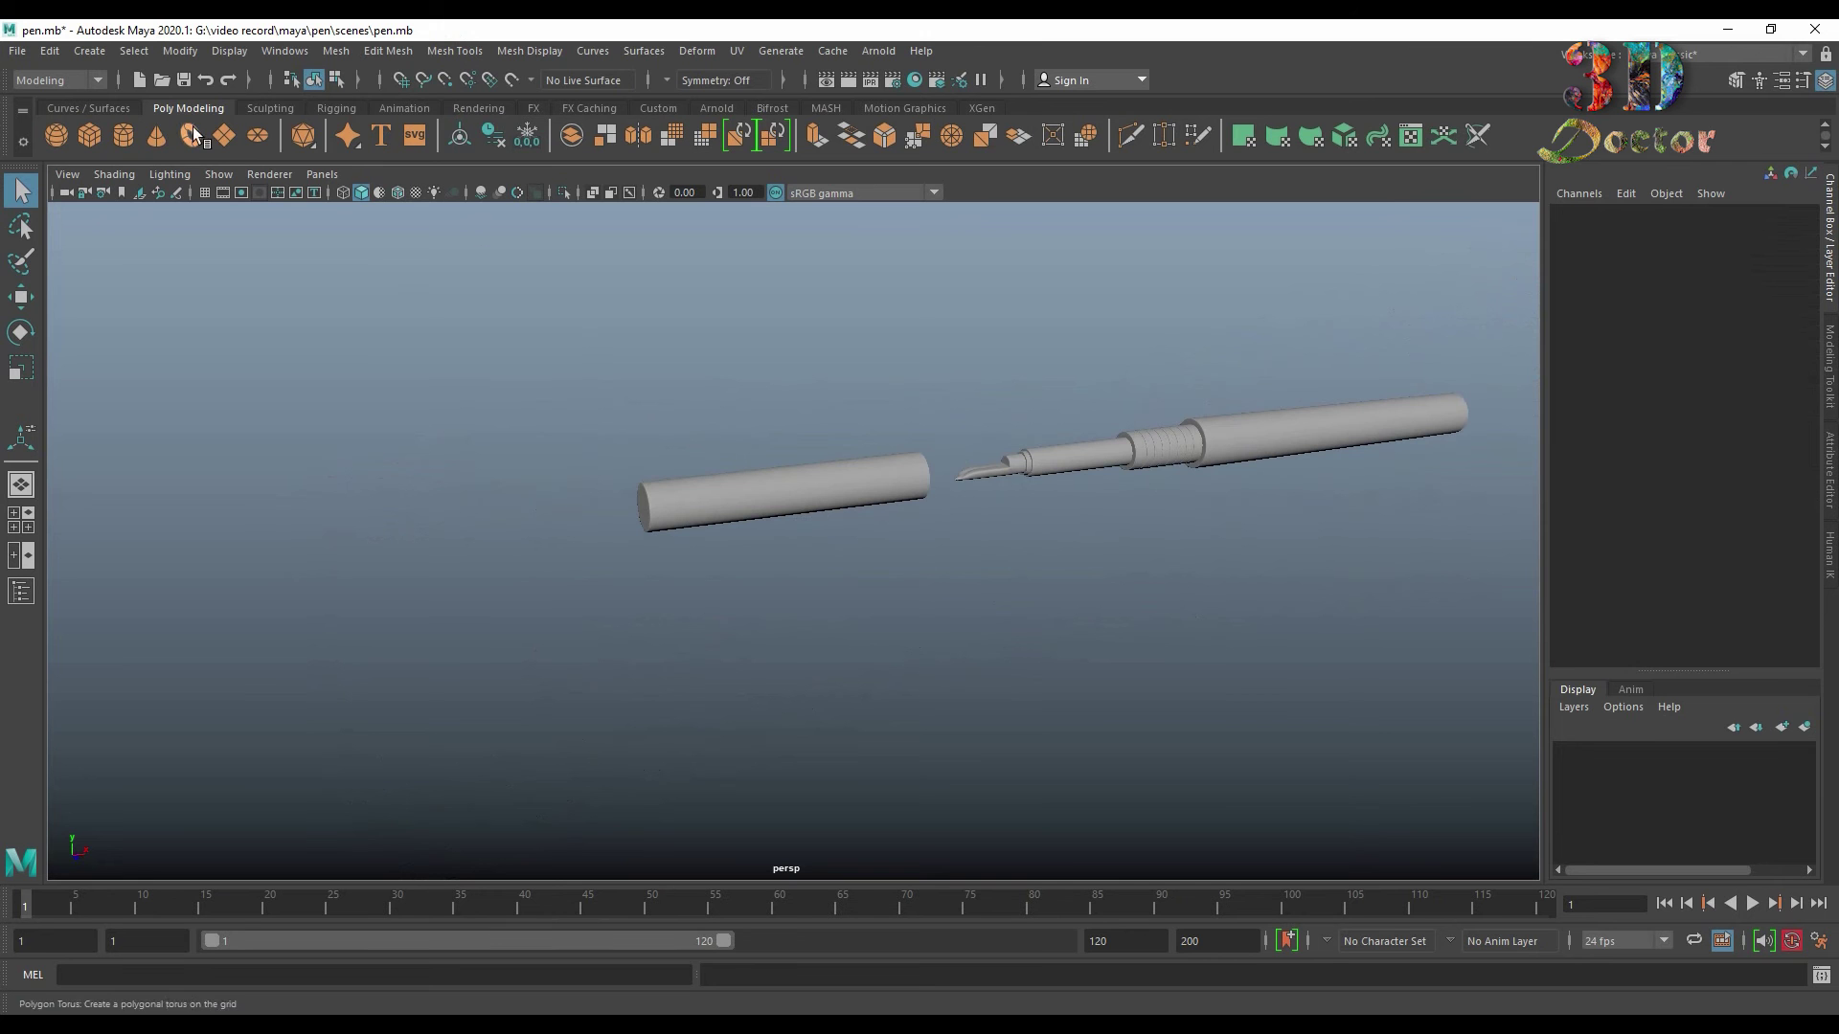
Step: Create a plane near the nib and set its subdivisions to 6 by 2
left_click(223, 139)
left_click_drag(1031, 484, 1023, 571, "alt")
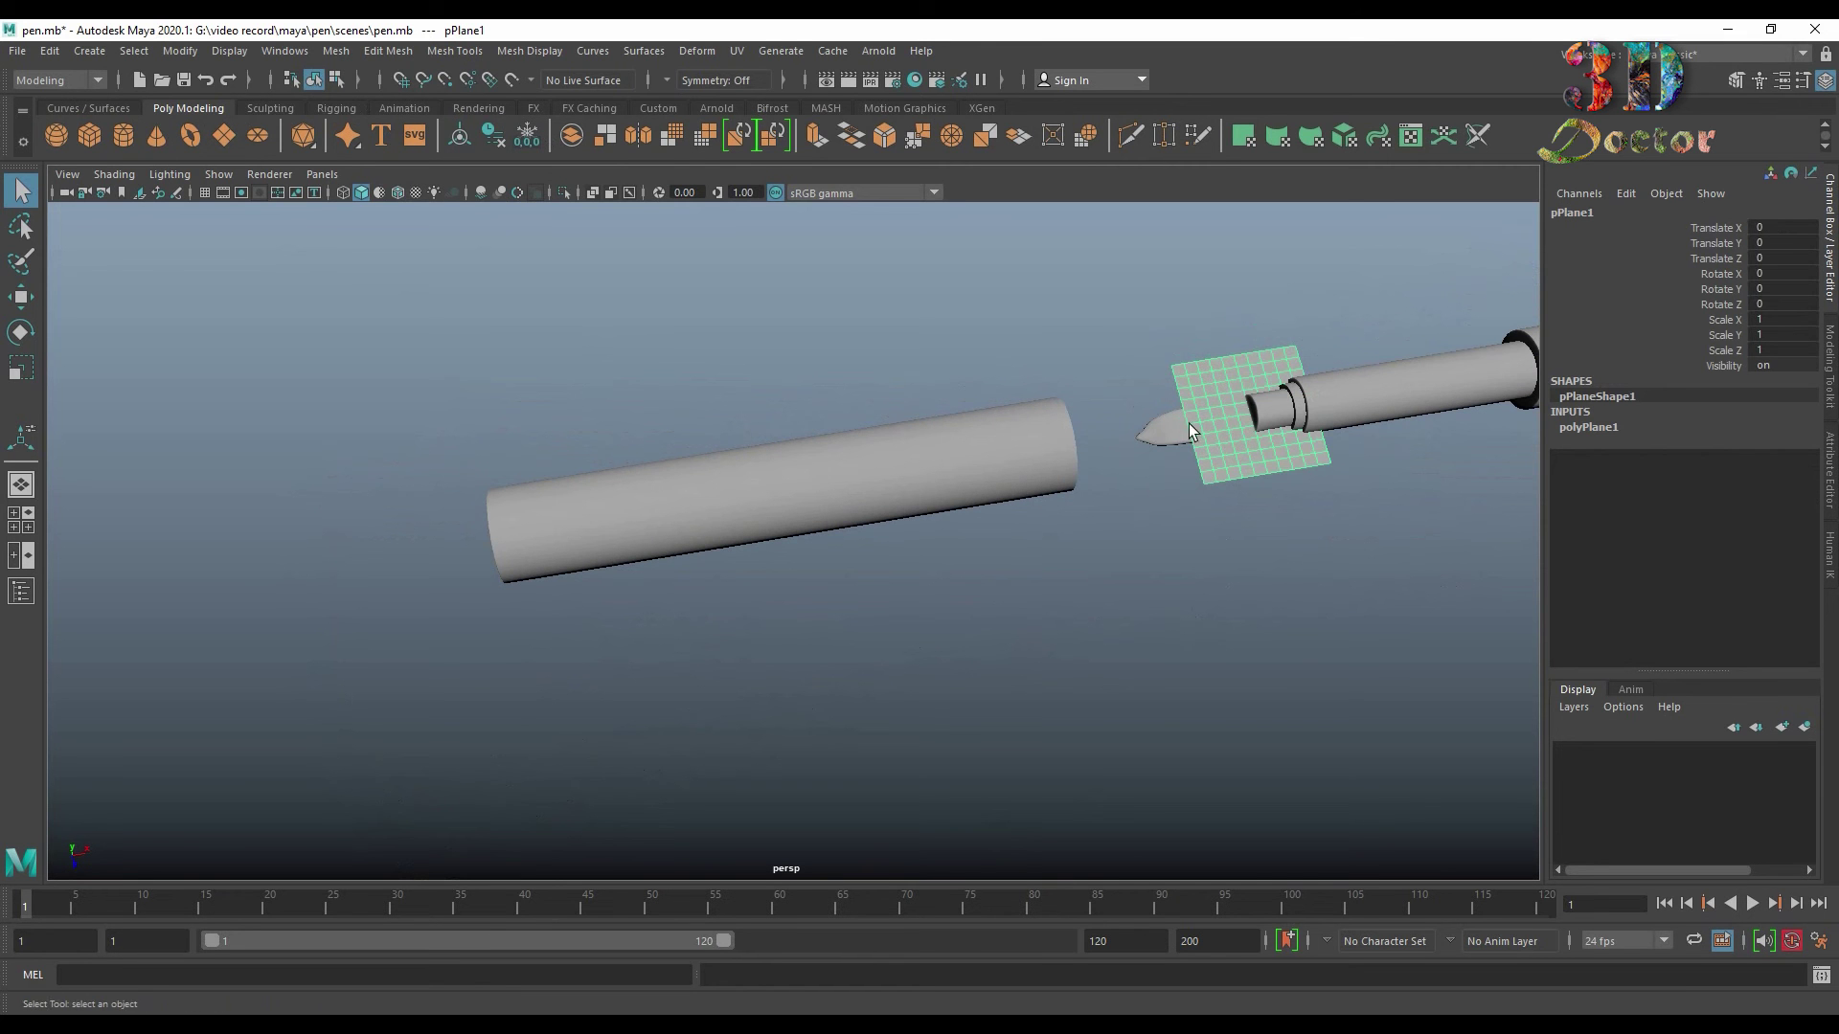
key("r")
left_click(1588, 427)
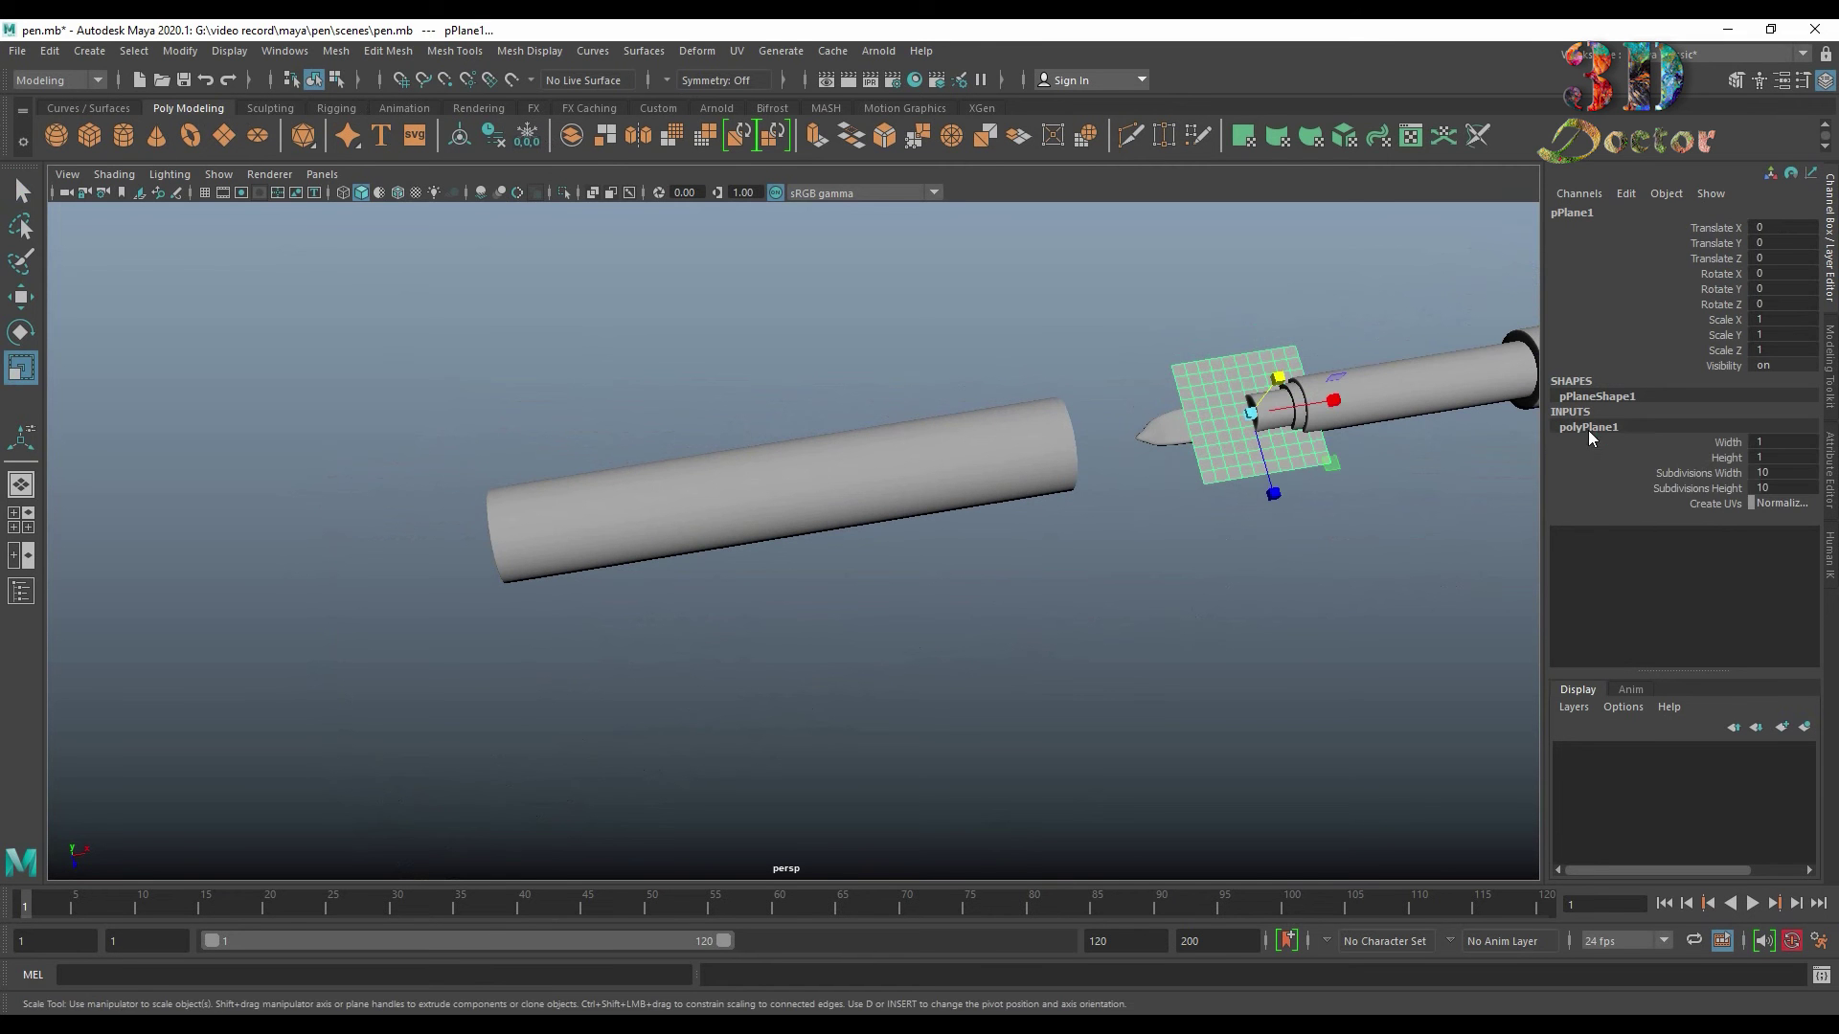
left_click(1679, 490)
middle_click_drag(1680, 490, 1342, 570)
left_click(1640, 473)
middle_click_drag(1640, 472, 1450, 520)
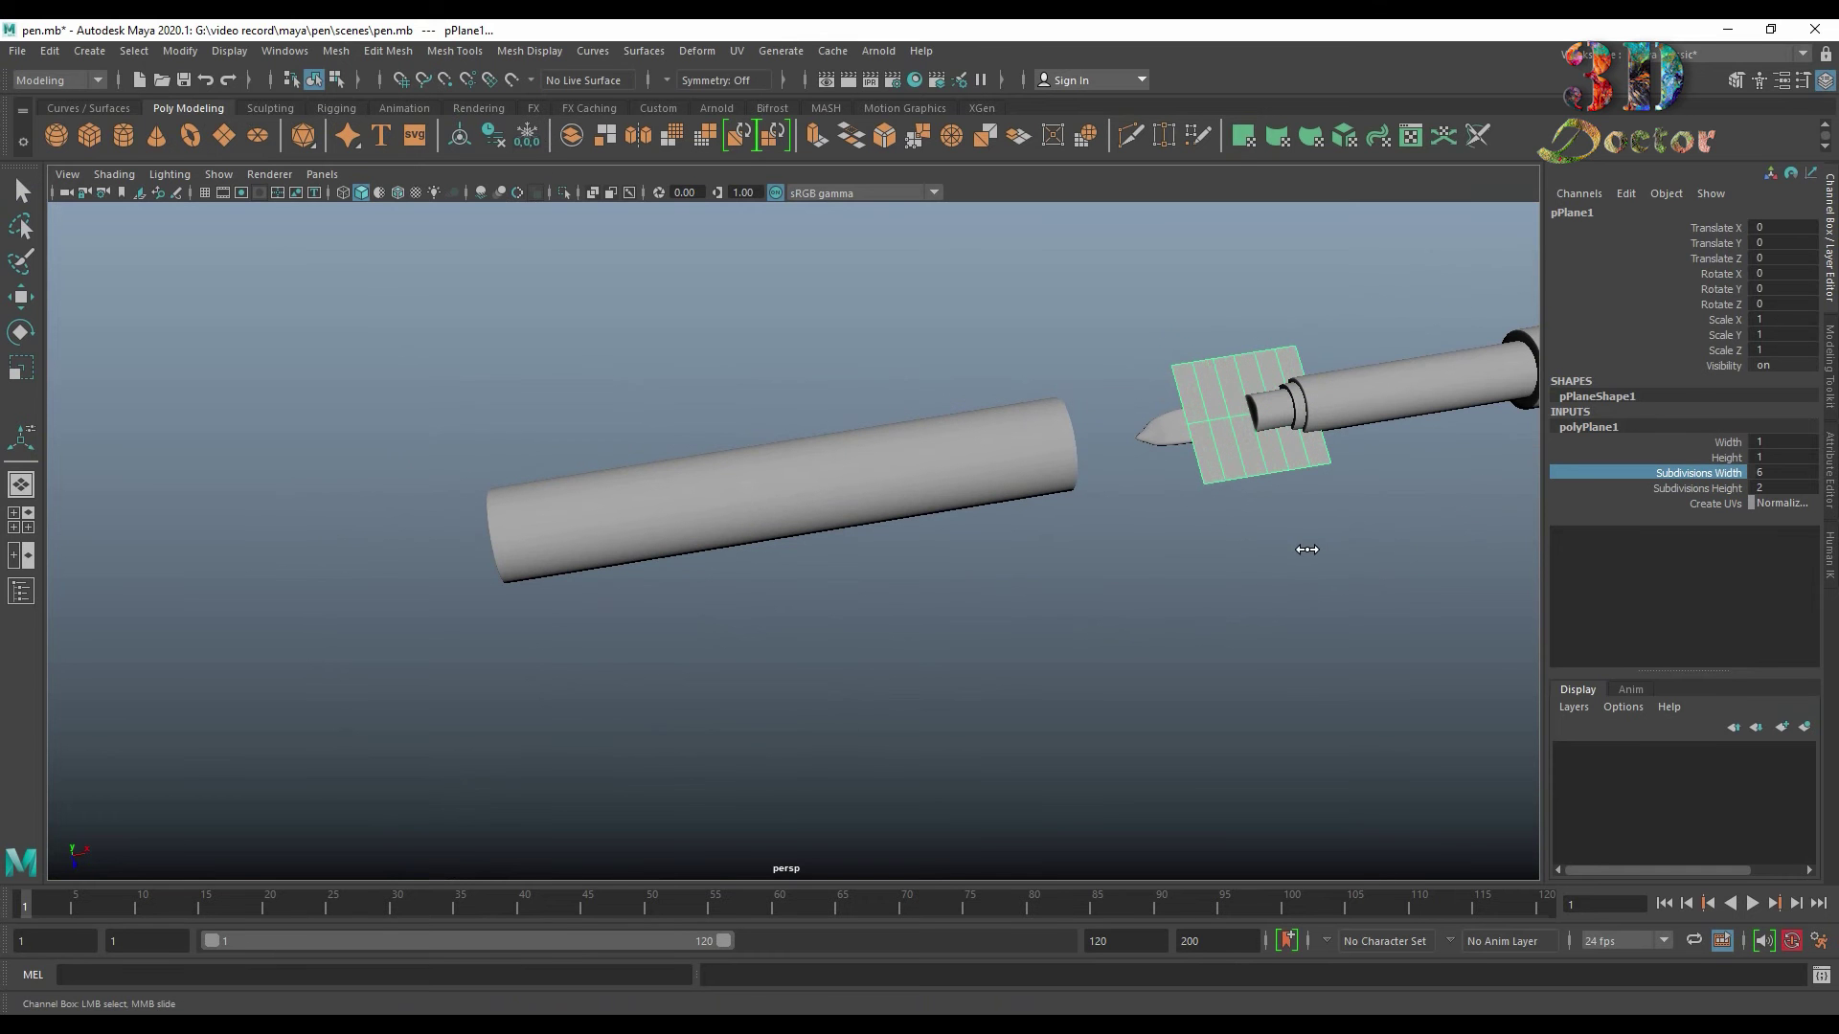
Step: Move the plane onto the cap cylinder and stretch it along the cap's length
key("w")
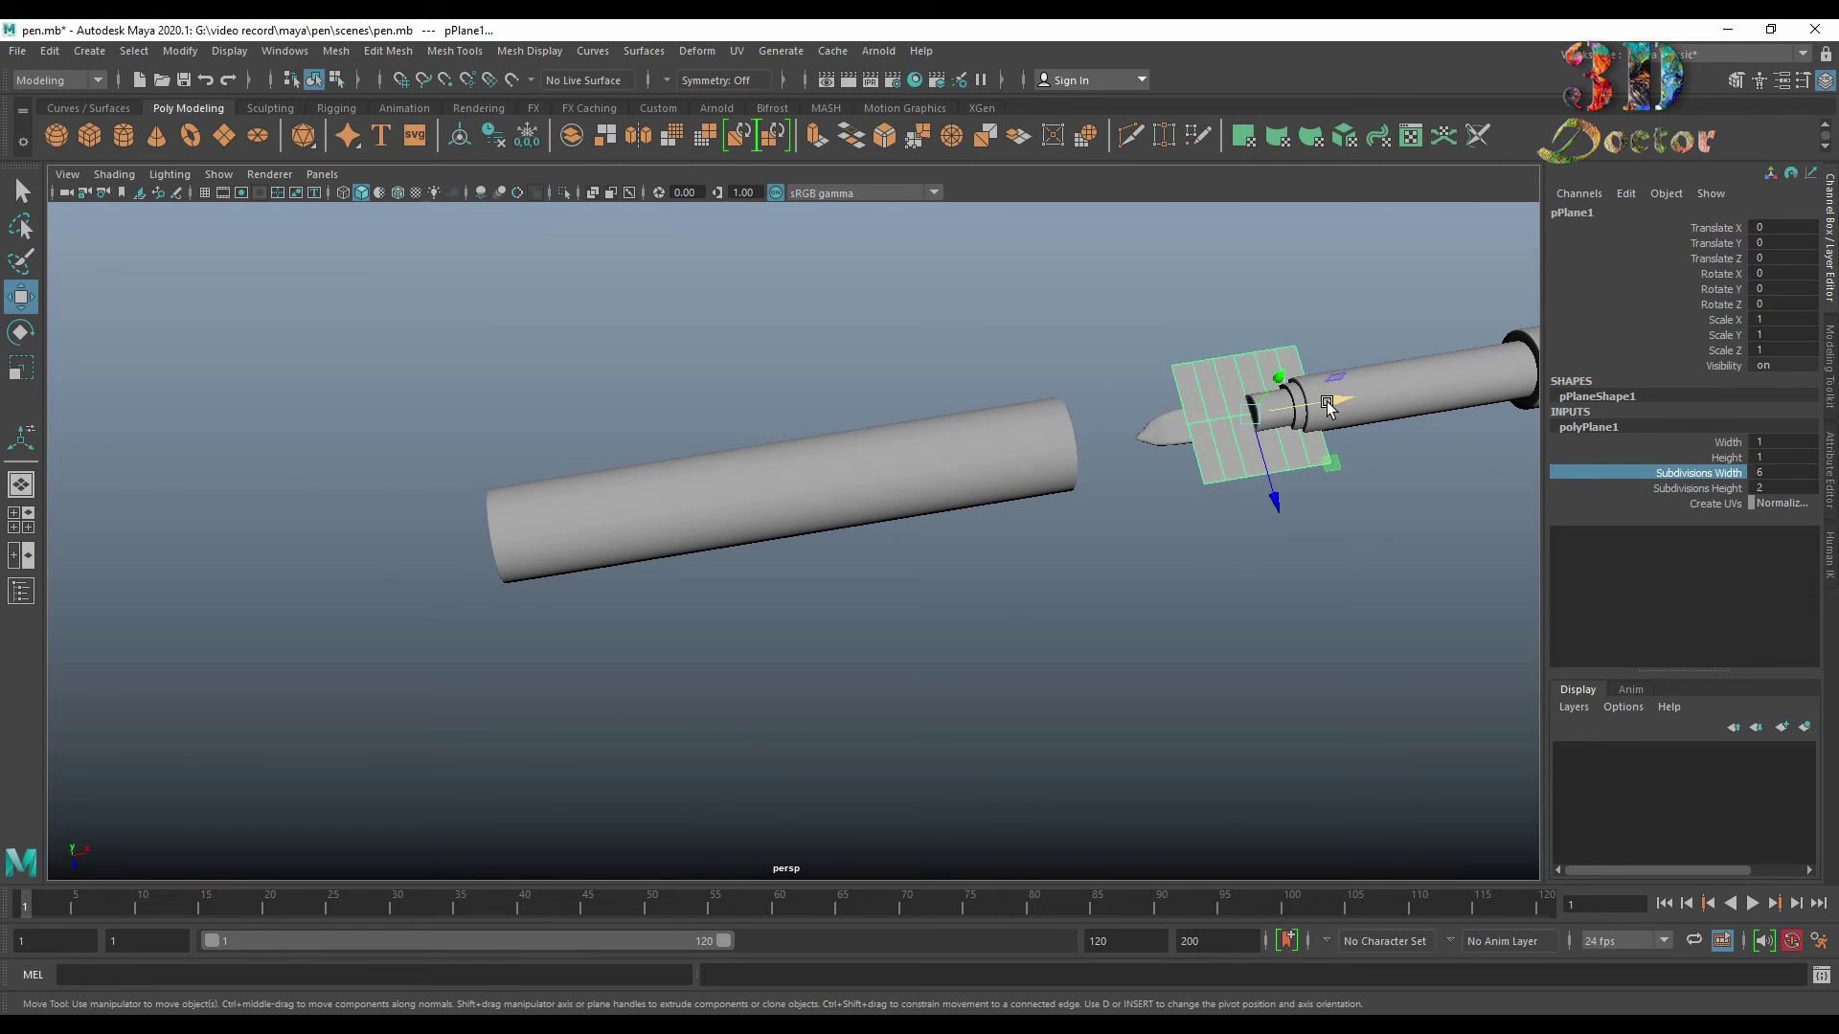
mouse_move(1331, 407)
left_mouse_down()
mouse_move(847, 469)
mouse_move(1082, 478)
left_mouse_up()
key("r")
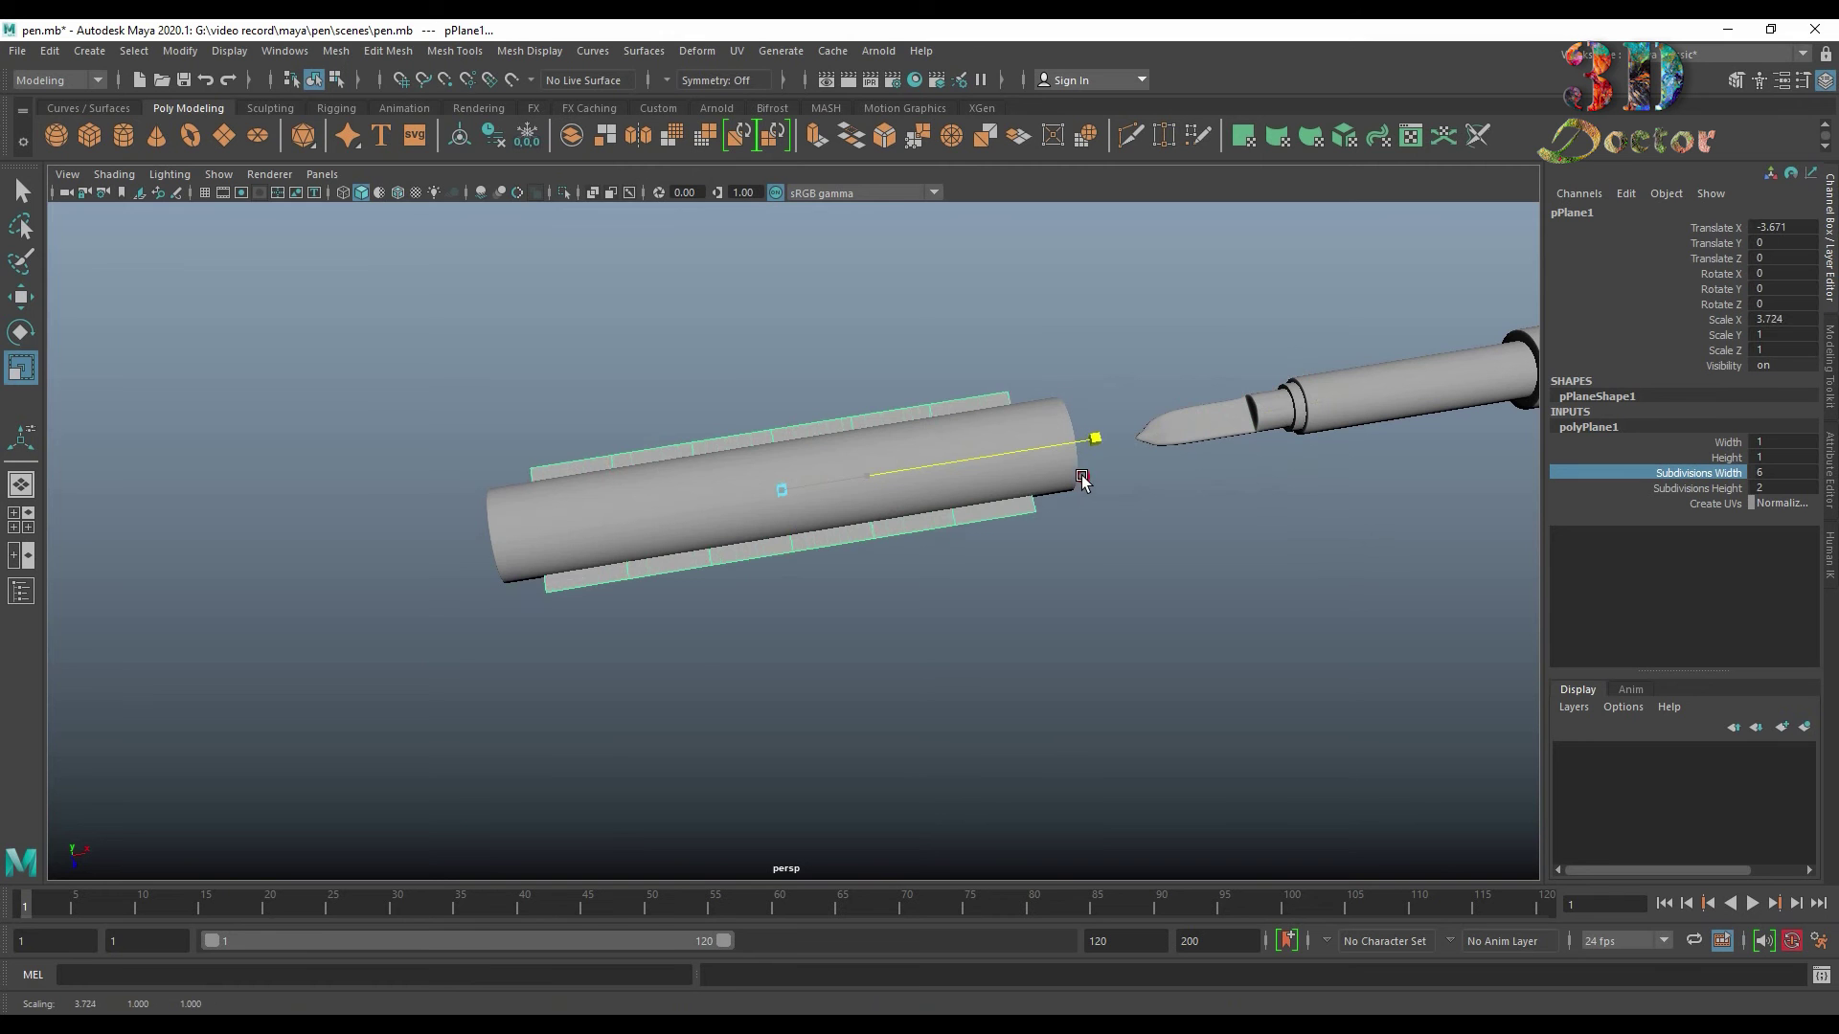
mouse_move(800, 555)
left_mouse_down()
mouse_move(788, 538)
mouse_move(812, 670)
left_mouse_up()
key("w")
key("e")
Step: Set the plane's Rotate X to 90 so it stands upright along the cap
left_click(1800, 285)
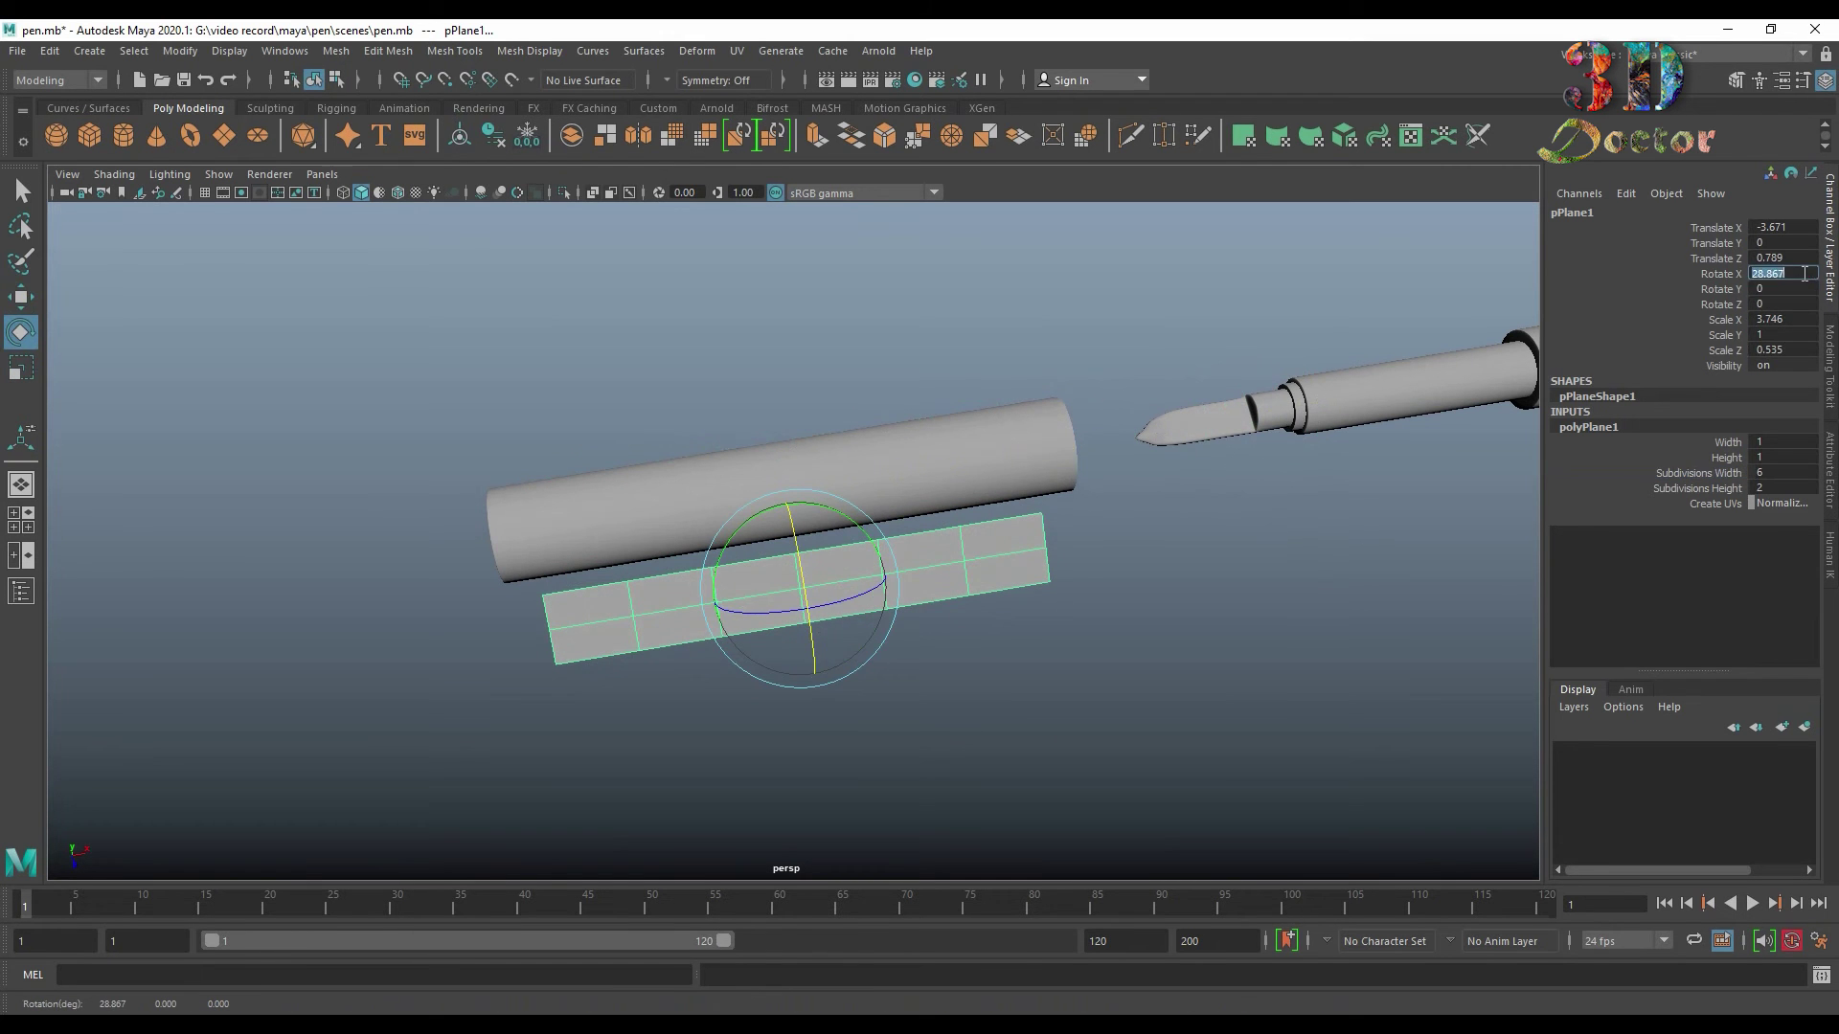
type("0")
key("Return")
left_click(903, 681)
left_click_drag(903, 681, 903, 590, "alt")
left_click(779, 474)
mouse_move(779, 474)
left_mouse_down("alt")
mouse_move(719, 469)
mouse_move(752, 567)
mouse_move(853, 578)
mouse_move(896, 512)
mouse_move(874, 517)
left_mouse_up("alt")
key("r")
key("w")
middle_click_drag(777, 494, 930, 491, "alt")
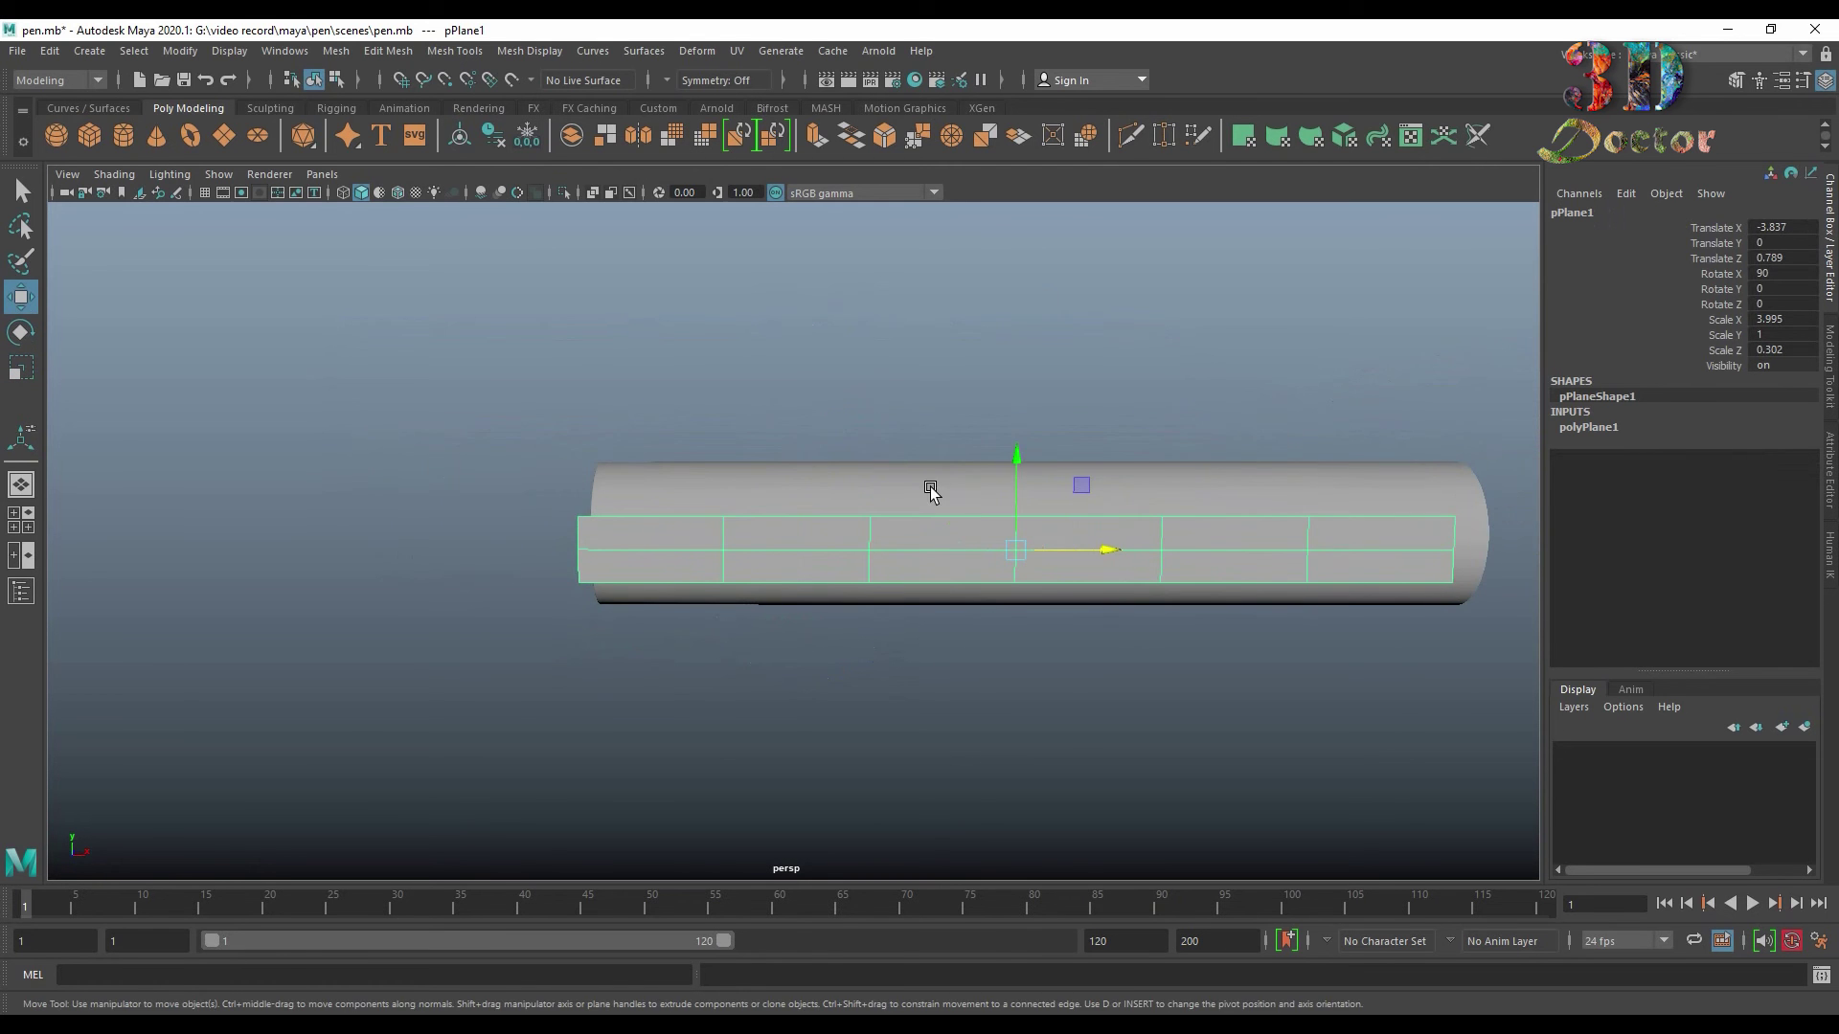
left_click(1131, 137)
Step: Move the strip's left-end vertices to line up with the cap's end
mouse_move(687, 548)
left_mouse_down("alt")
mouse_move(686, 644)
mouse_move(710, 681)
left_mouse_up("alt")
key("q")
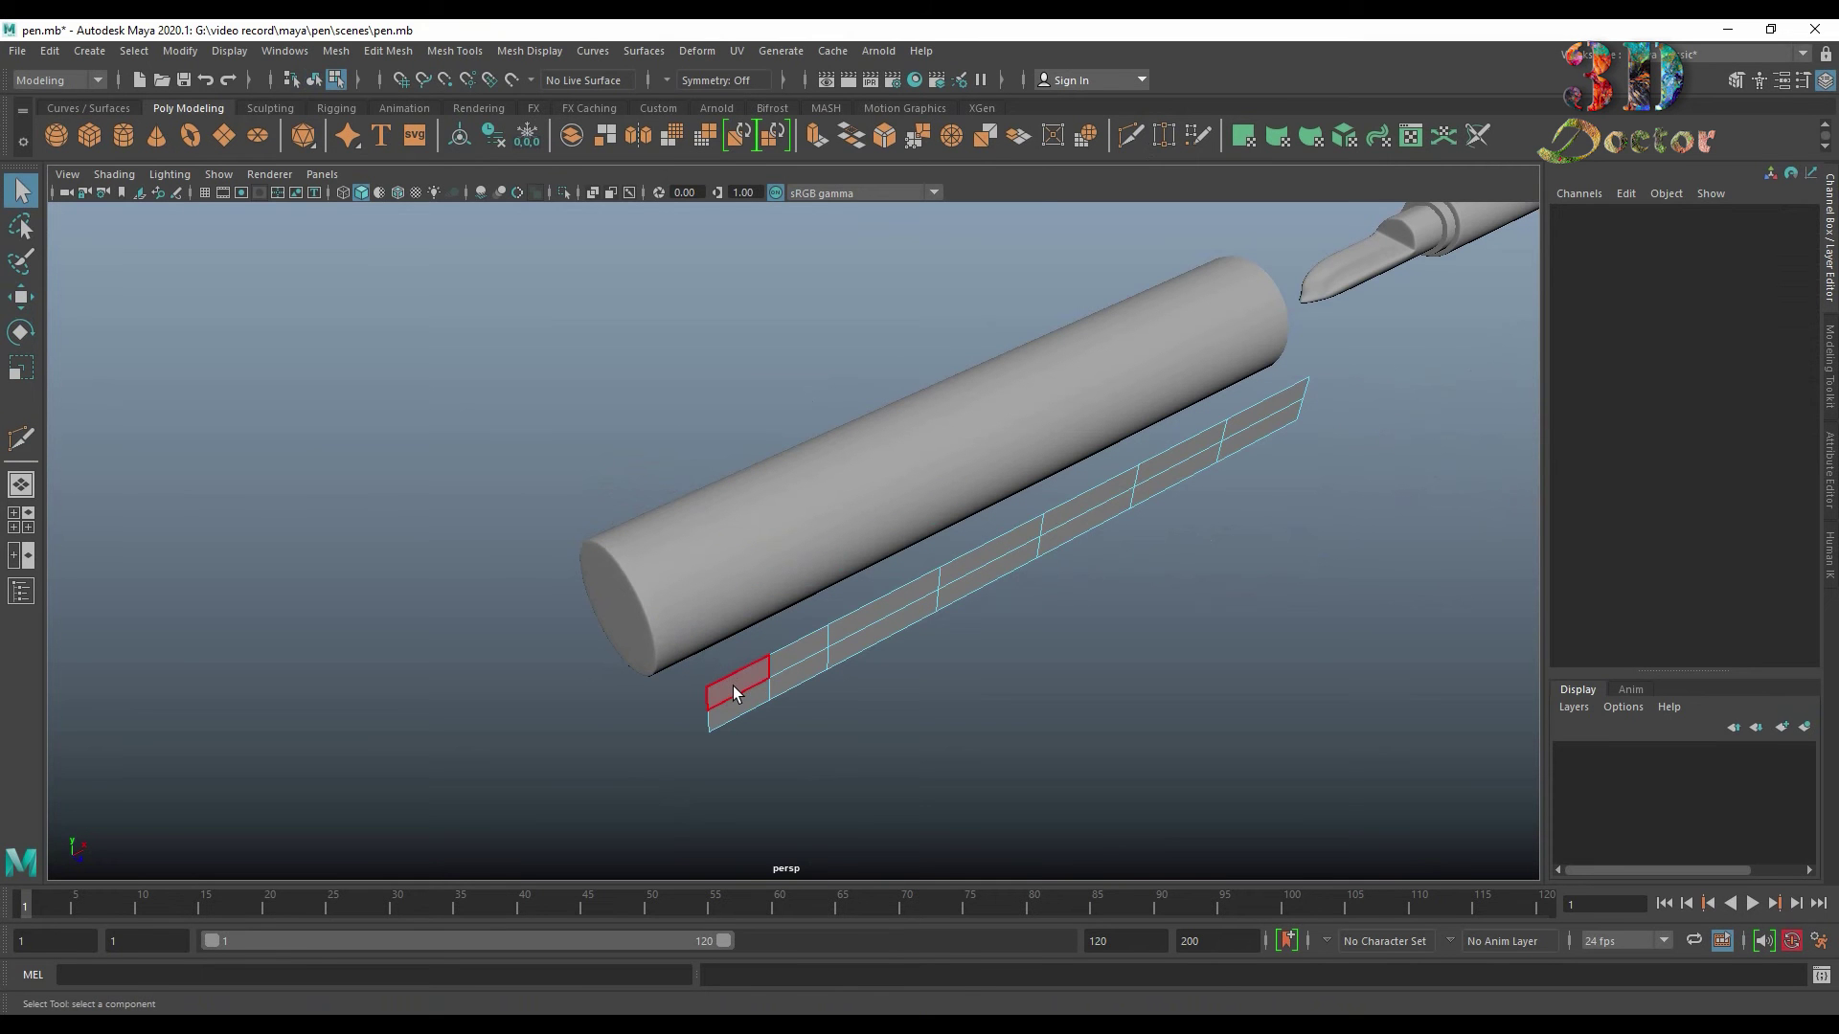
right_click_drag(732, 508, 636, 517)
left_click_drag(659, 653, 733, 772)
key("w")
mouse_move(797, 720)
left_mouse_down()
mouse_move(771, 645)
mouse_move(764, 673)
mouse_move(676, 691)
left_mouse_up()
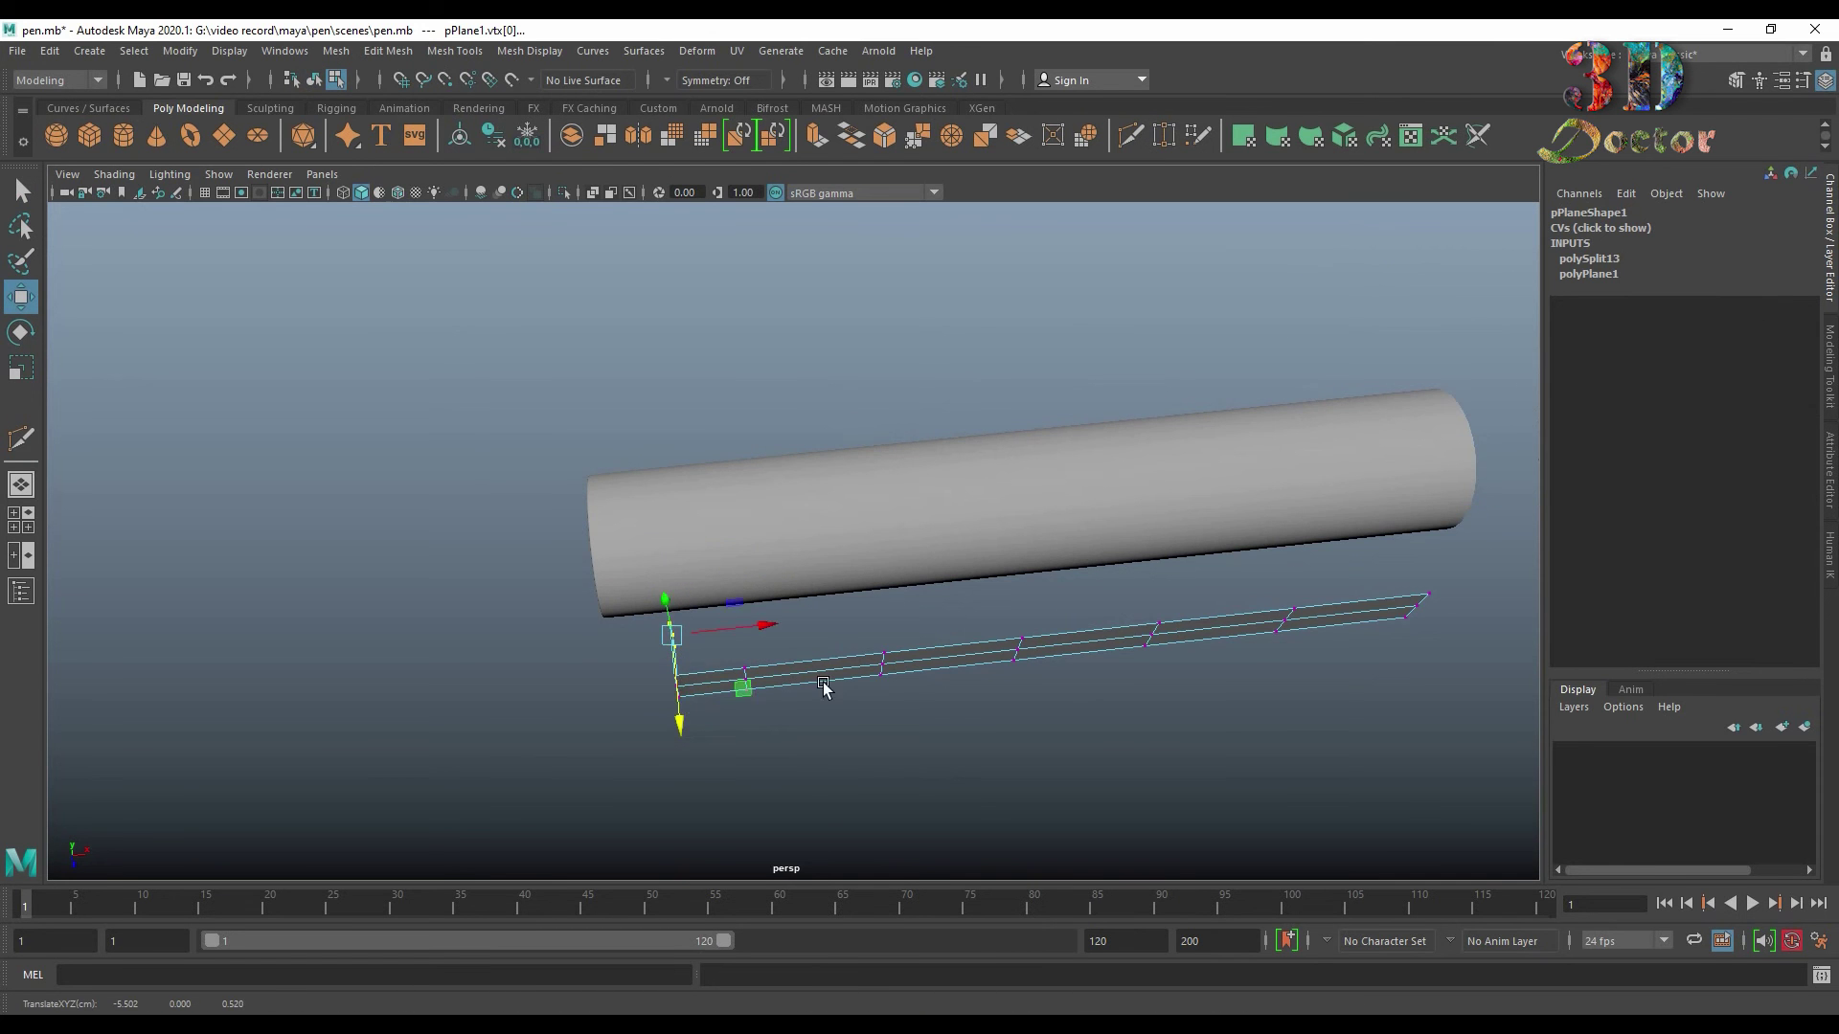
Step: Delete the strip's construction history with Edit > Delete by Type > History
mouse_move(824, 687)
left_mouse_down("alt")
mouse_move(882, 681)
mouse_move(858, 722)
left_mouse_up("alt")
scroll(935, 616, "up", 3)
scroll(881, 628, "up", 3)
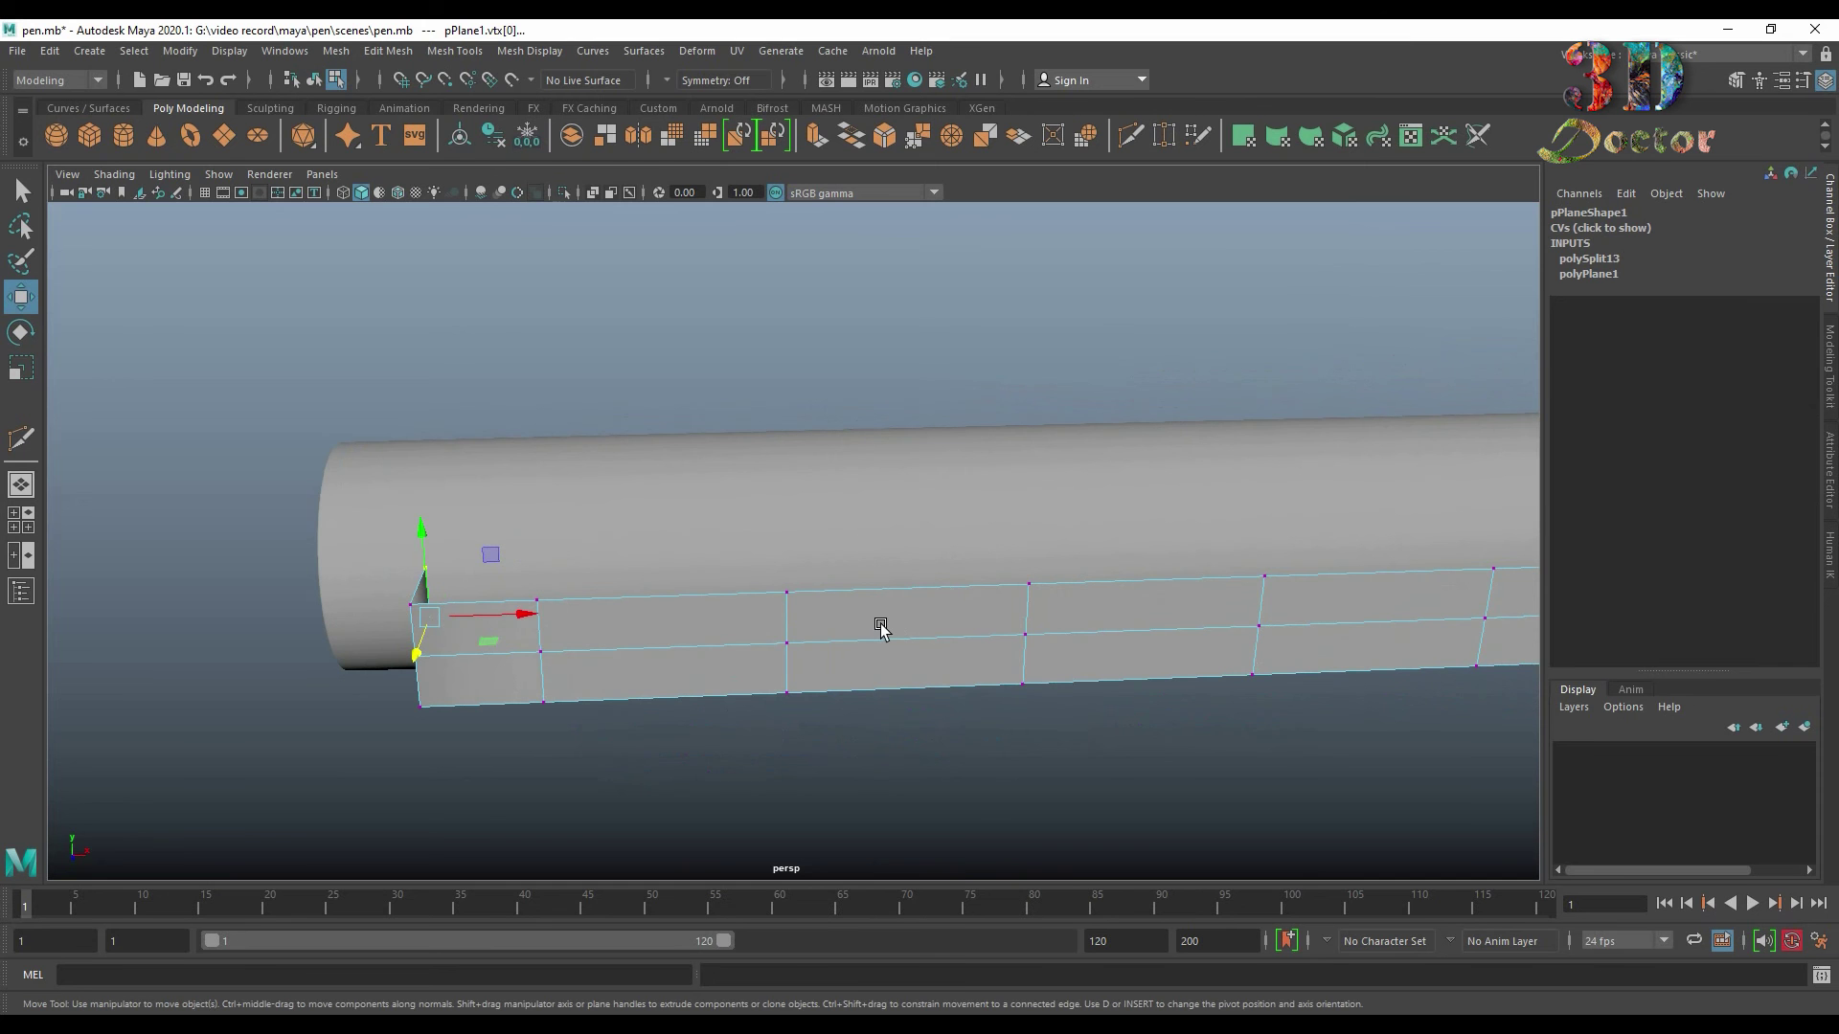
right_click_drag(881, 628, 985, 469)
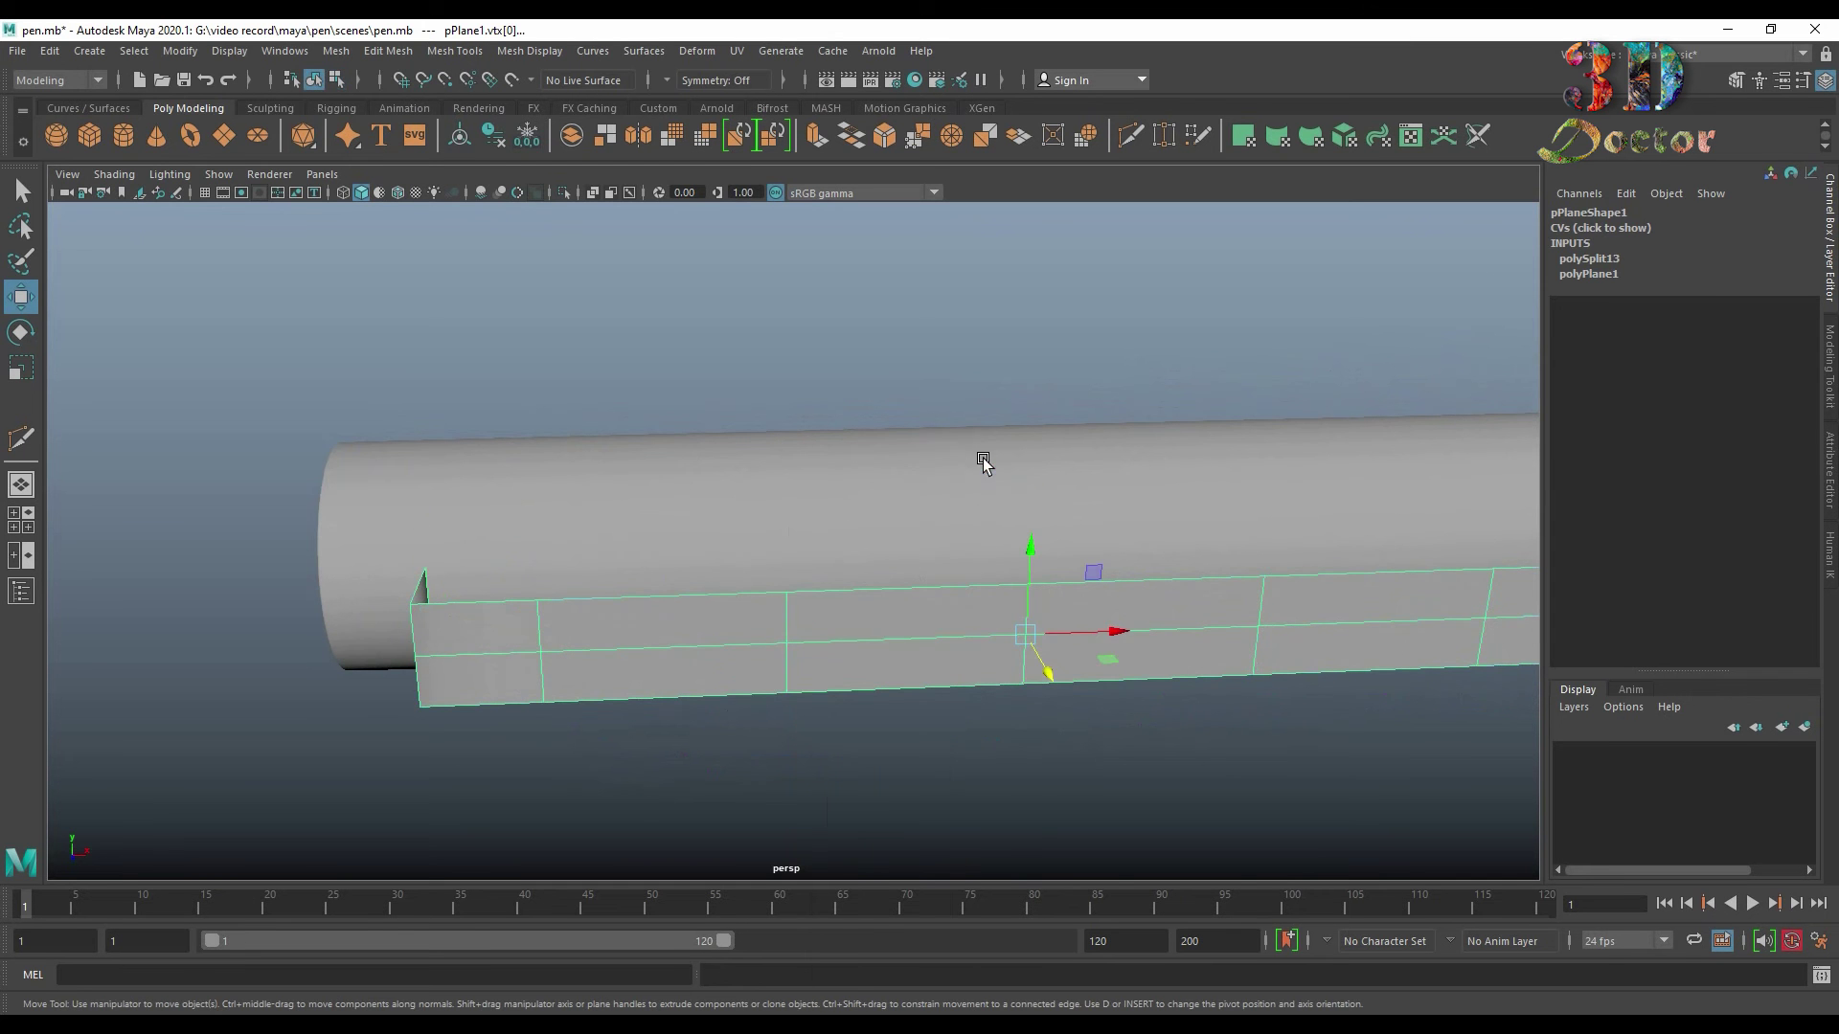
scroll(895, 525, "down", 3)
left_click(49, 51)
mouse_move(105, 276)
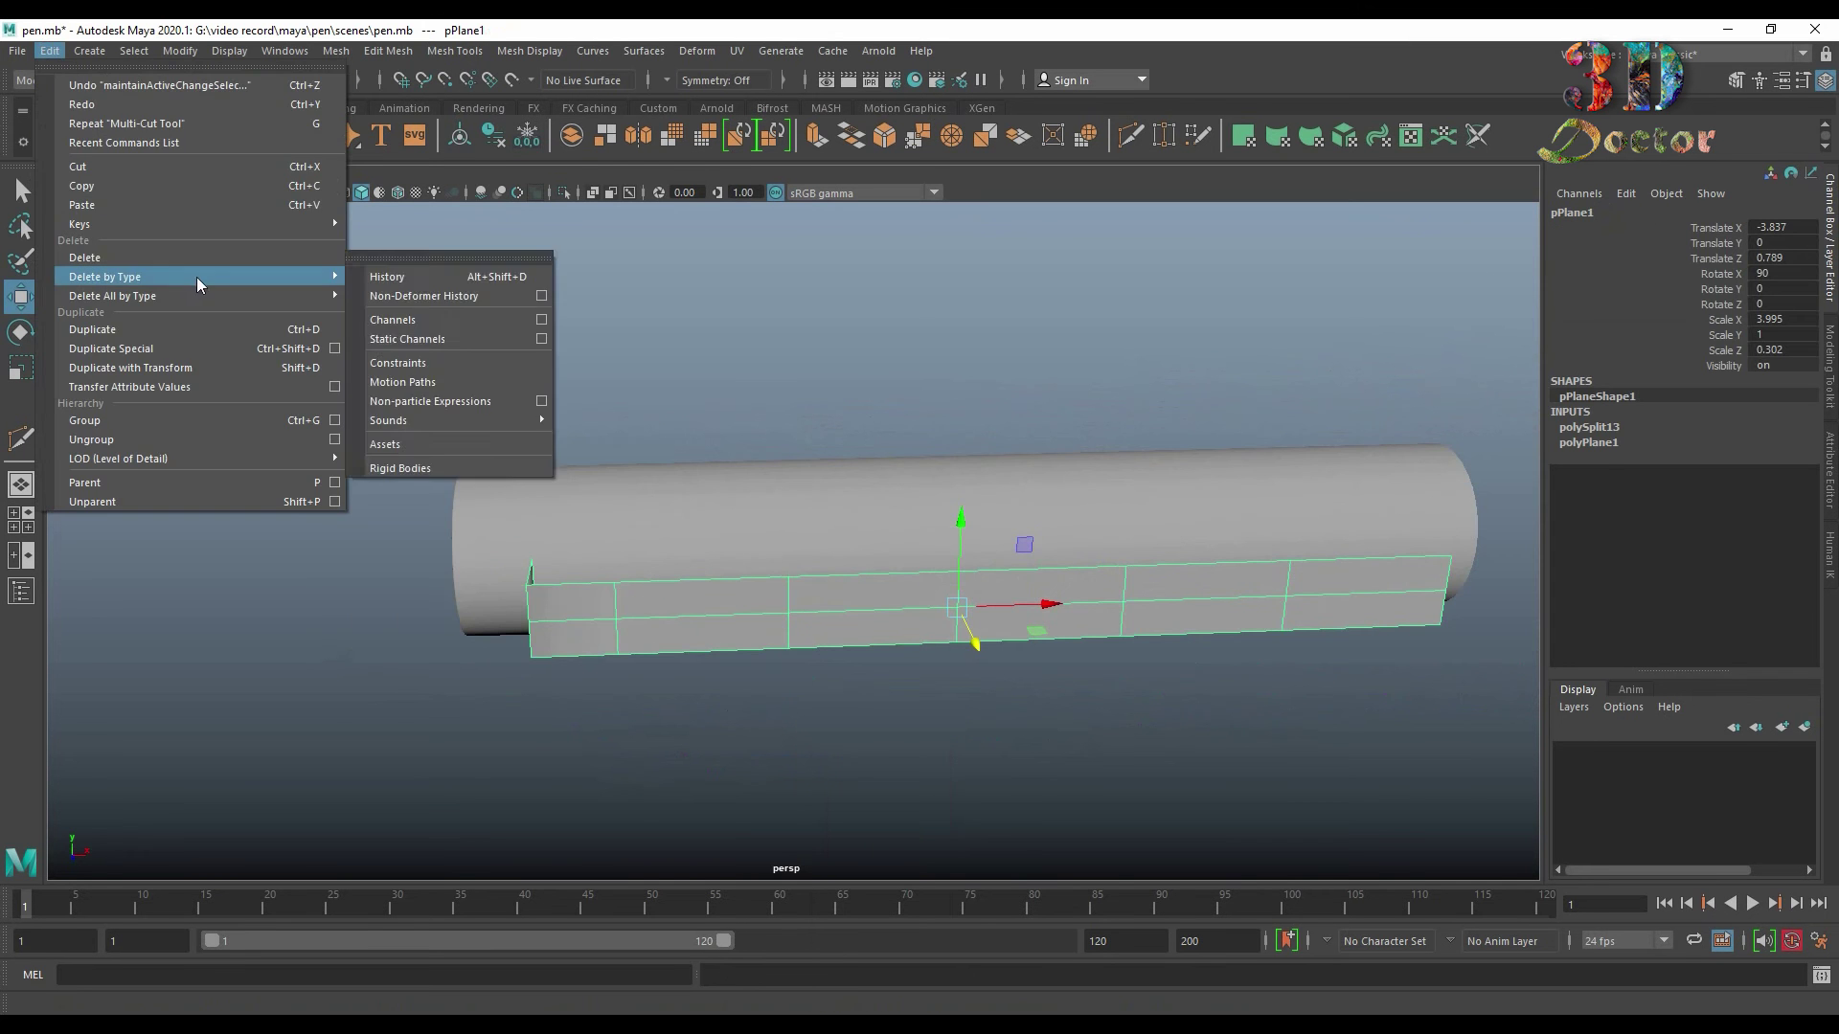
left_click(402, 277)
Step: Select the strip's far-end vertices and pull them inward to start the tip
left_click_drag(936, 661, 769, 605, "alt")
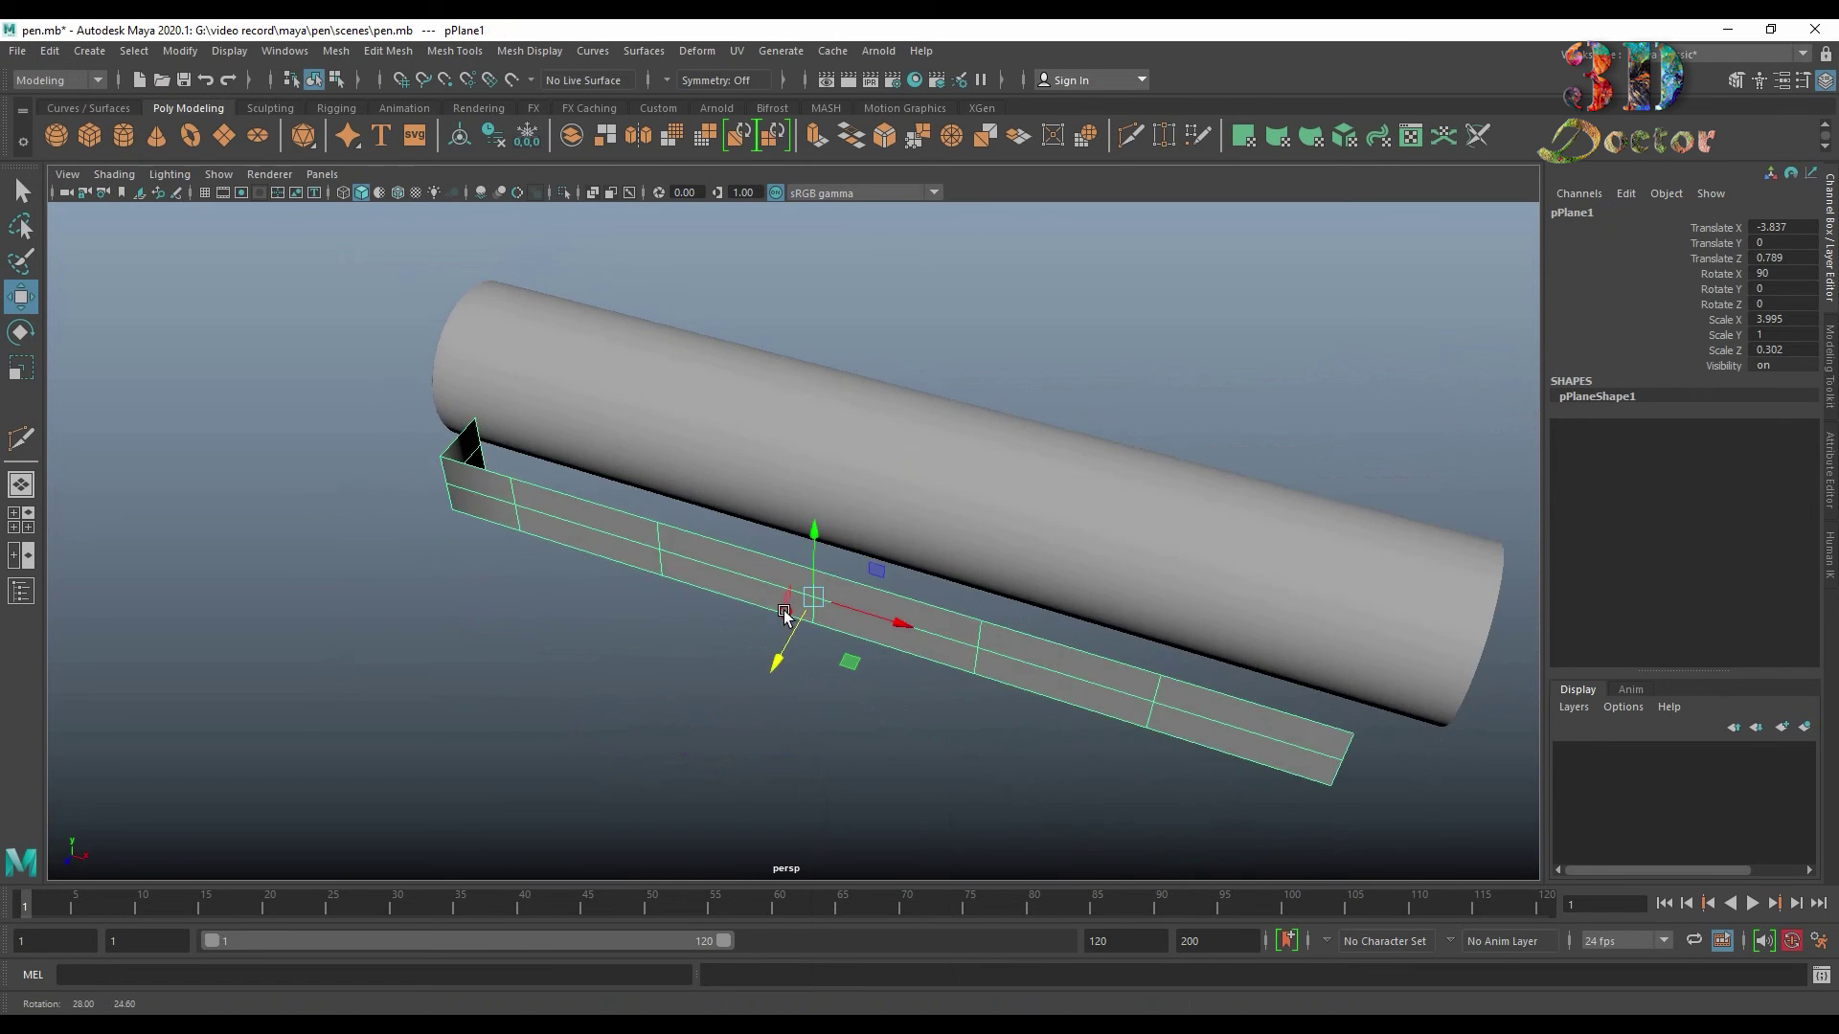
mouse_move(1094, 720)
left_mouse_down("alt")
mouse_move(1137, 694)
mouse_move(991, 599)
left_mouse_up("alt")
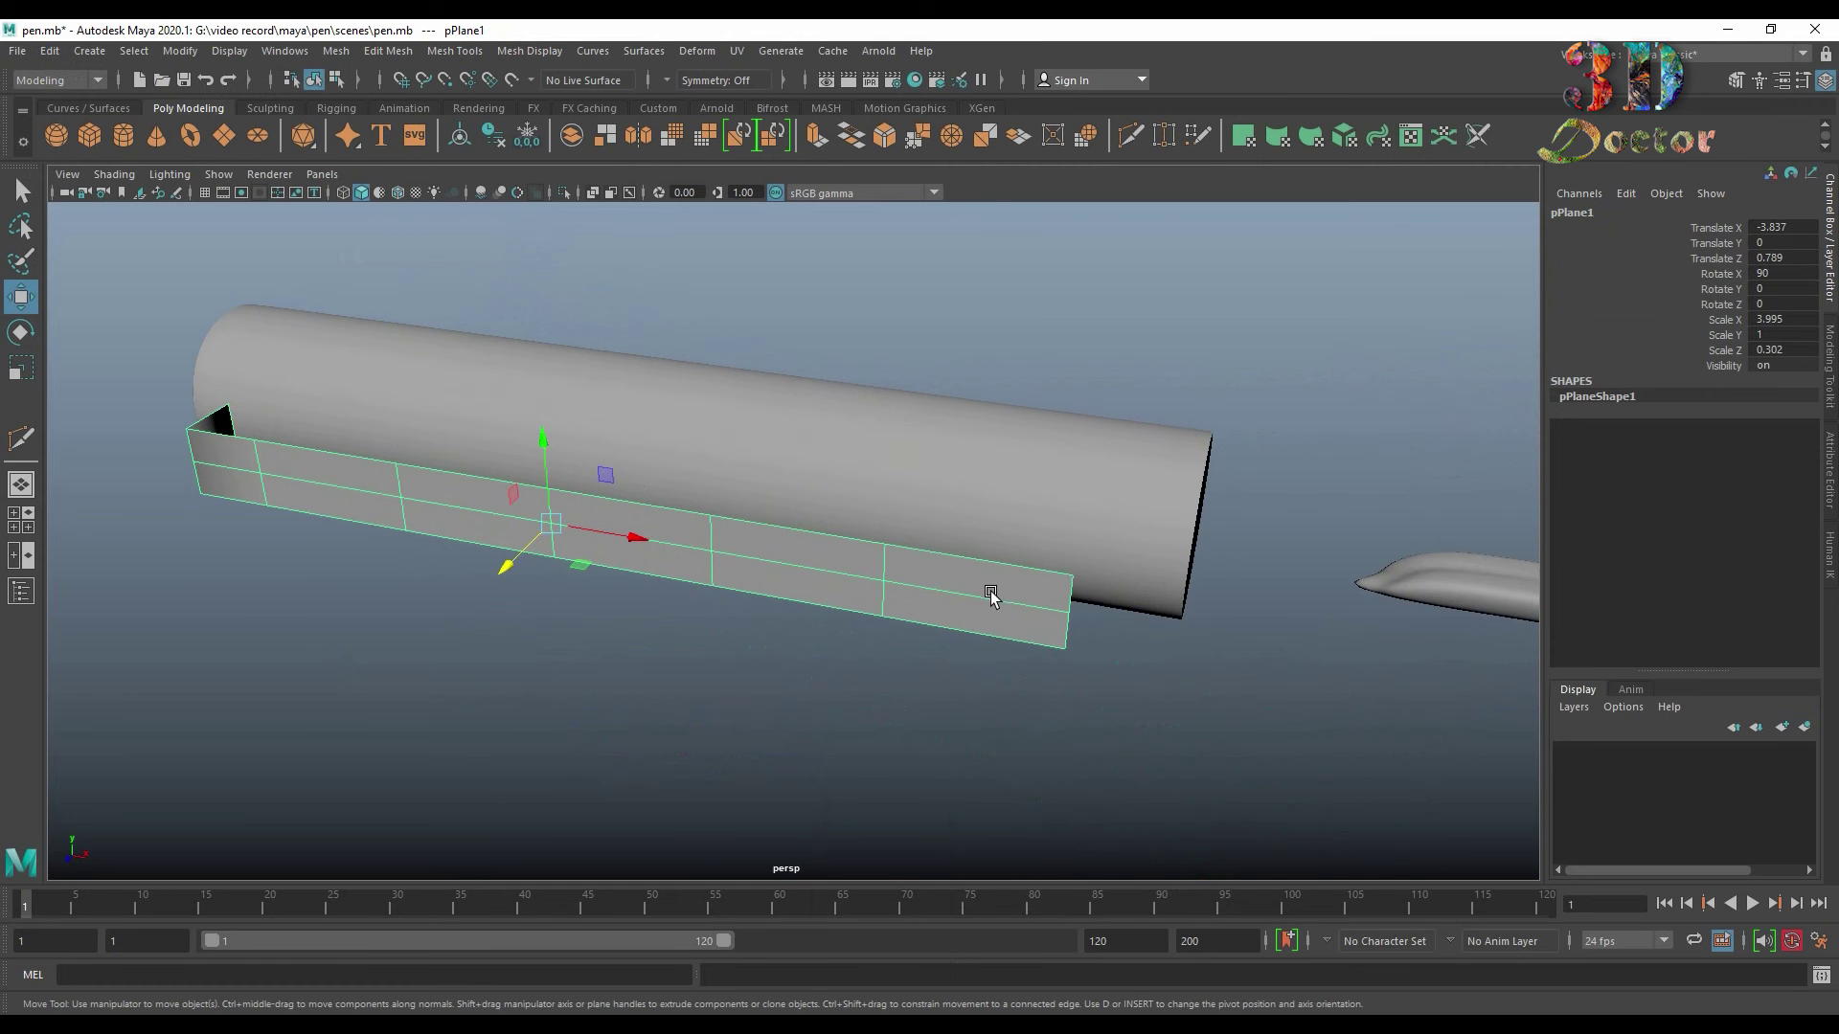
right_click_drag(1051, 581, 1046, 598)
left_click(1065, 580)
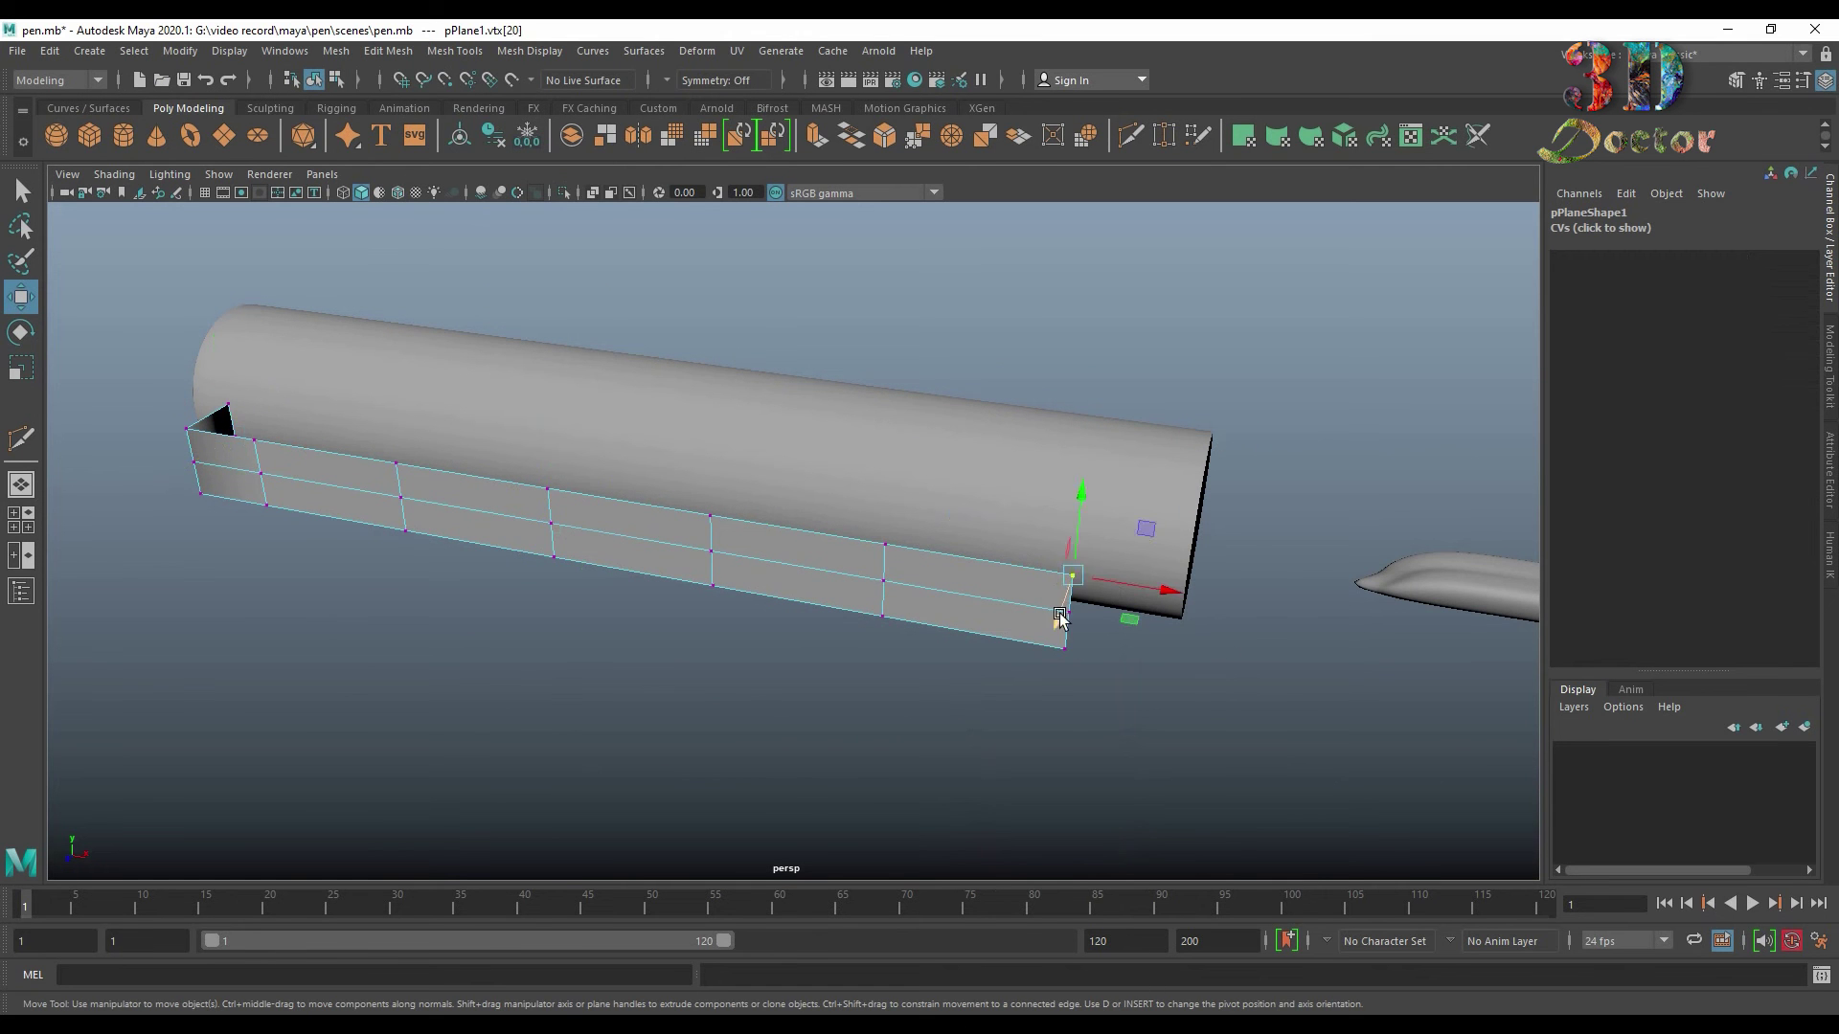
mouse_move(1084, 565)
left_mouse_down()
mouse_move(1058, 677)
mouse_move(1071, 654)
mouse_move(1185, 636)
left_mouse_up()
key("r")
scroll(1071, 654, "up", 3)
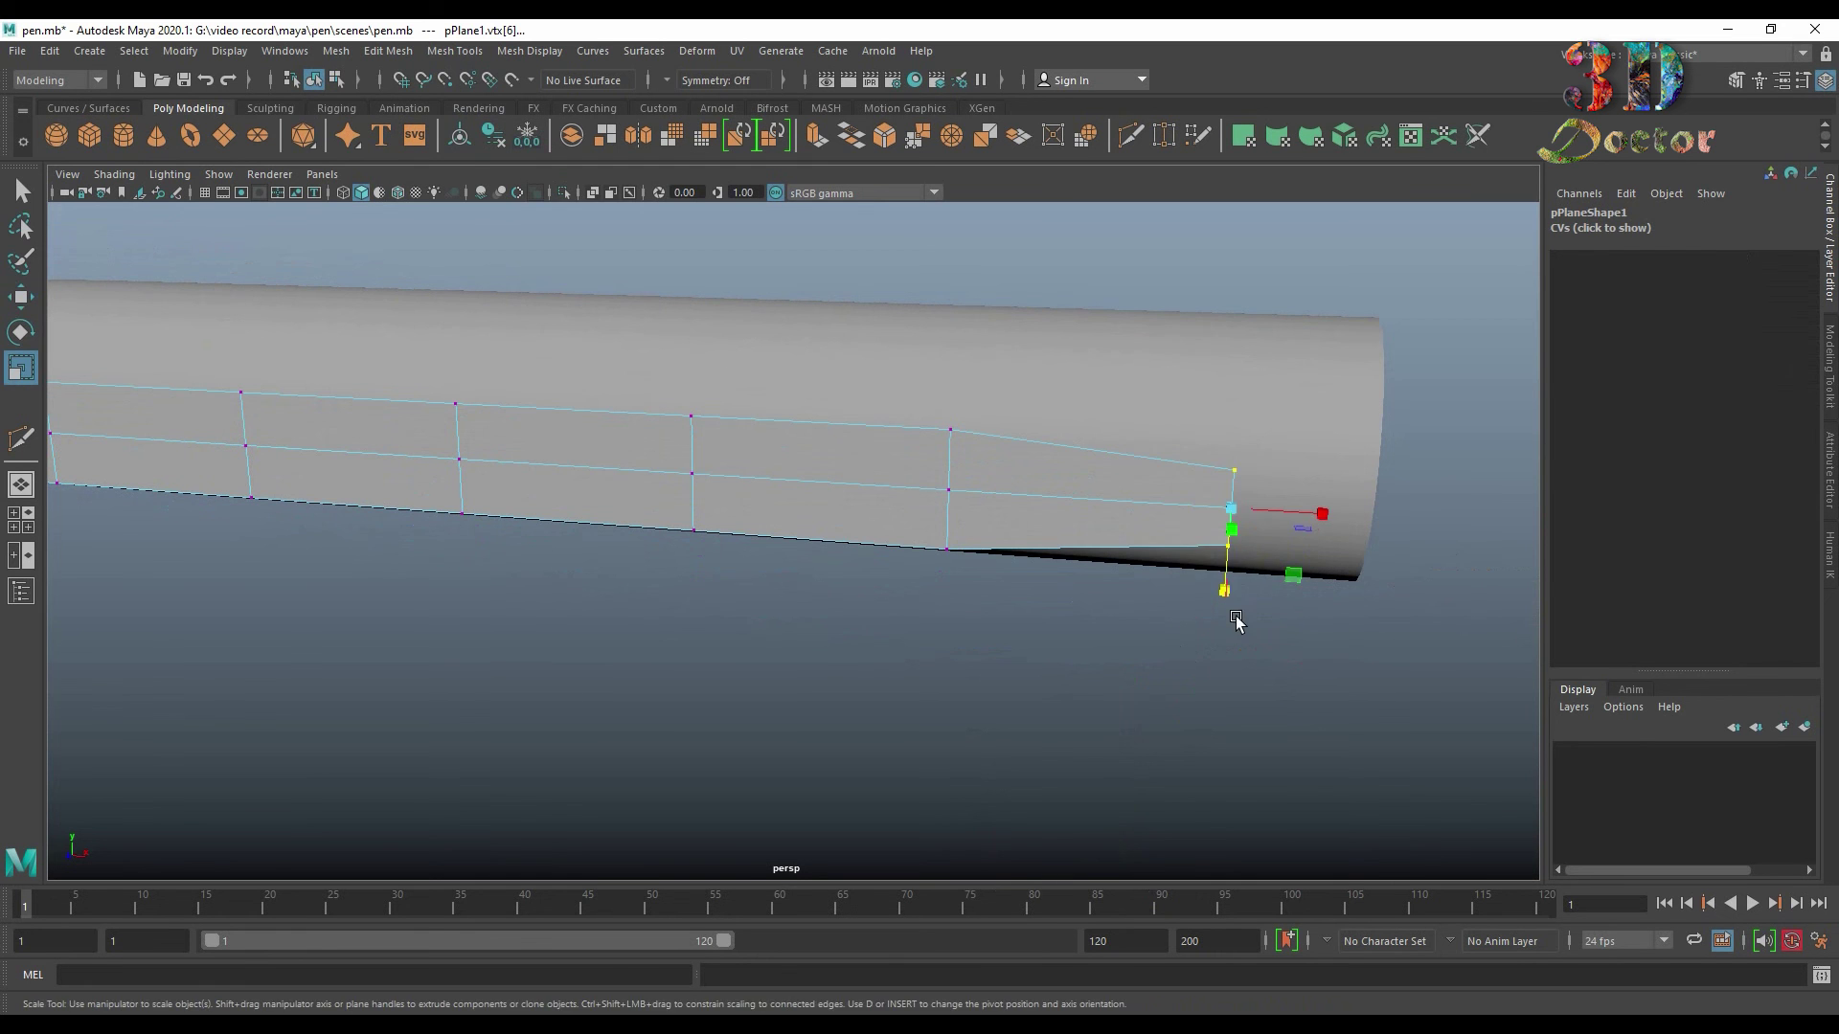
key("e")
key("w")
left_click_drag(1301, 525, 1307, 517)
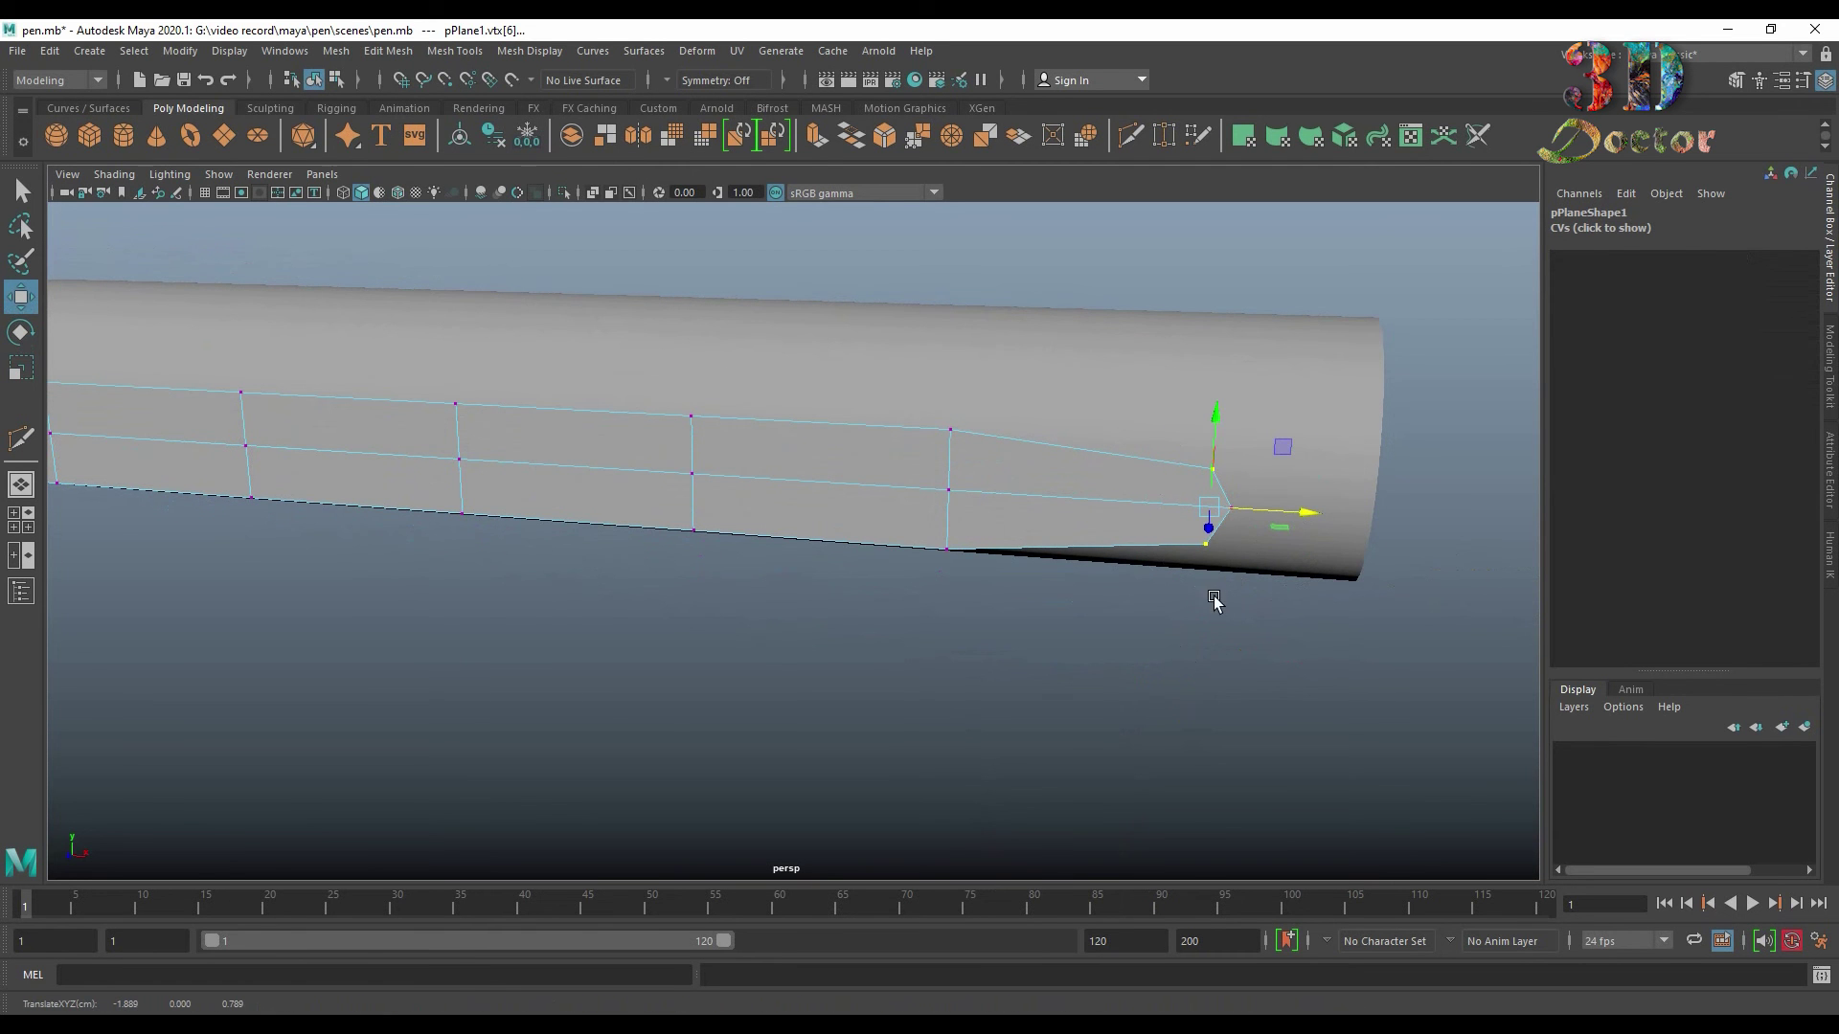
Step: Scale down the vertices where the taper begins, narrowing the strip to a point
left_click(948, 490)
key("r")
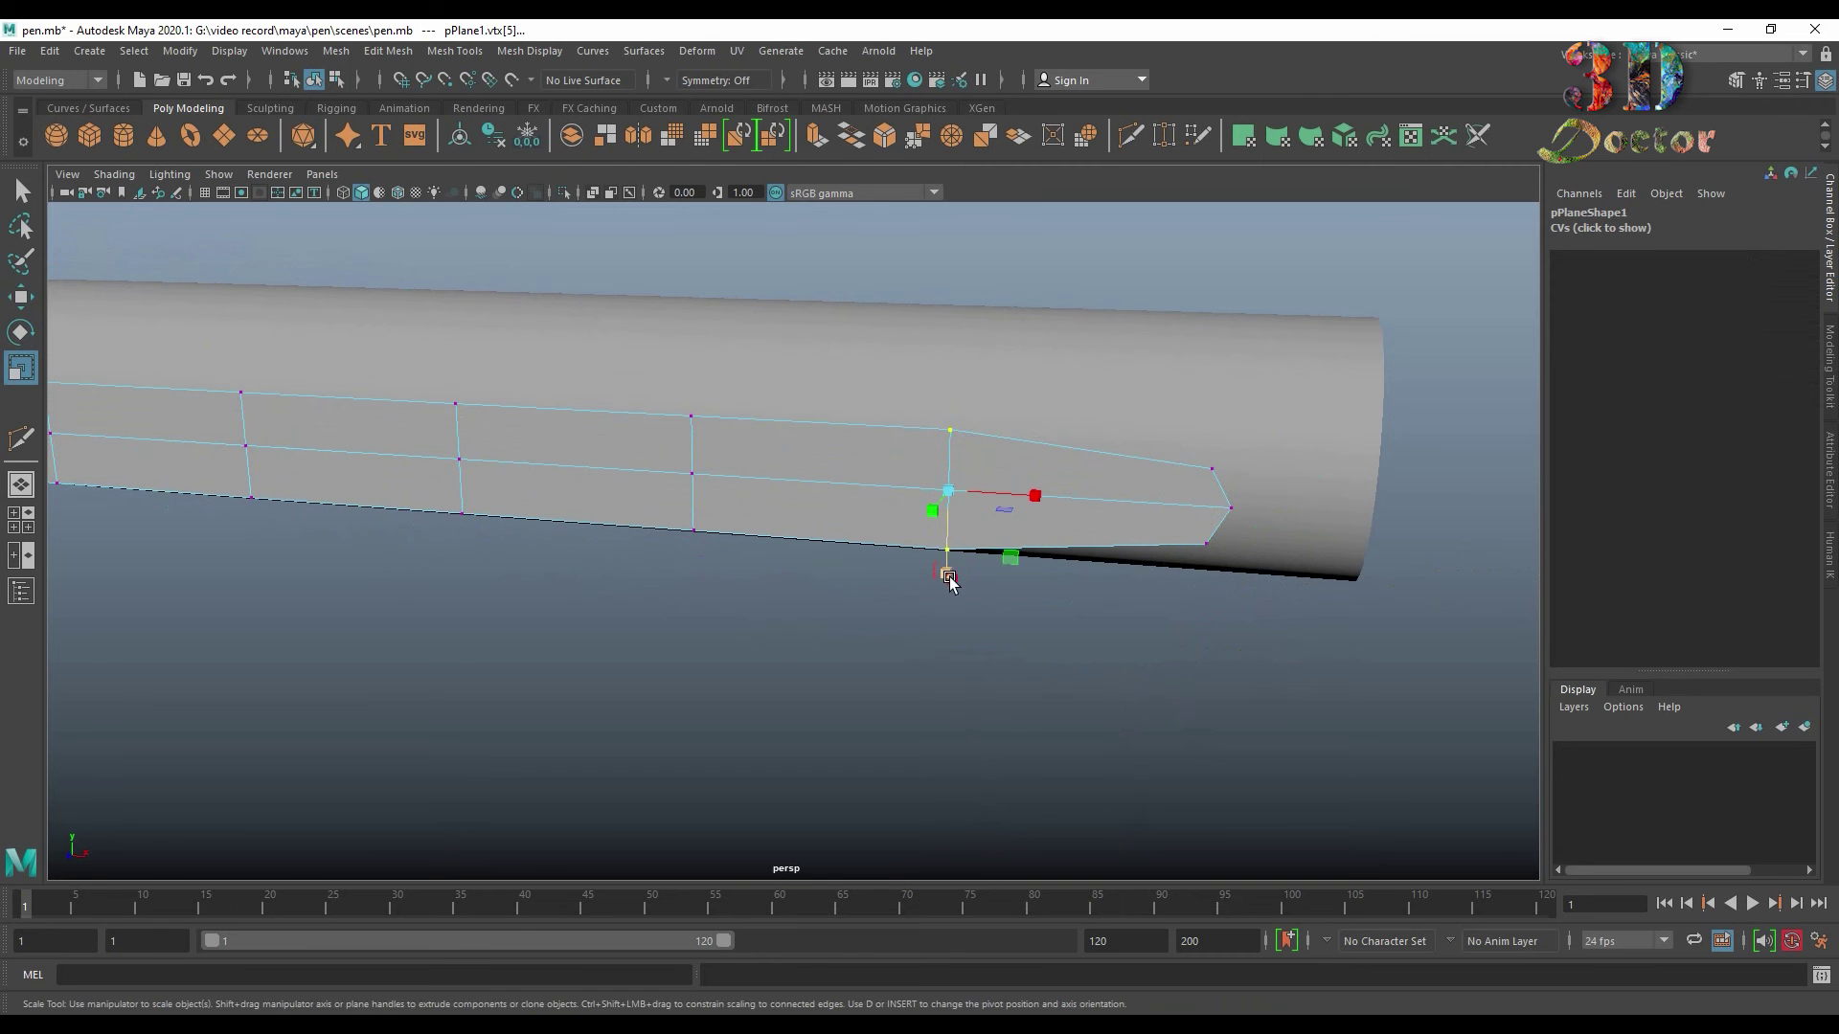
left_click_drag(948, 575, 952, 566)
right_click_drag(1042, 467, 1232, 382)
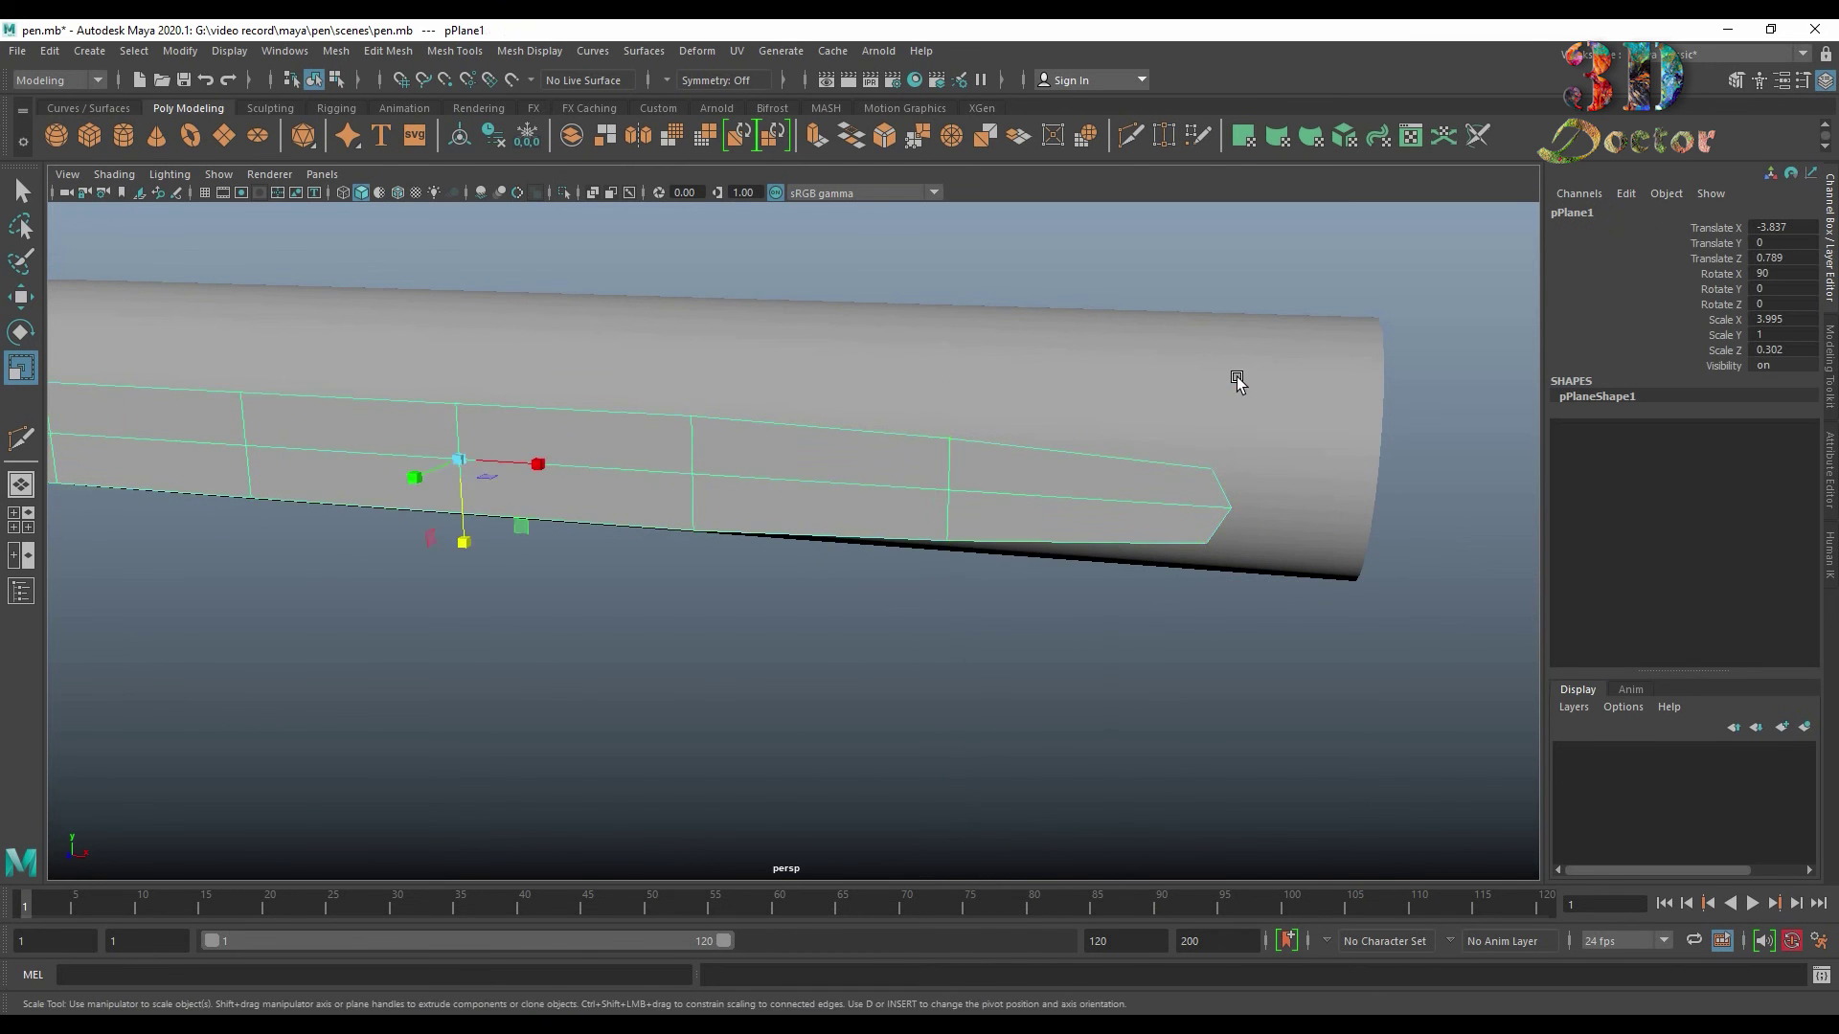
mouse_move(1232, 382)
left_mouse_down("alt")
mouse_move(891, 496)
mouse_move(698, 603)
mouse_move(667, 539)
left_mouse_up("alt")
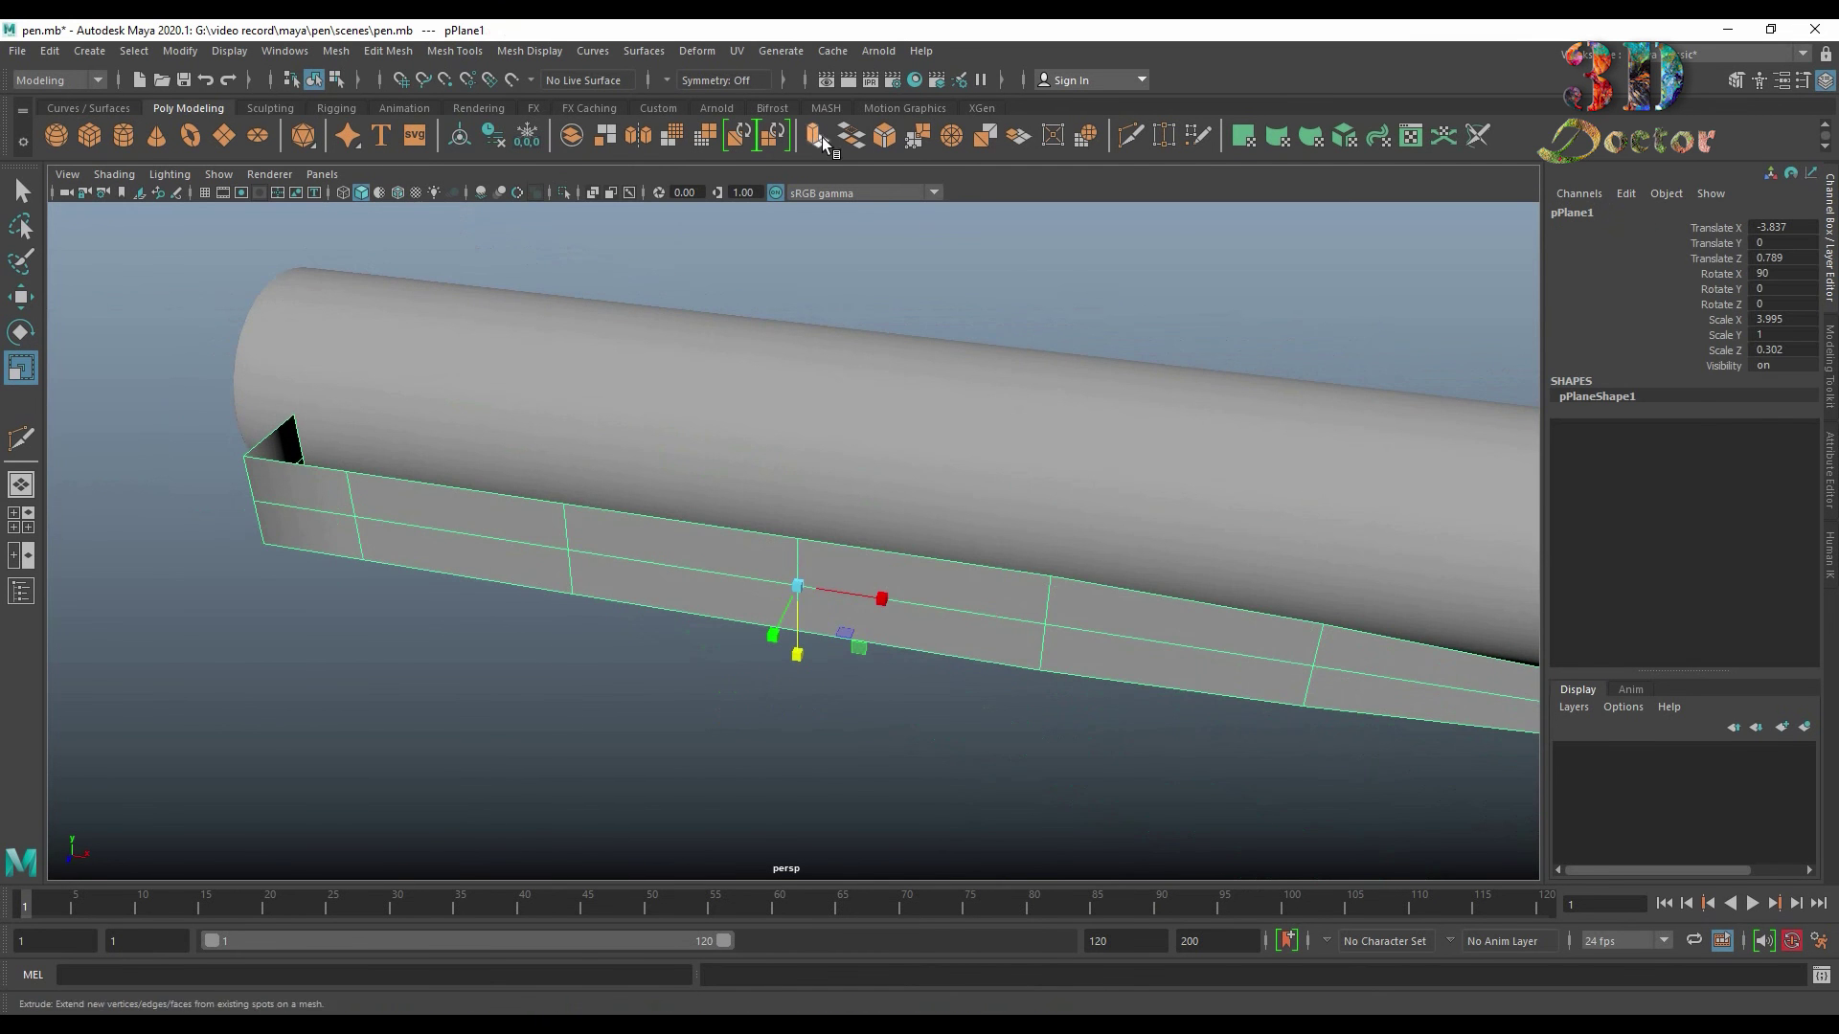
Step: Extrude the strip with Ctrl+E and give it an initial thickness of 0.02
key("ctrl+e")
left_click_drag(191, 356, 205, 356)
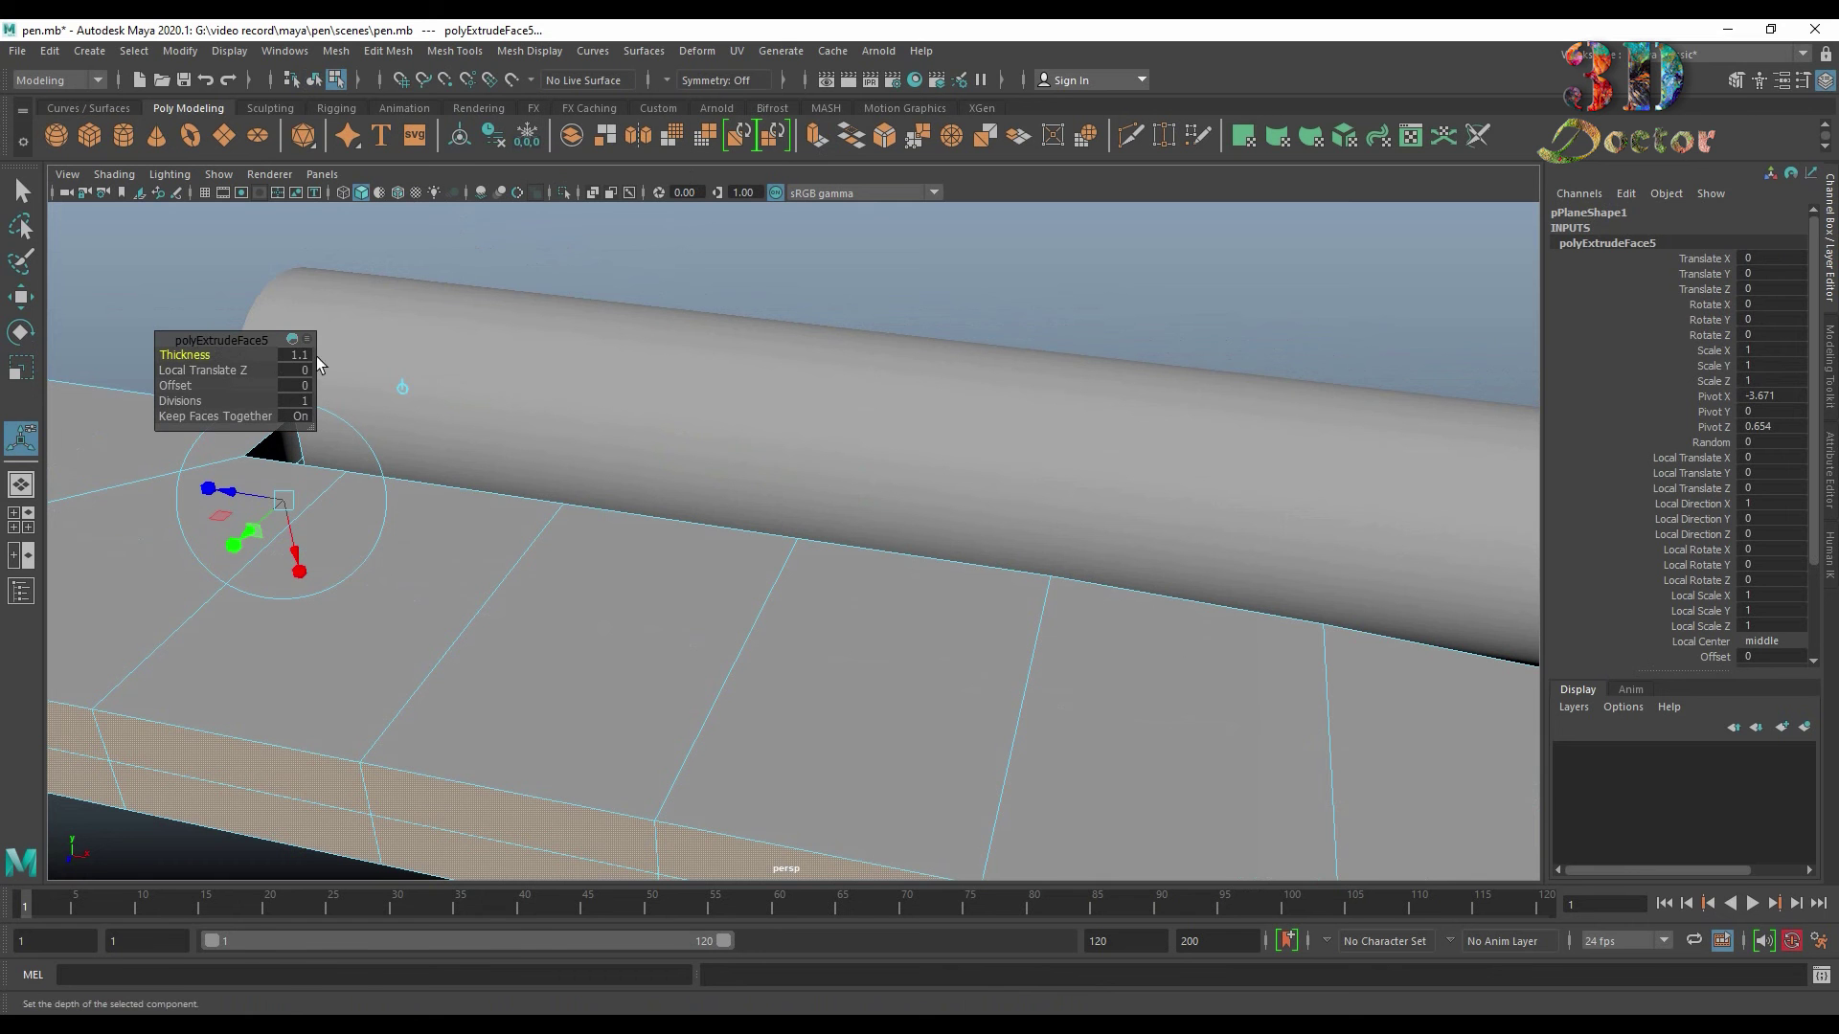
left_click(297, 355)
type("0.02")
key("Return")
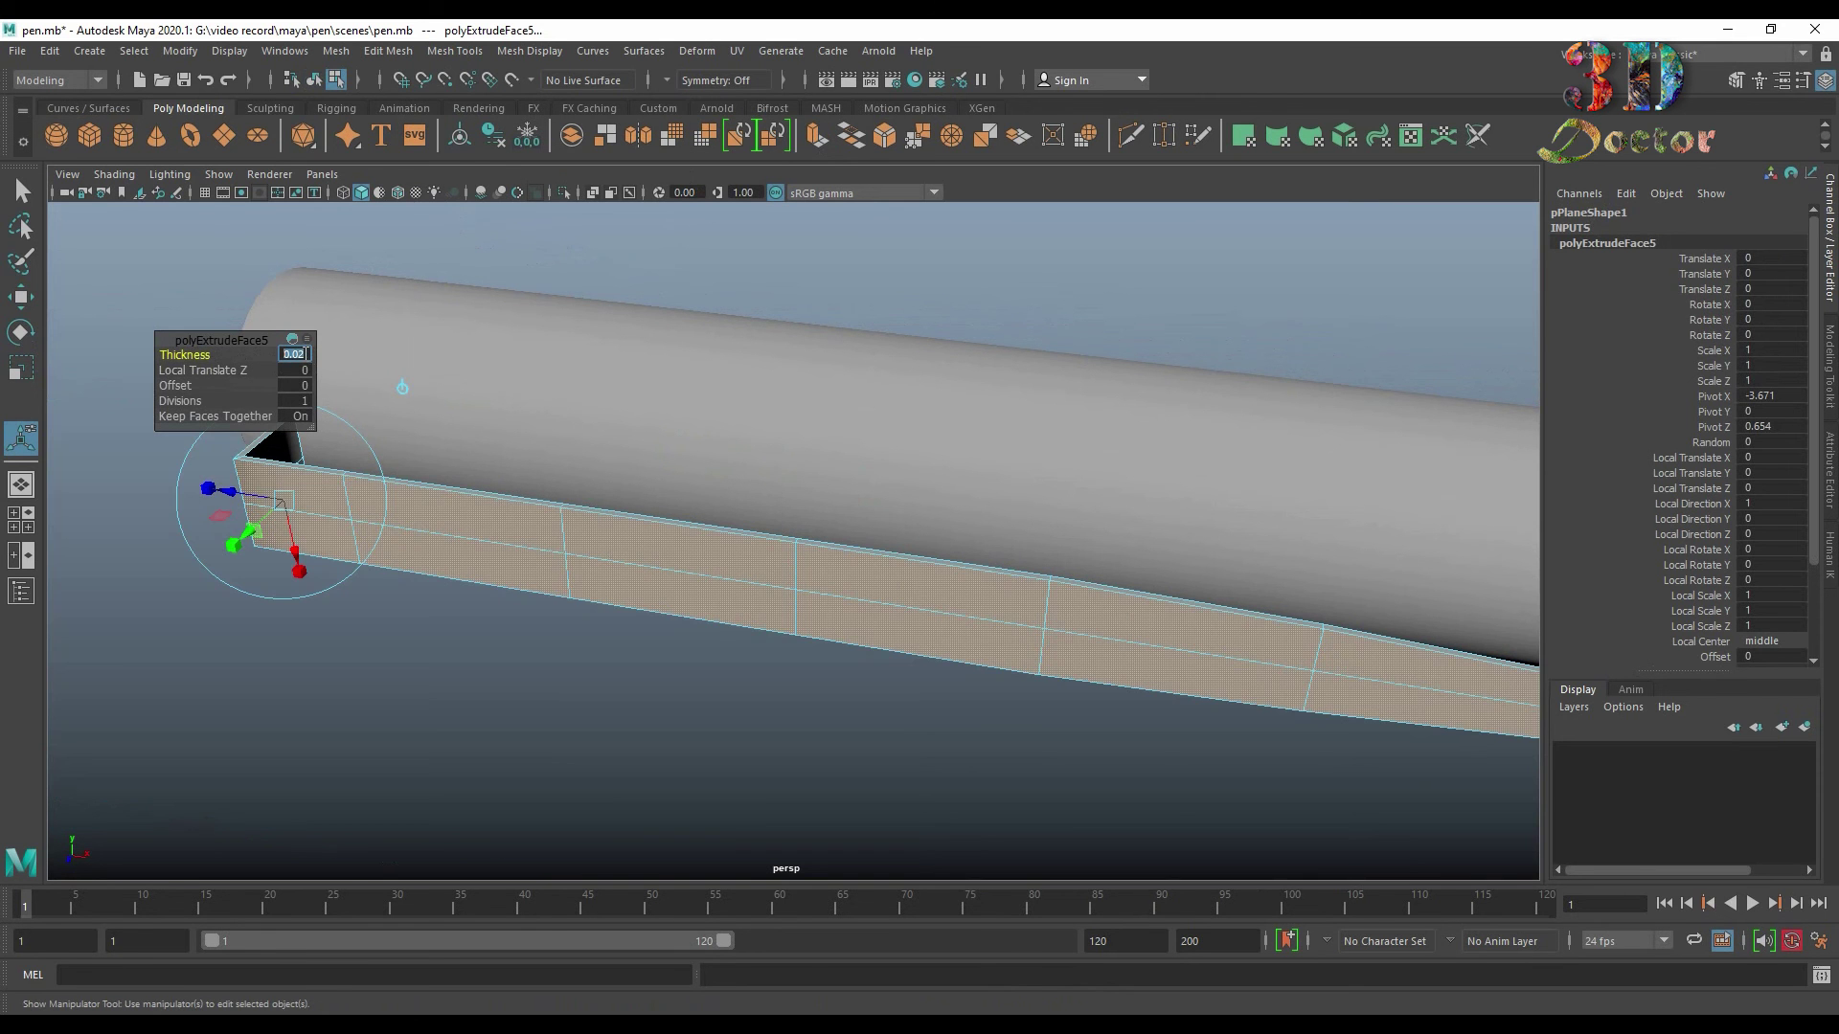
Step: Raise the extrusion thickness to 0.03 and orbit to inspect the solid clip
mouse_move(312, 385)
left_mouse_down("alt")
mouse_move(743, 640)
mouse_move(747, 542)
mouse_move(768, 538)
mouse_move(798, 594)
mouse_move(665, 587)
left_mouse_up("alt")
scroll(517, 536, "up", 5)
mouse_move(370, 492)
left_mouse_down("alt")
mouse_move(345, 399)
mouse_move(292, 359)
left_mouse_up("alt")
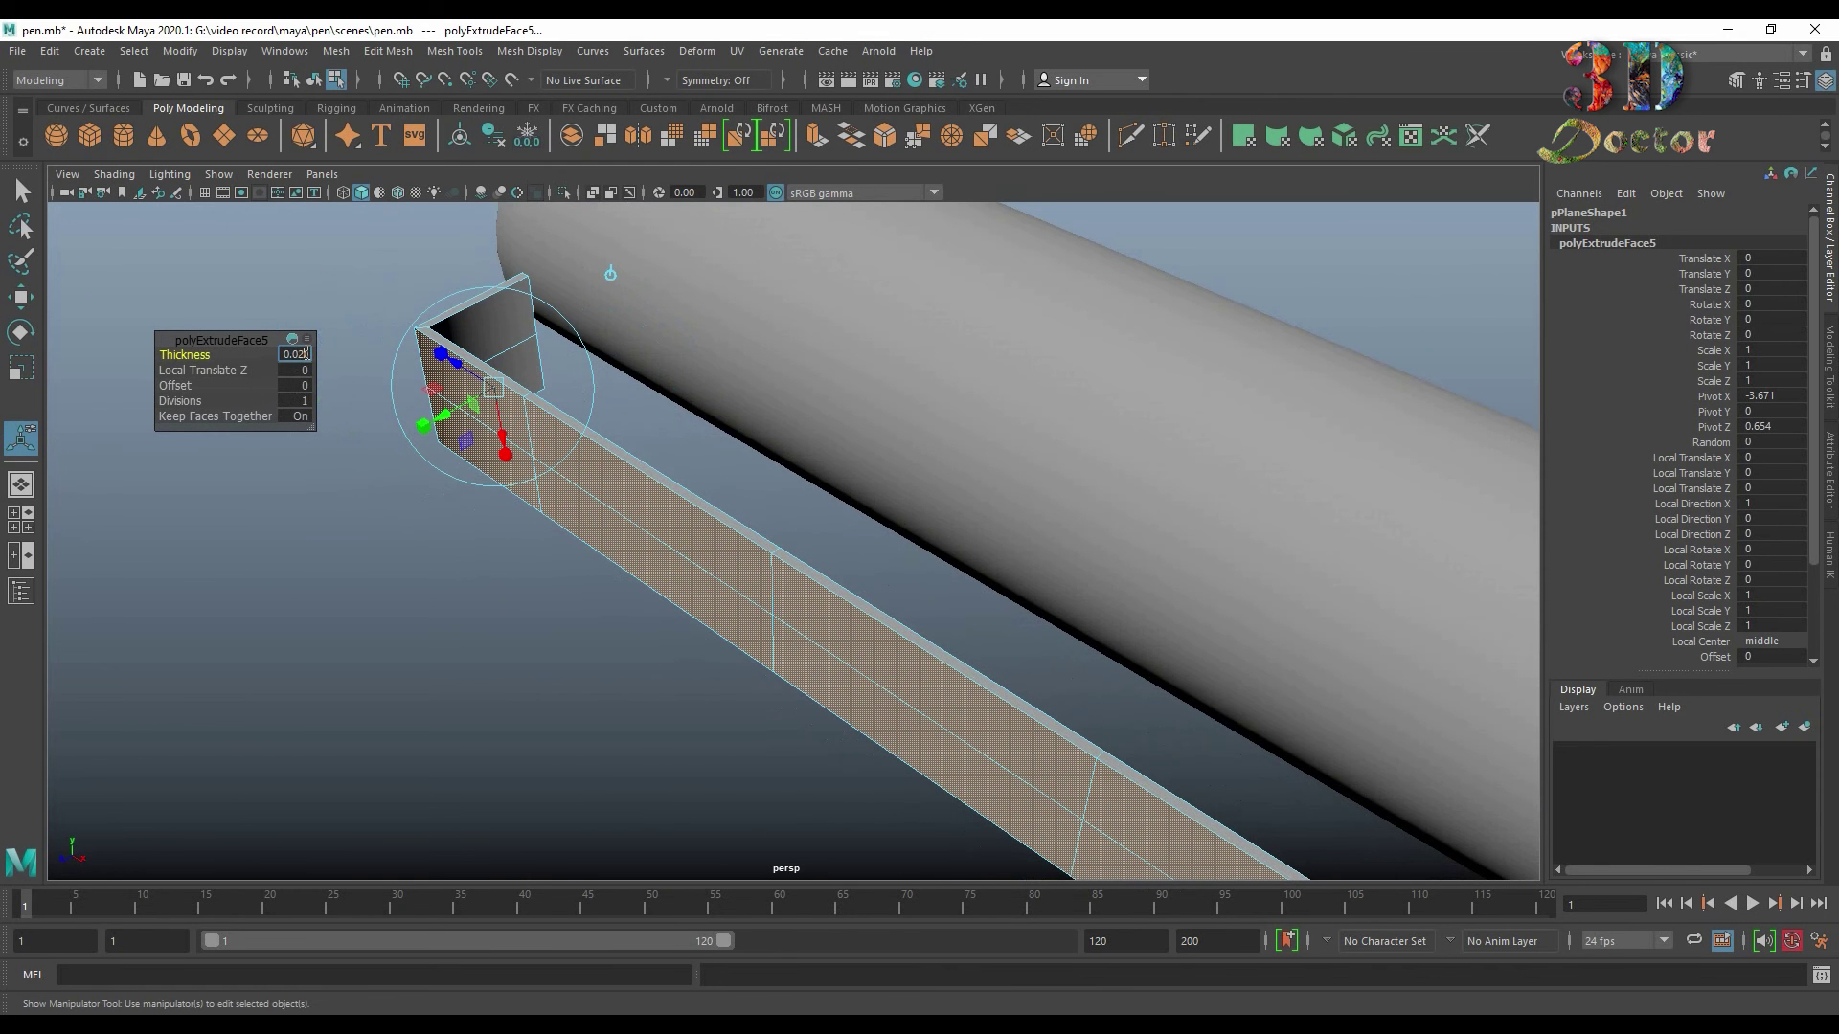
type("0.03")
key("Return")
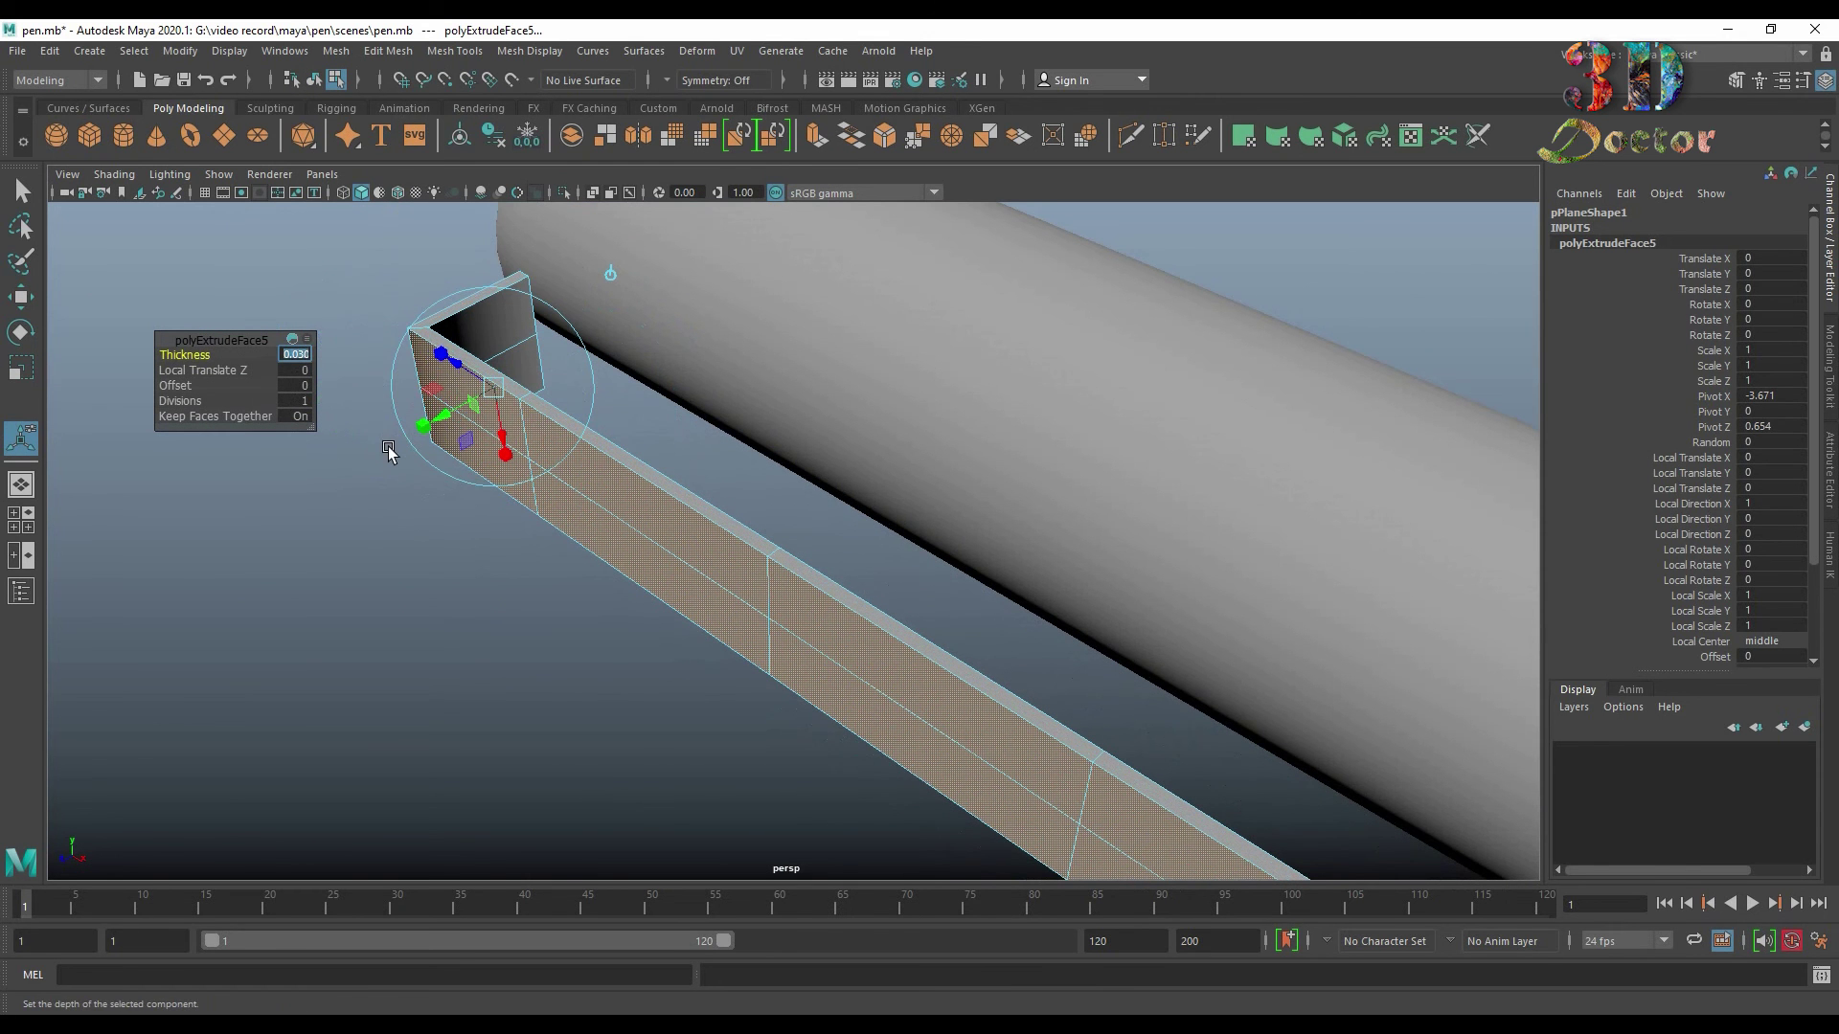
mouse_move(619, 521)
left_mouse_down("alt")
mouse_move(628, 718)
mouse_move(808, 714)
mouse_move(781, 718)
left_mouse_up("alt")
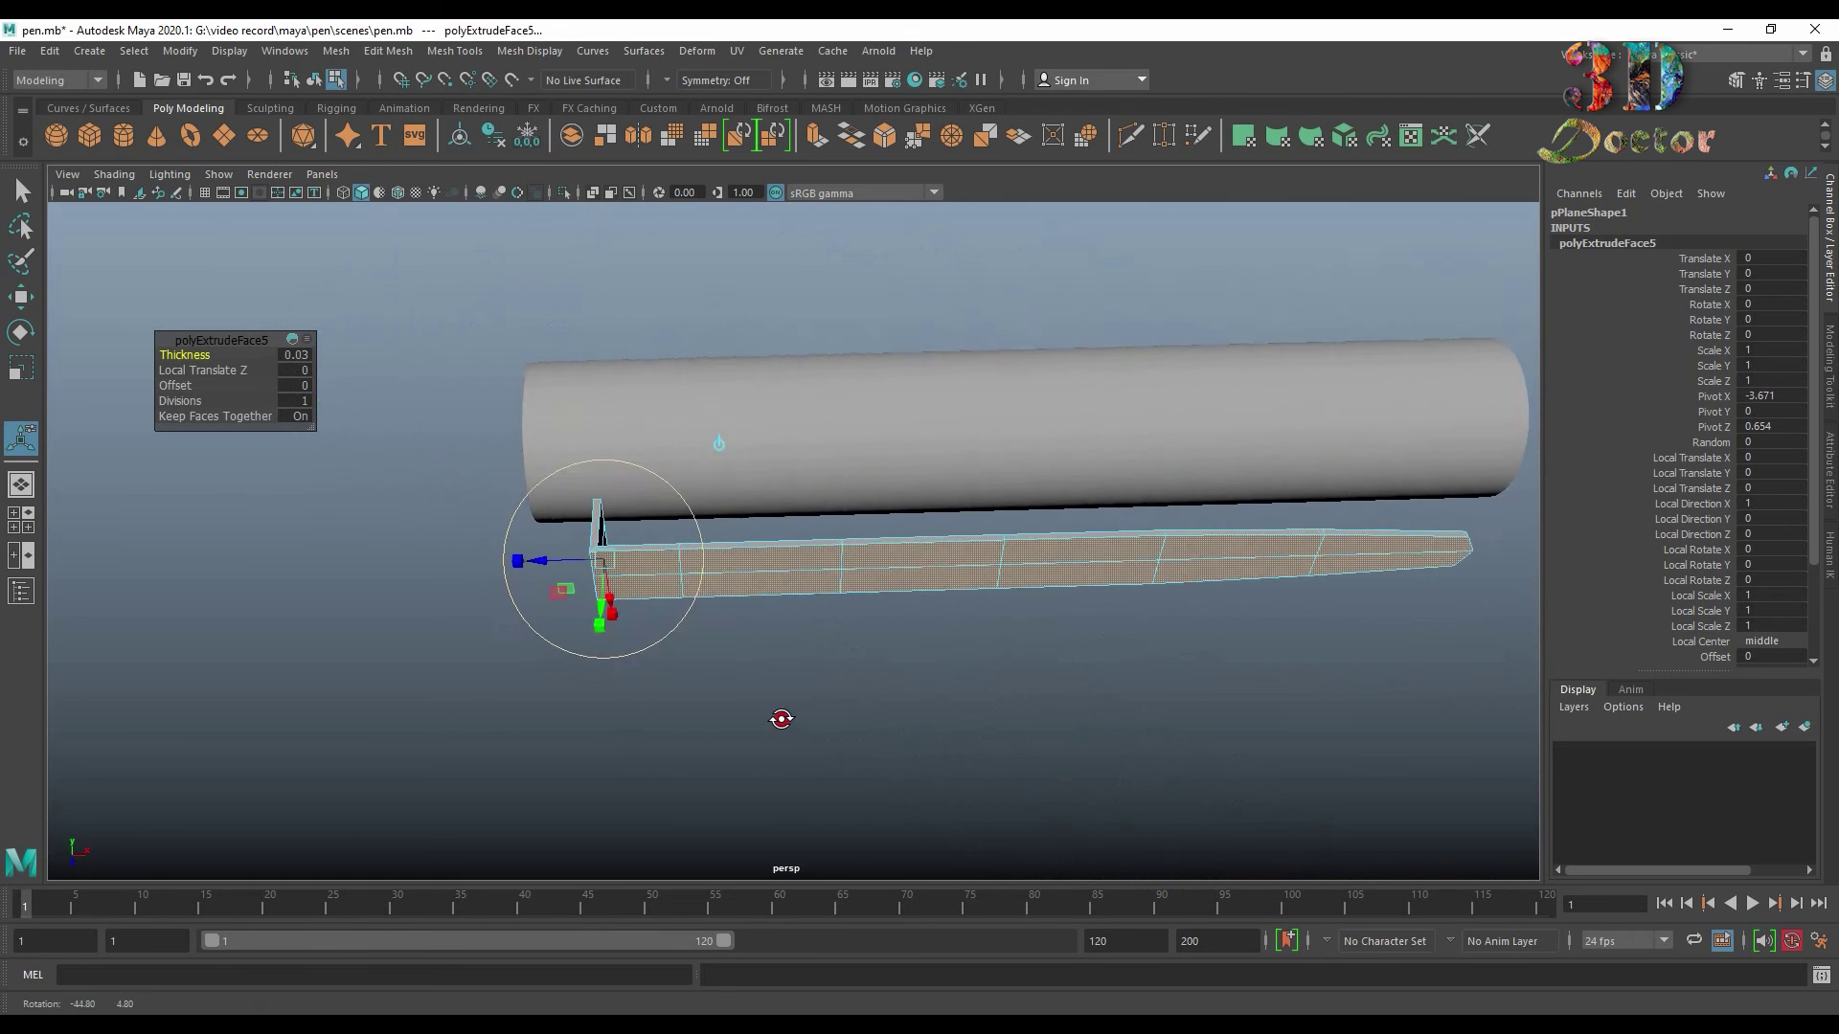
scroll(802, 645, "up", 5)
right_click_drag(696, 505, 803, 471)
scroll(862, 661, "down", 3)
mouse_move(883, 677)
left_mouse_down("alt")
mouse_move(879, 625)
mouse_move(771, 670)
mouse_move(789, 653)
left_mouse_up("alt")
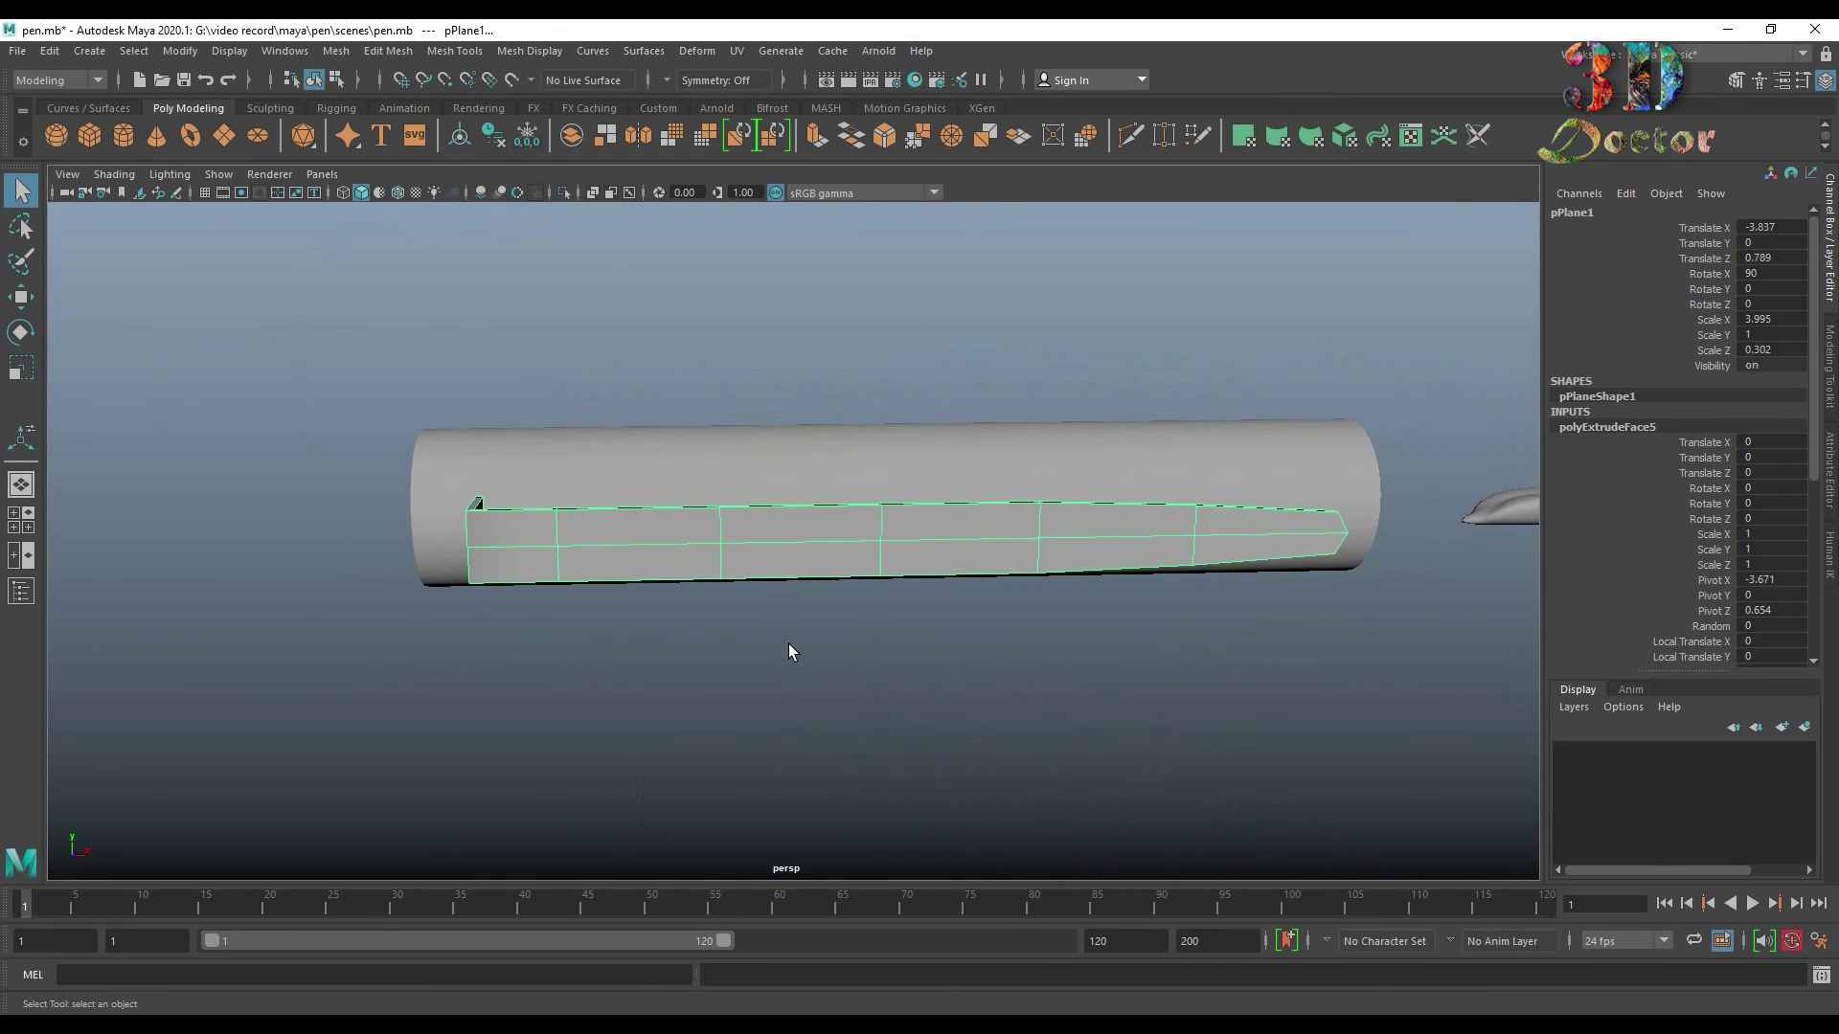
scroll(789, 647, "up", 3)
right_click_drag(600, 505, 515, 512)
mouse_move(383, 524)
left_mouse_down()
mouse_move(1352, 565)
mouse_move(1187, 565)
left_mouse_up()
scroll(1346, 565, "down", 3)
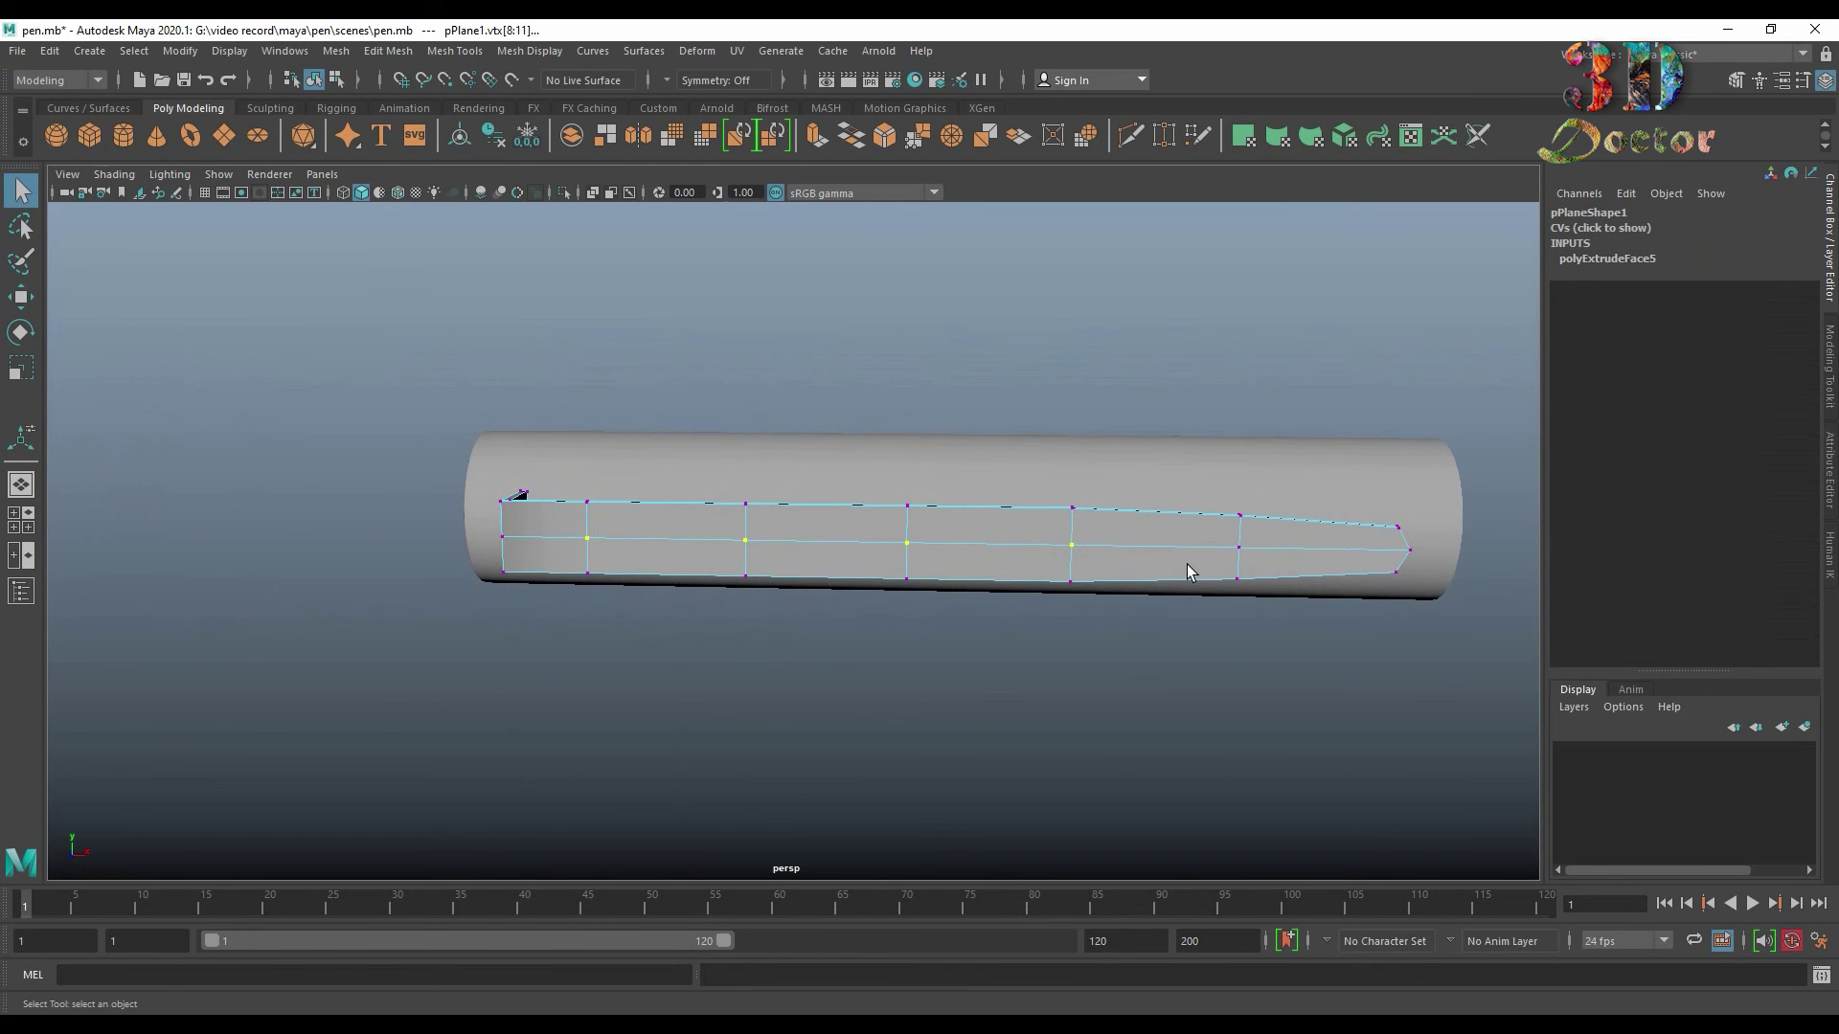
key("w")
left_click_drag(923, 542, 979, 542)
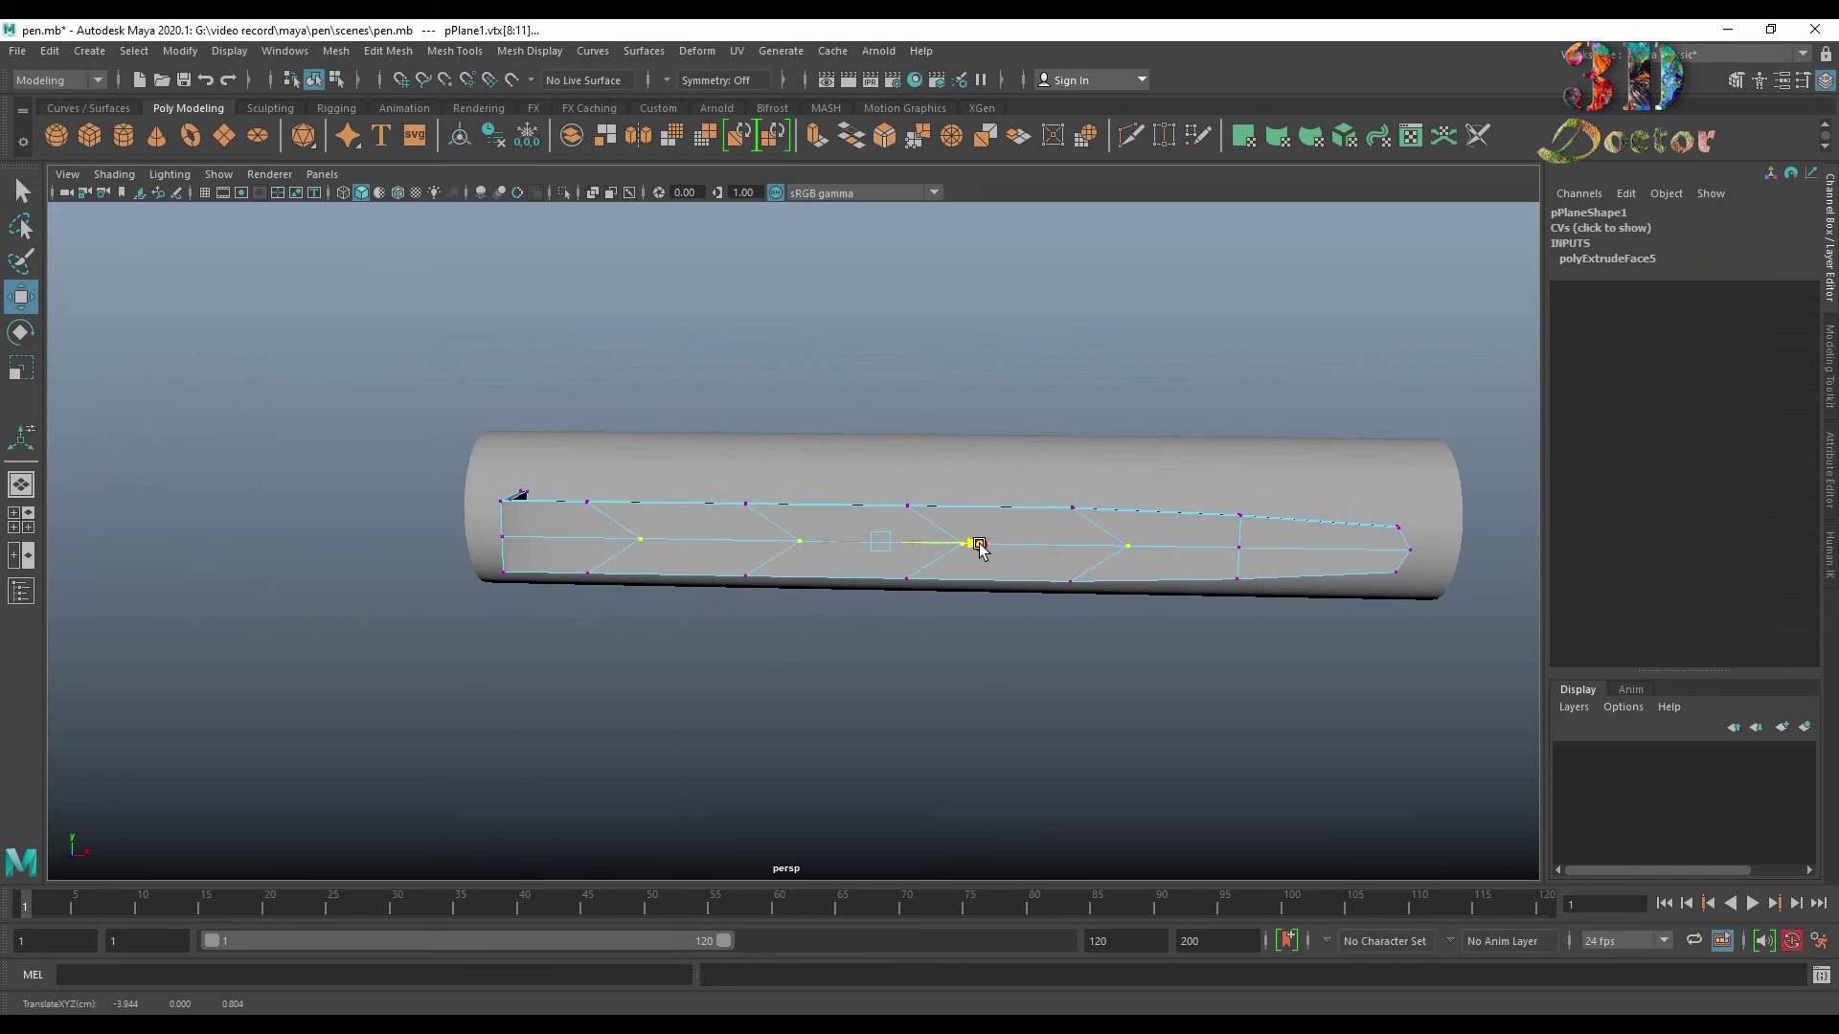
scroll(707, 554, "up", 2)
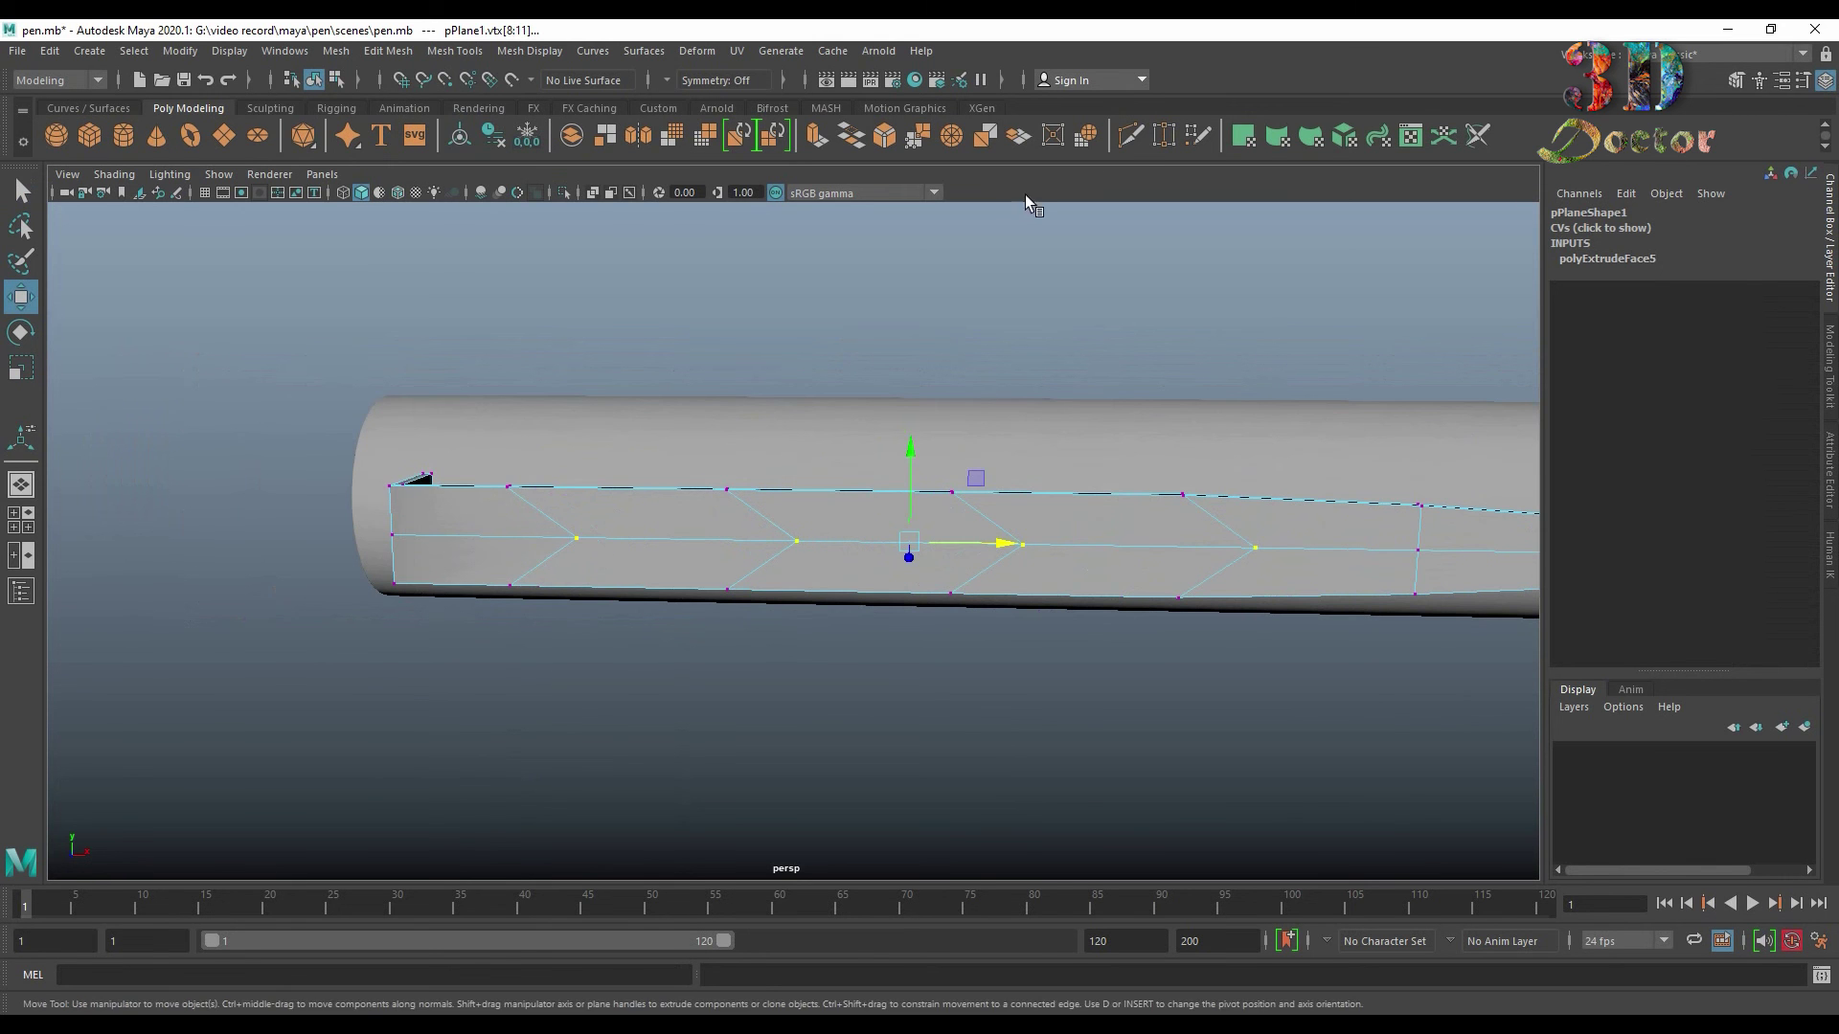
left_click(1131, 135)
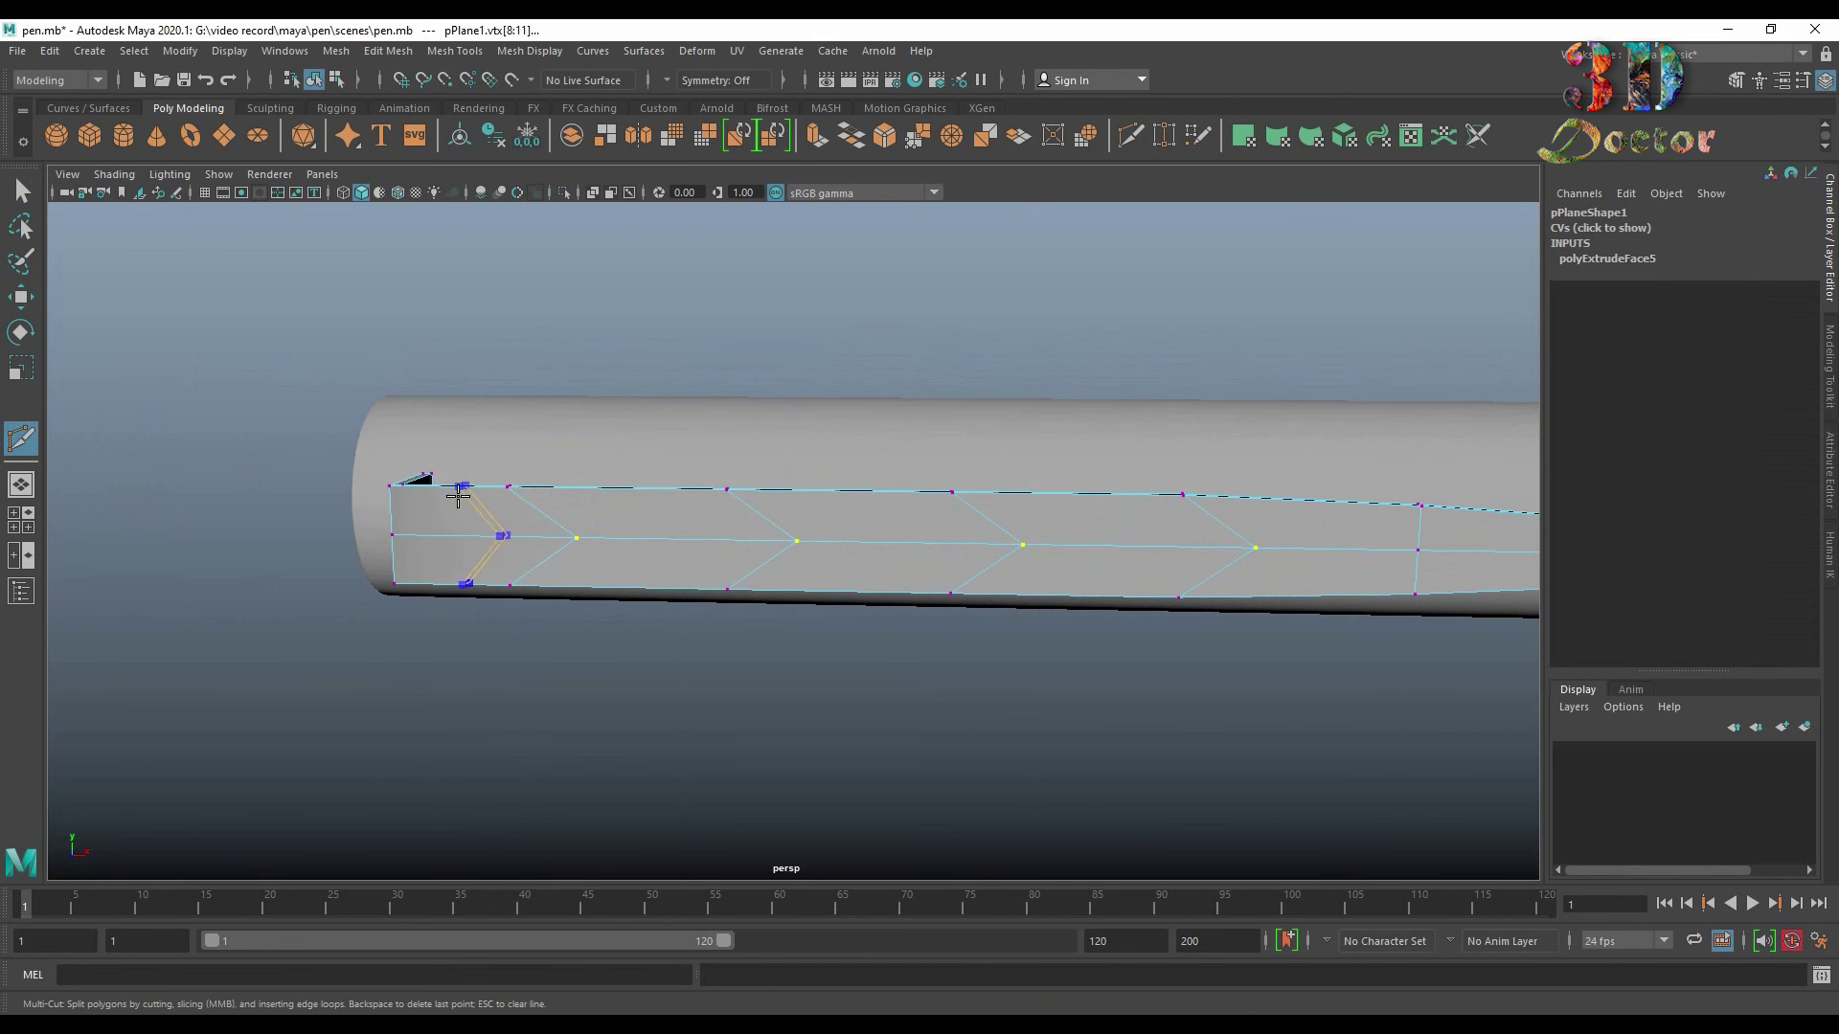
left_click(662, 536)
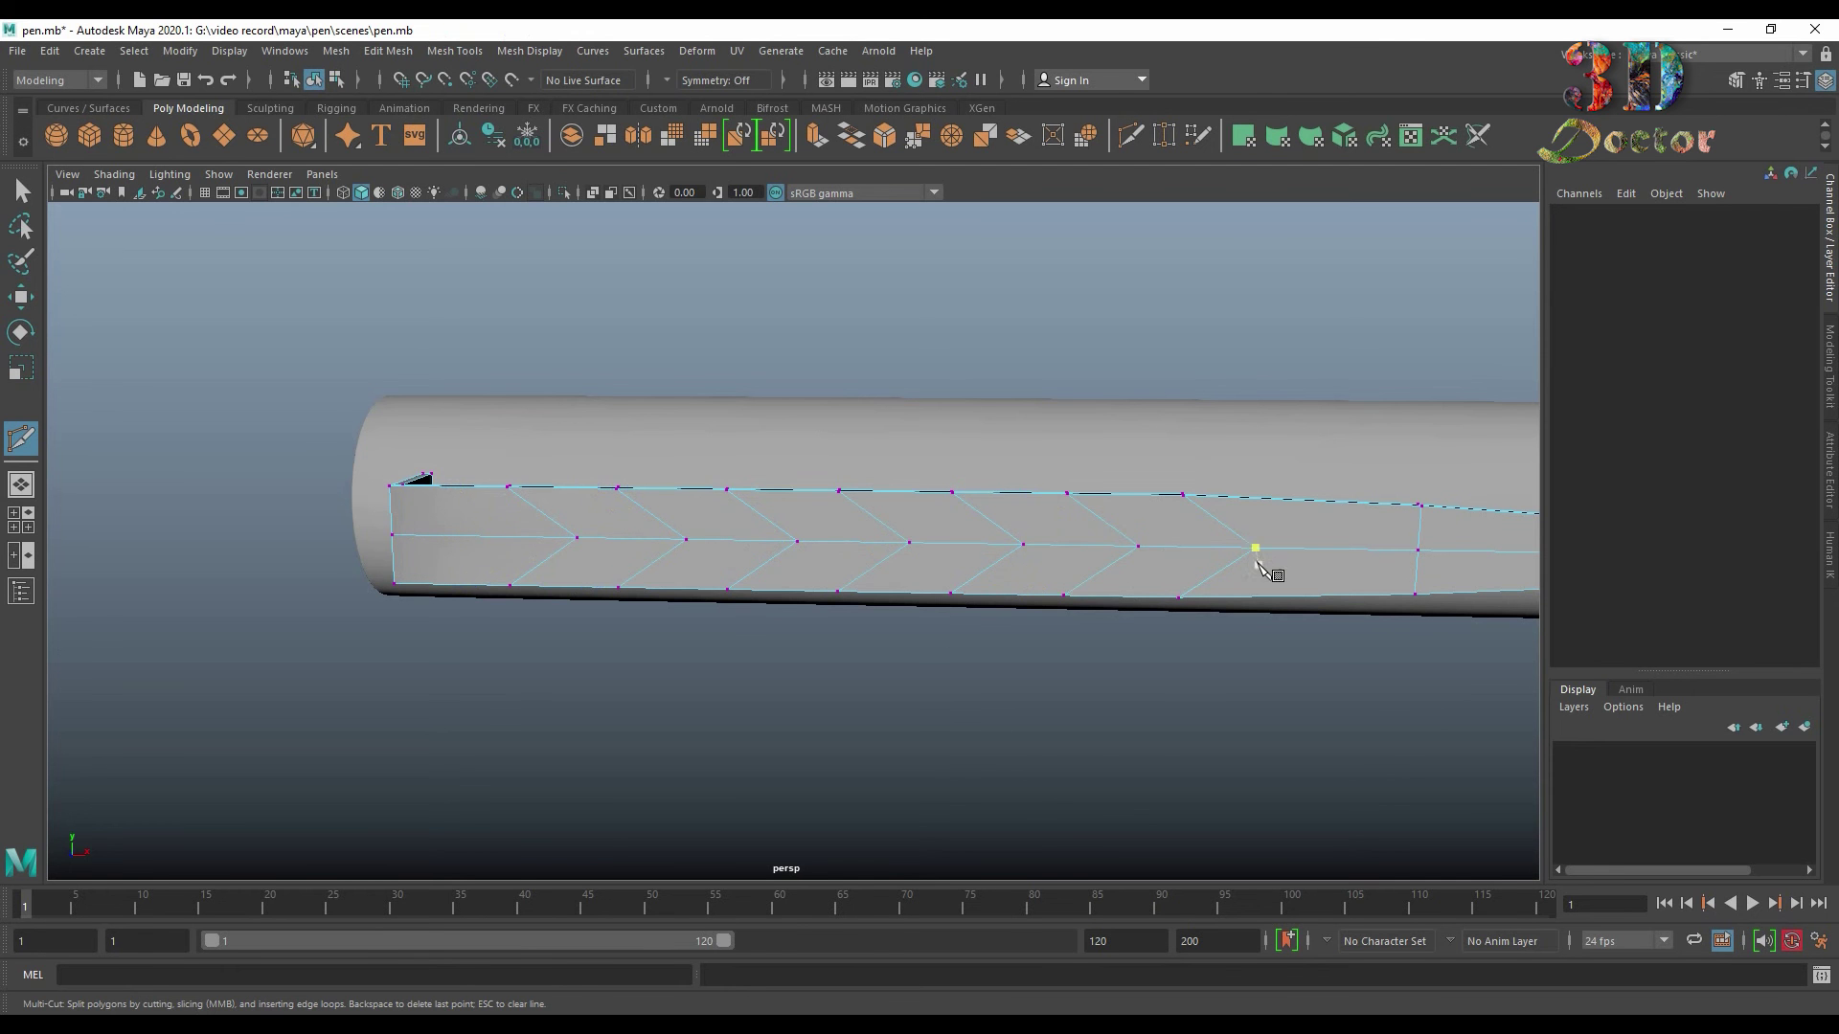
middle_click_drag(1286, 555, 1179, 545, "alt")
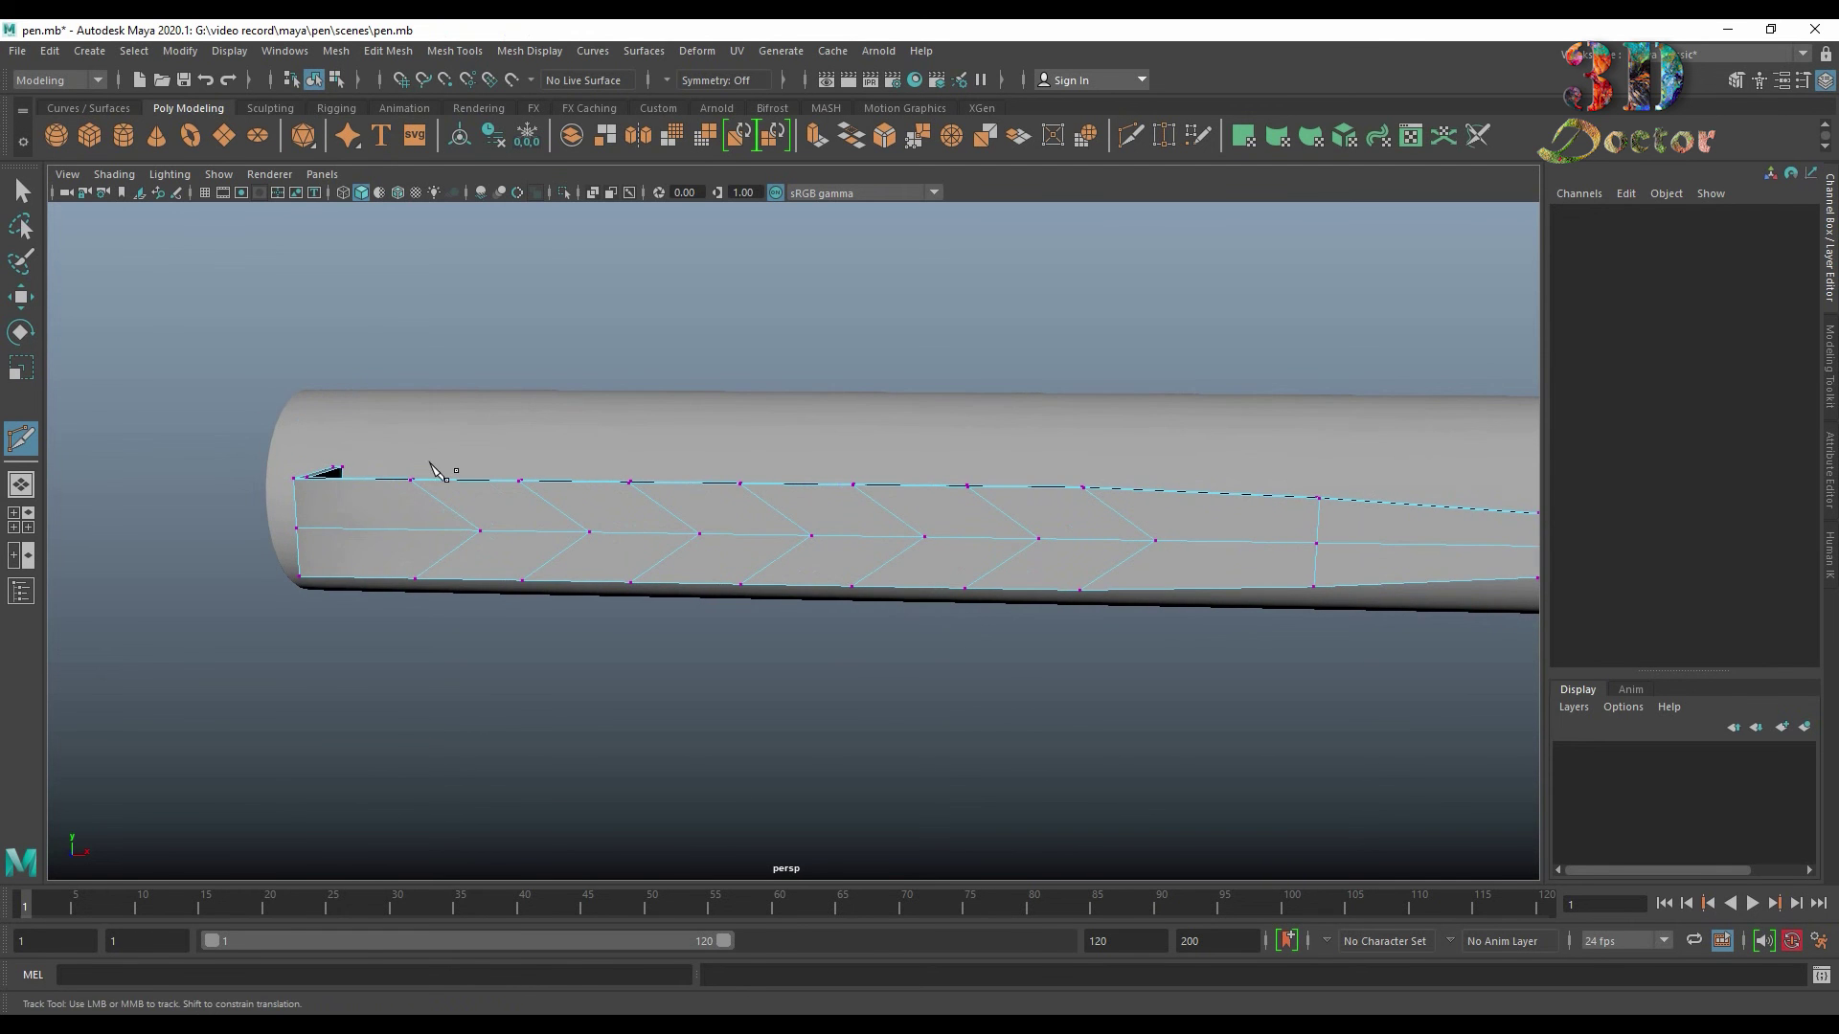
mouse_move(429, 470)
left_mouse_down("alt")
mouse_move(398, 517)
mouse_move(406, 571)
mouse_move(425, 543)
left_mouse_up("alt")
left_click(22, 192)
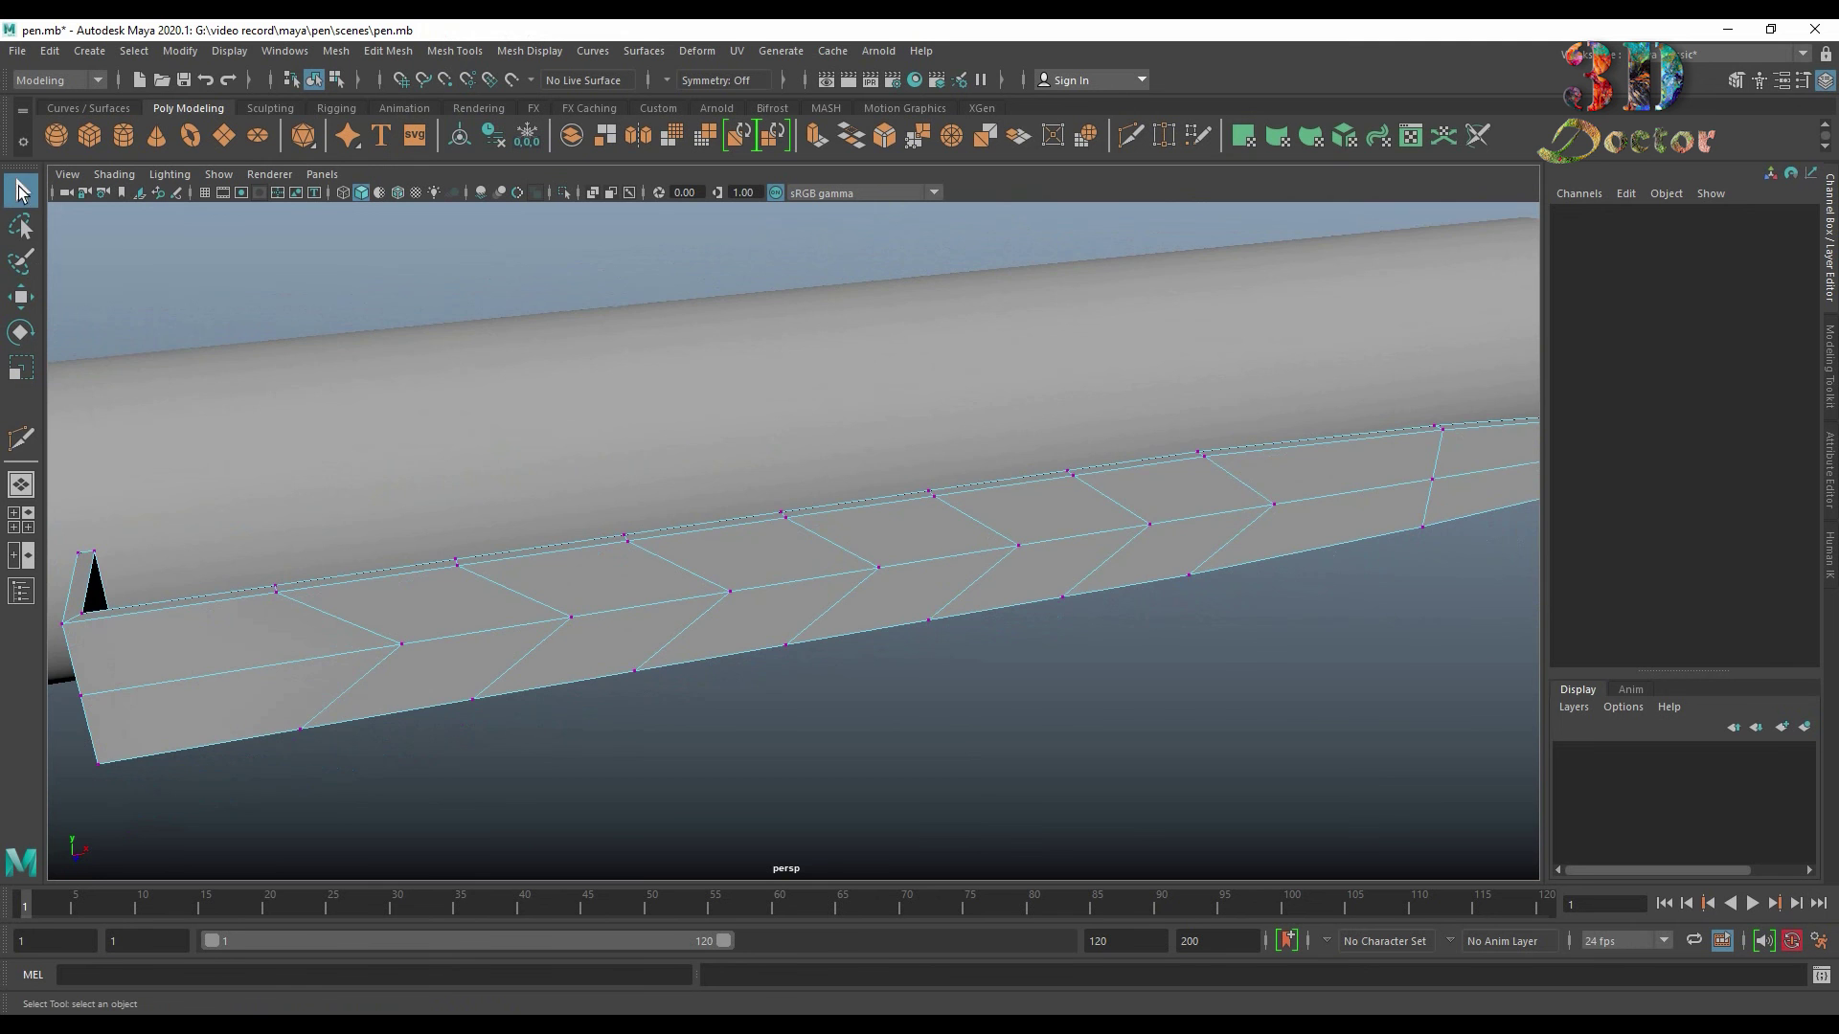
right_click_drag(412, 574, 480, 623, "alt")
right_click_drag(563, 505, 565, 588)
right_click_drag(582, 436, 582, 436)
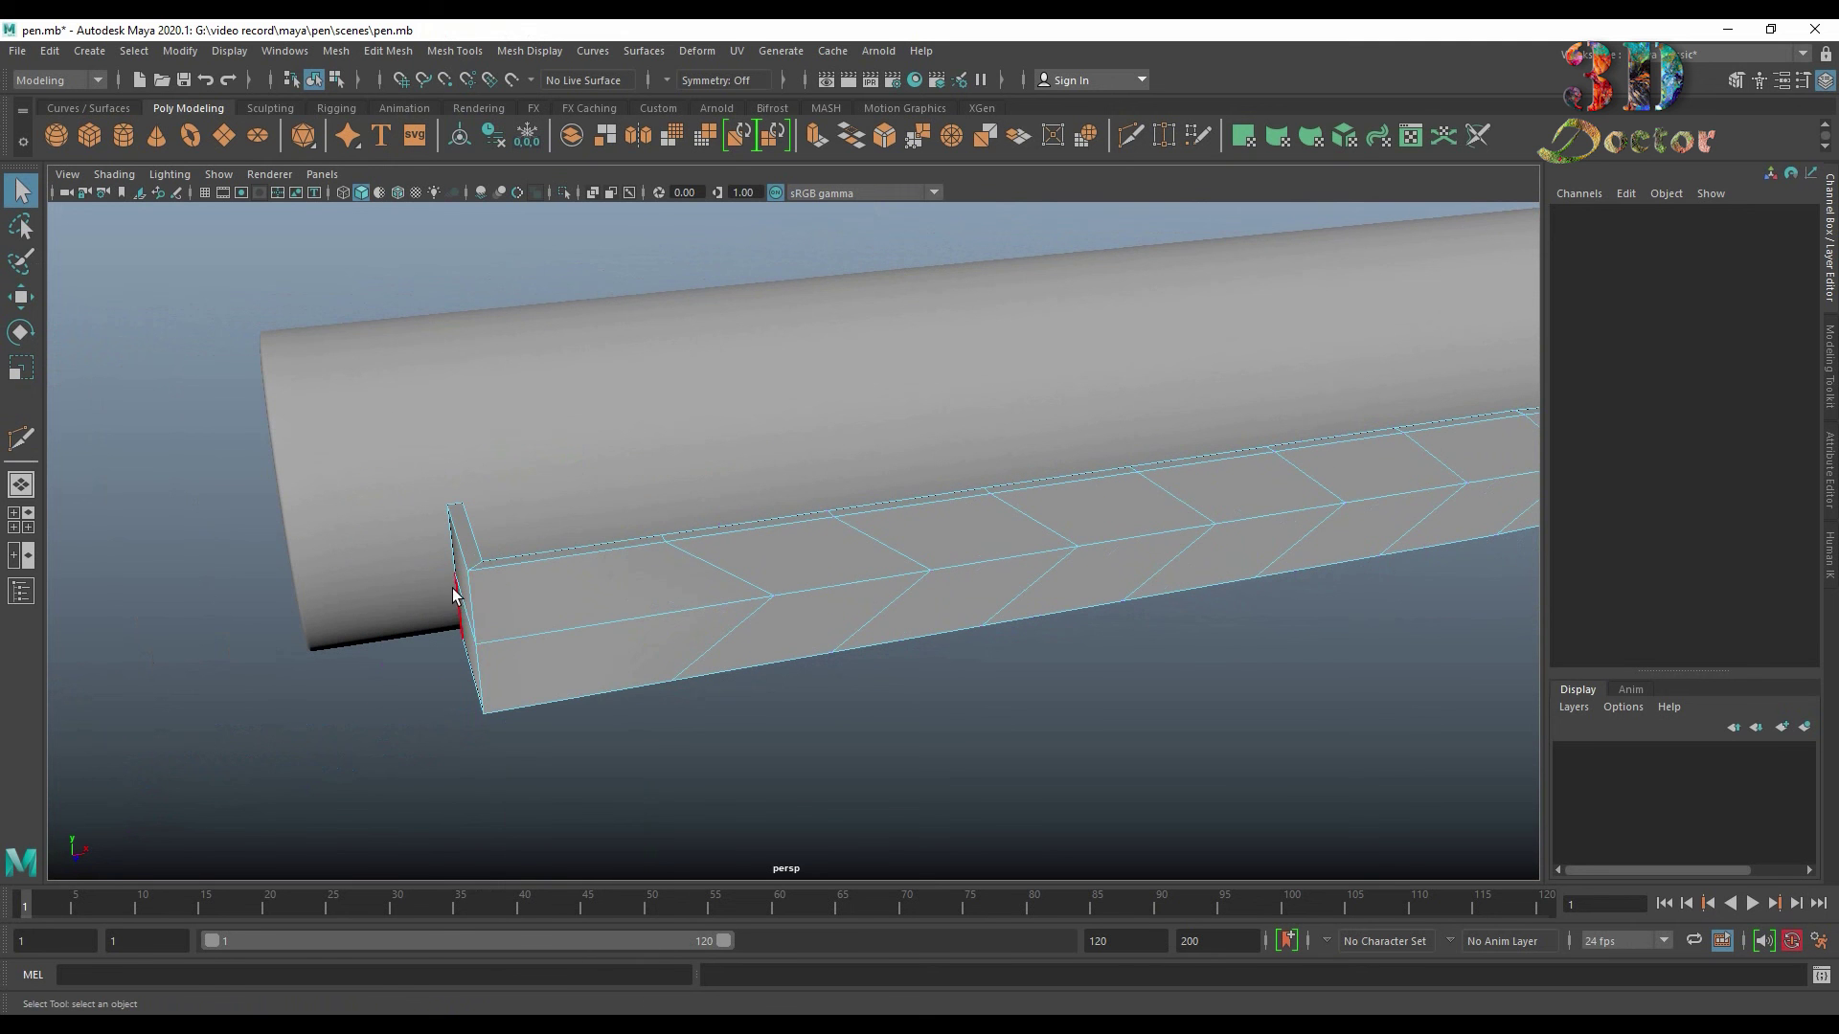
left_click(471, 596)
mouse_move(533, 628)
left_mouse_down("alt")
mouse_move(237, 644)
mouse_move(336, 641)
mouse_move(394, 485)
mouse_move(907, 657)
left_mouse_up("alt")
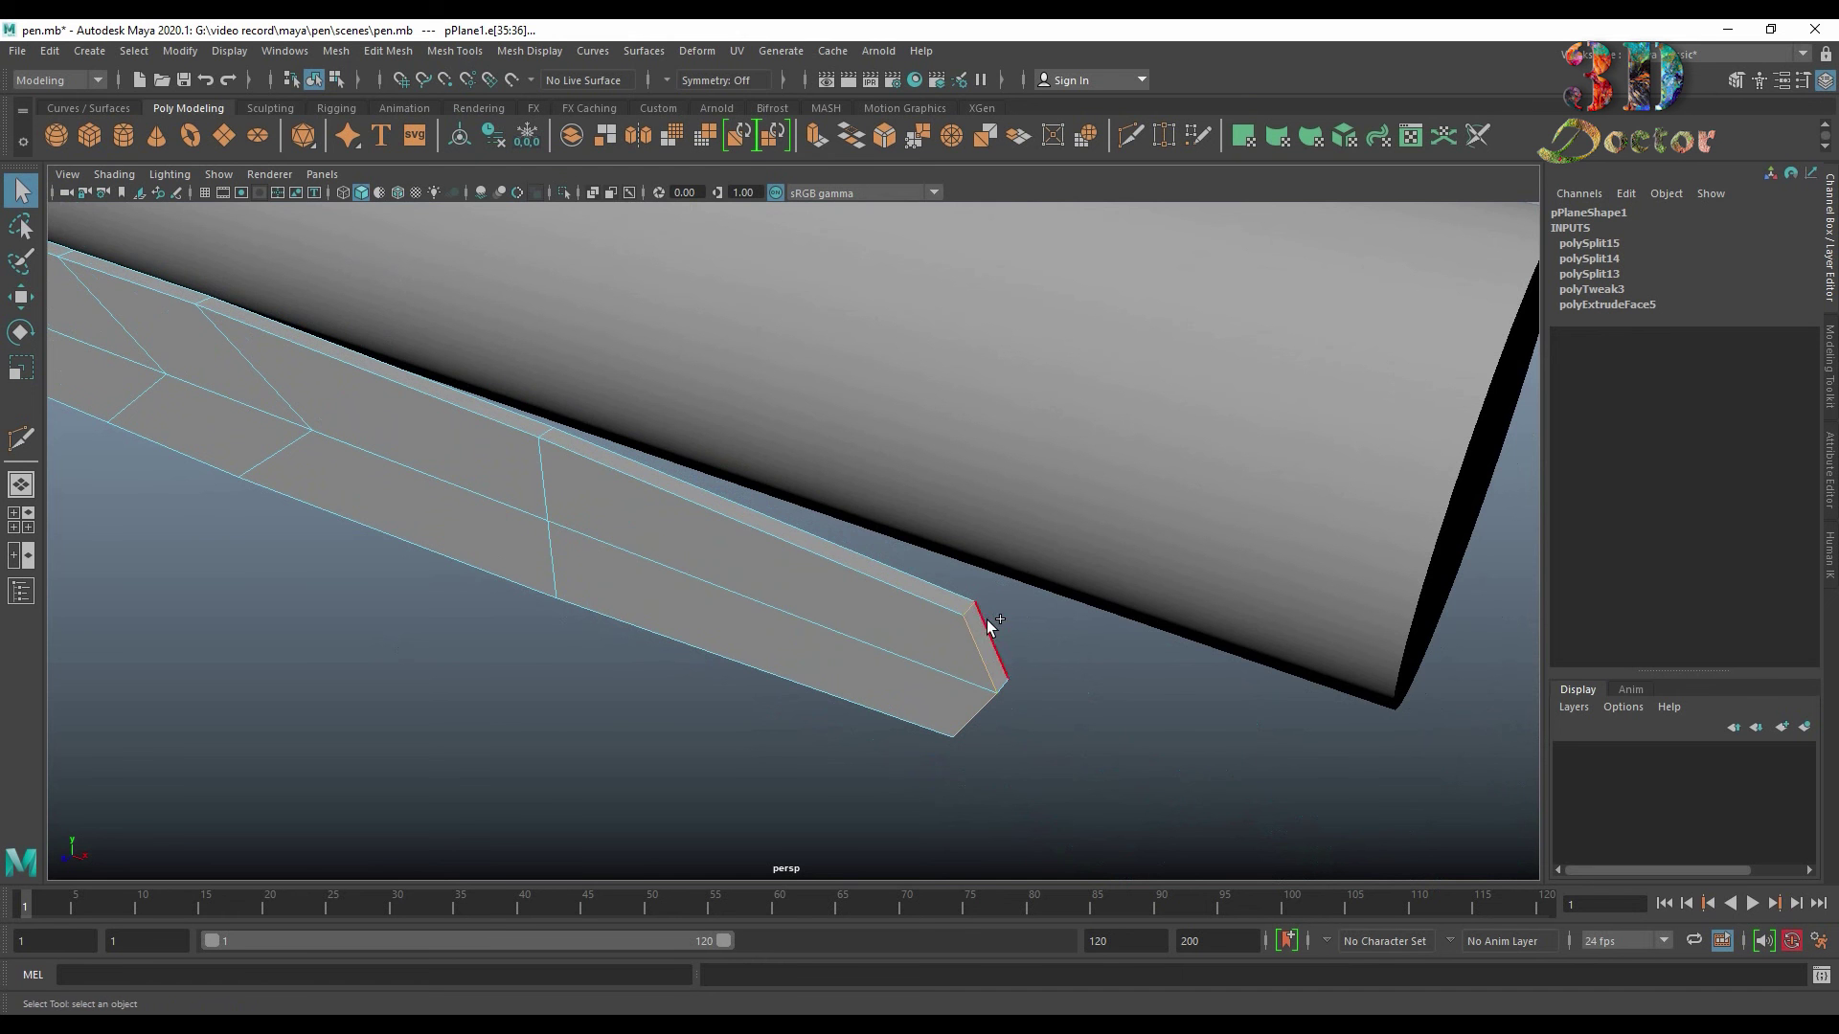
Step: Bevel the clip's bent corner edge with 2 segments and a fraction of 0.2
left_click(984, 634)
mouse_move(1072, 807)
left_mouse_down("alt")
mouse_move(1058, 757)
mouse_move(985, 849)
left_mouse_up("alt")
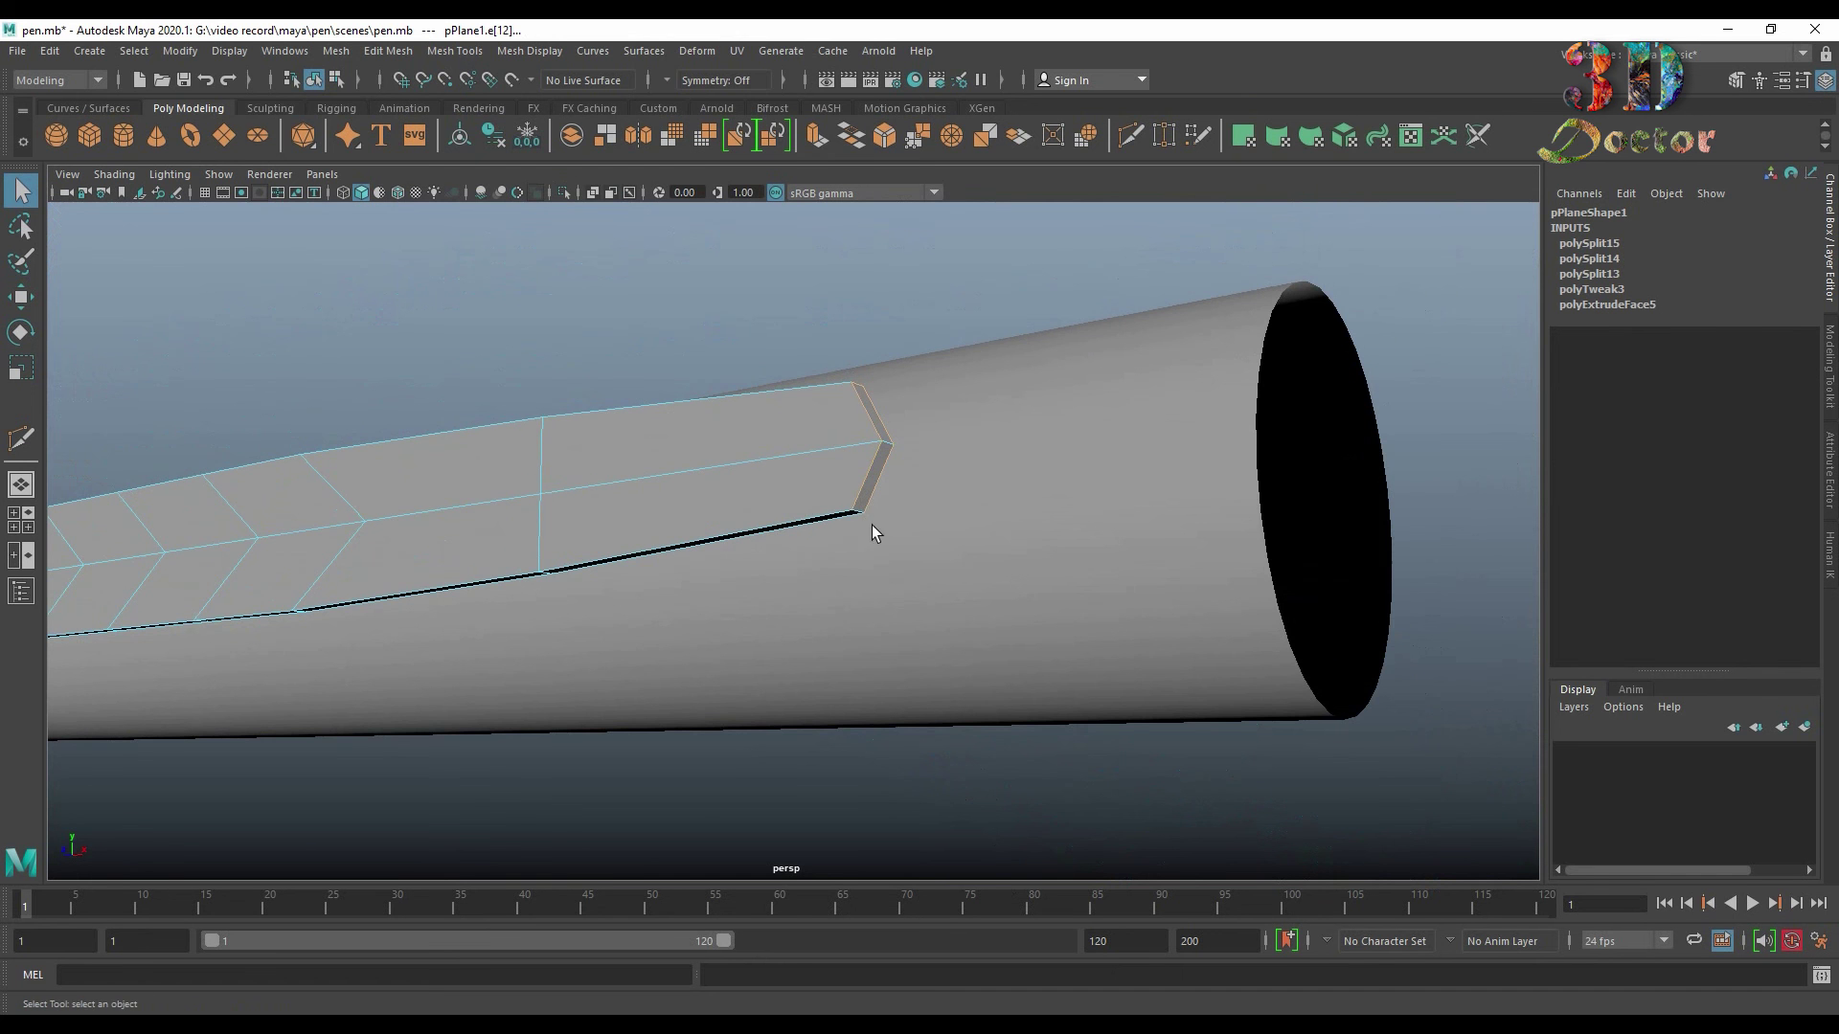
left_click_drag(990, 565, 587, 632, "alt")
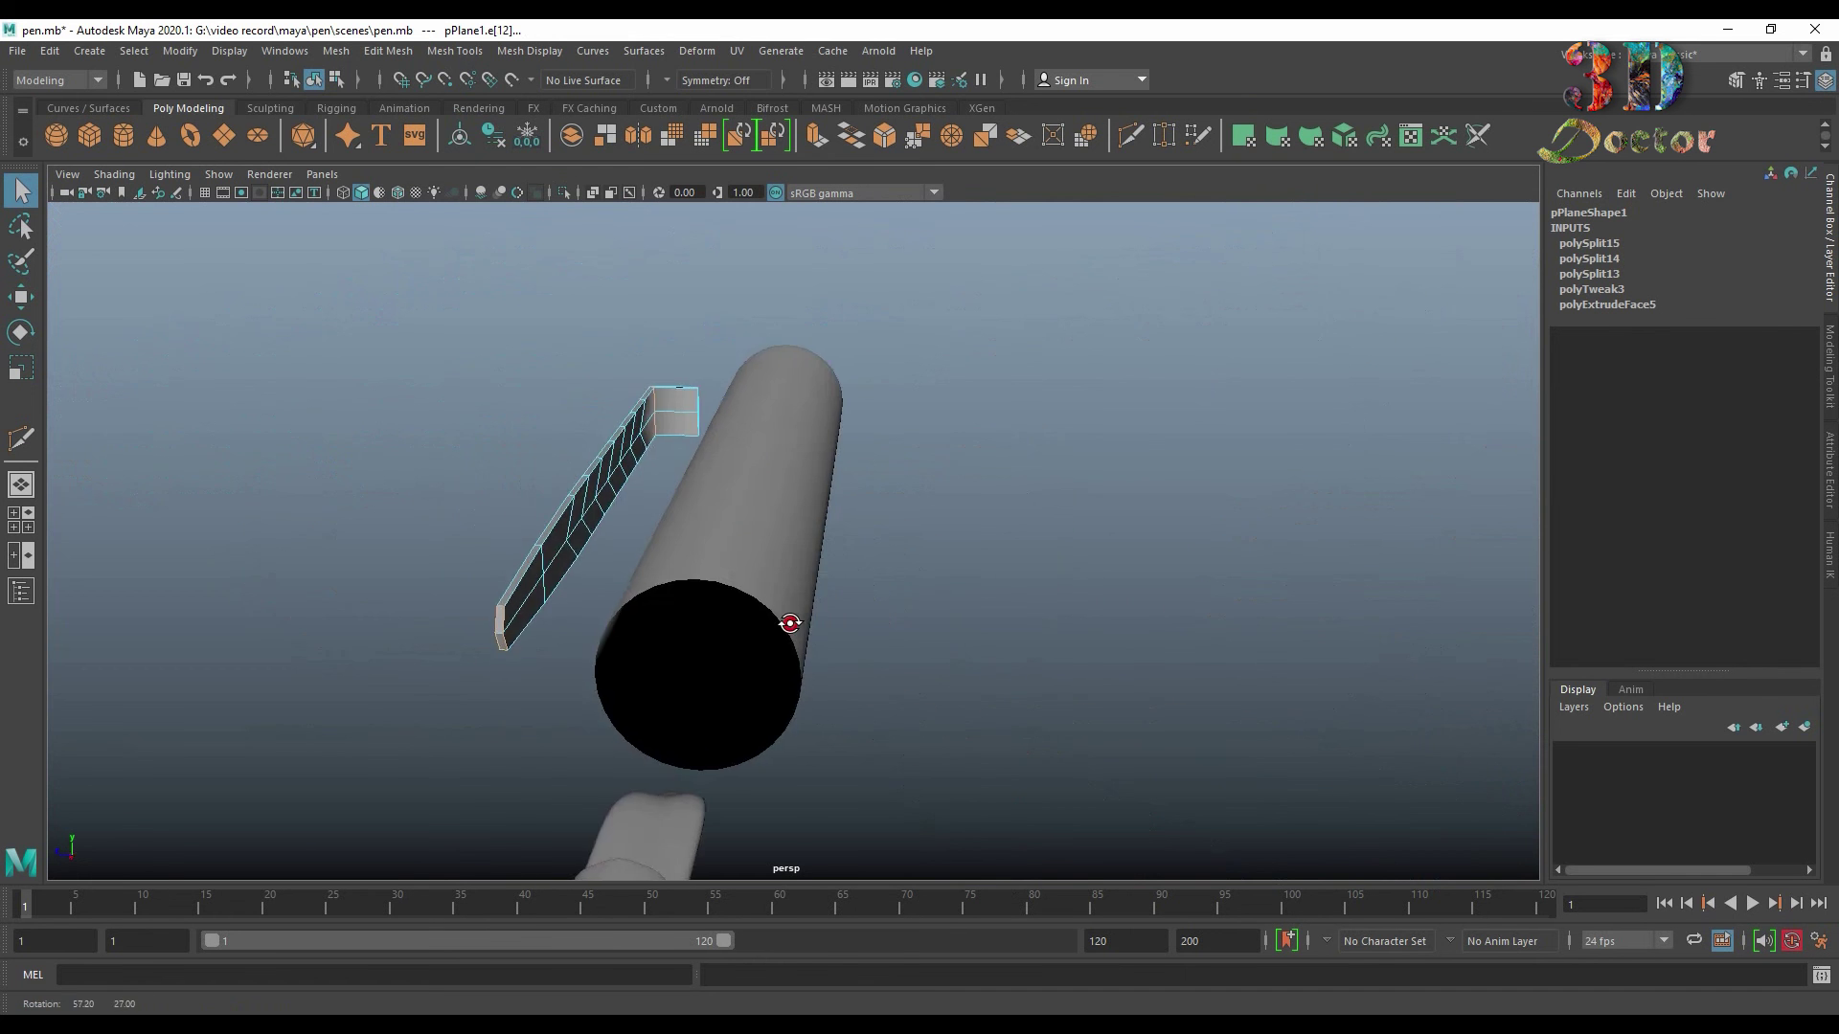
middle_click_drag(587, 632, 634, 663, "alt")
mouse_move(634, 664)
left_mouse_down("alt")
mouse_move(824, 686)
mouse_move(783, 718)
mouse_move(795, 615)
left_mouse_up("alt")
left_click(885, 137)
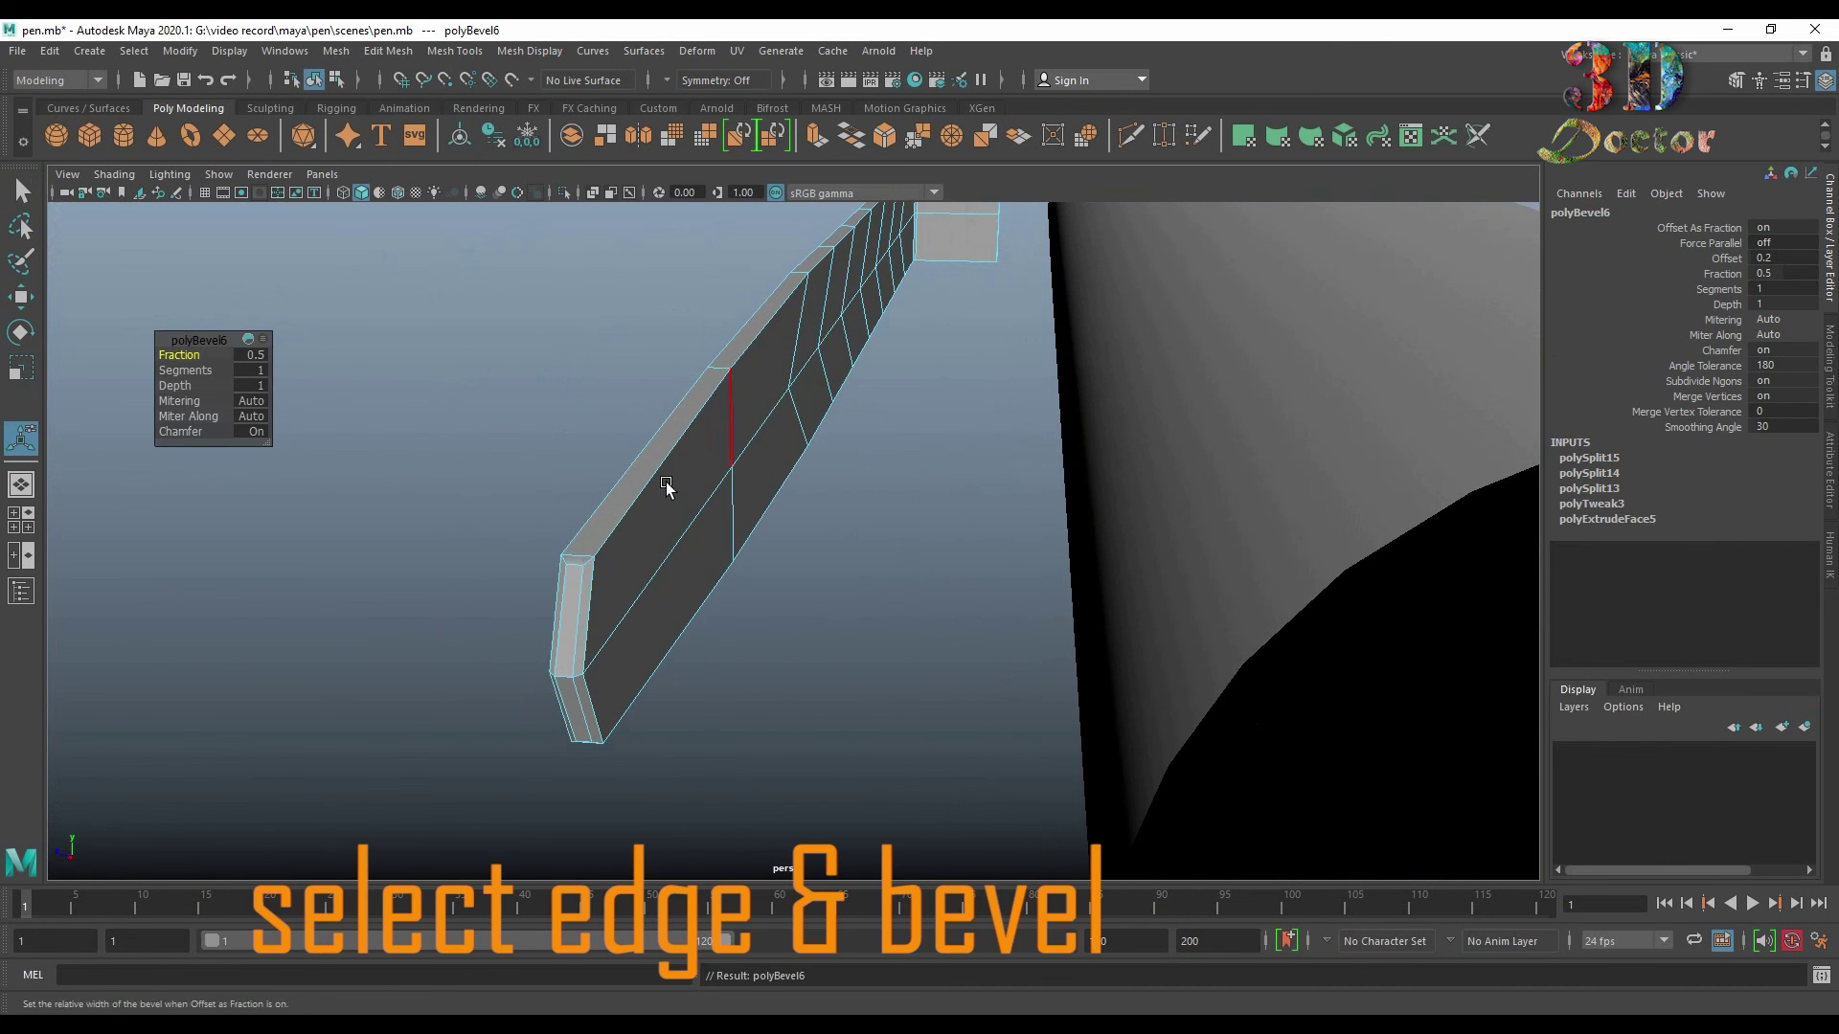
mouse_move(728, 402)
left_mouse_down("alt")
mouse_move(613, 563)
mouse_move(833, 525)
left_mouse_up("alt")
middle_click_drag(832, 525, 859, 644)
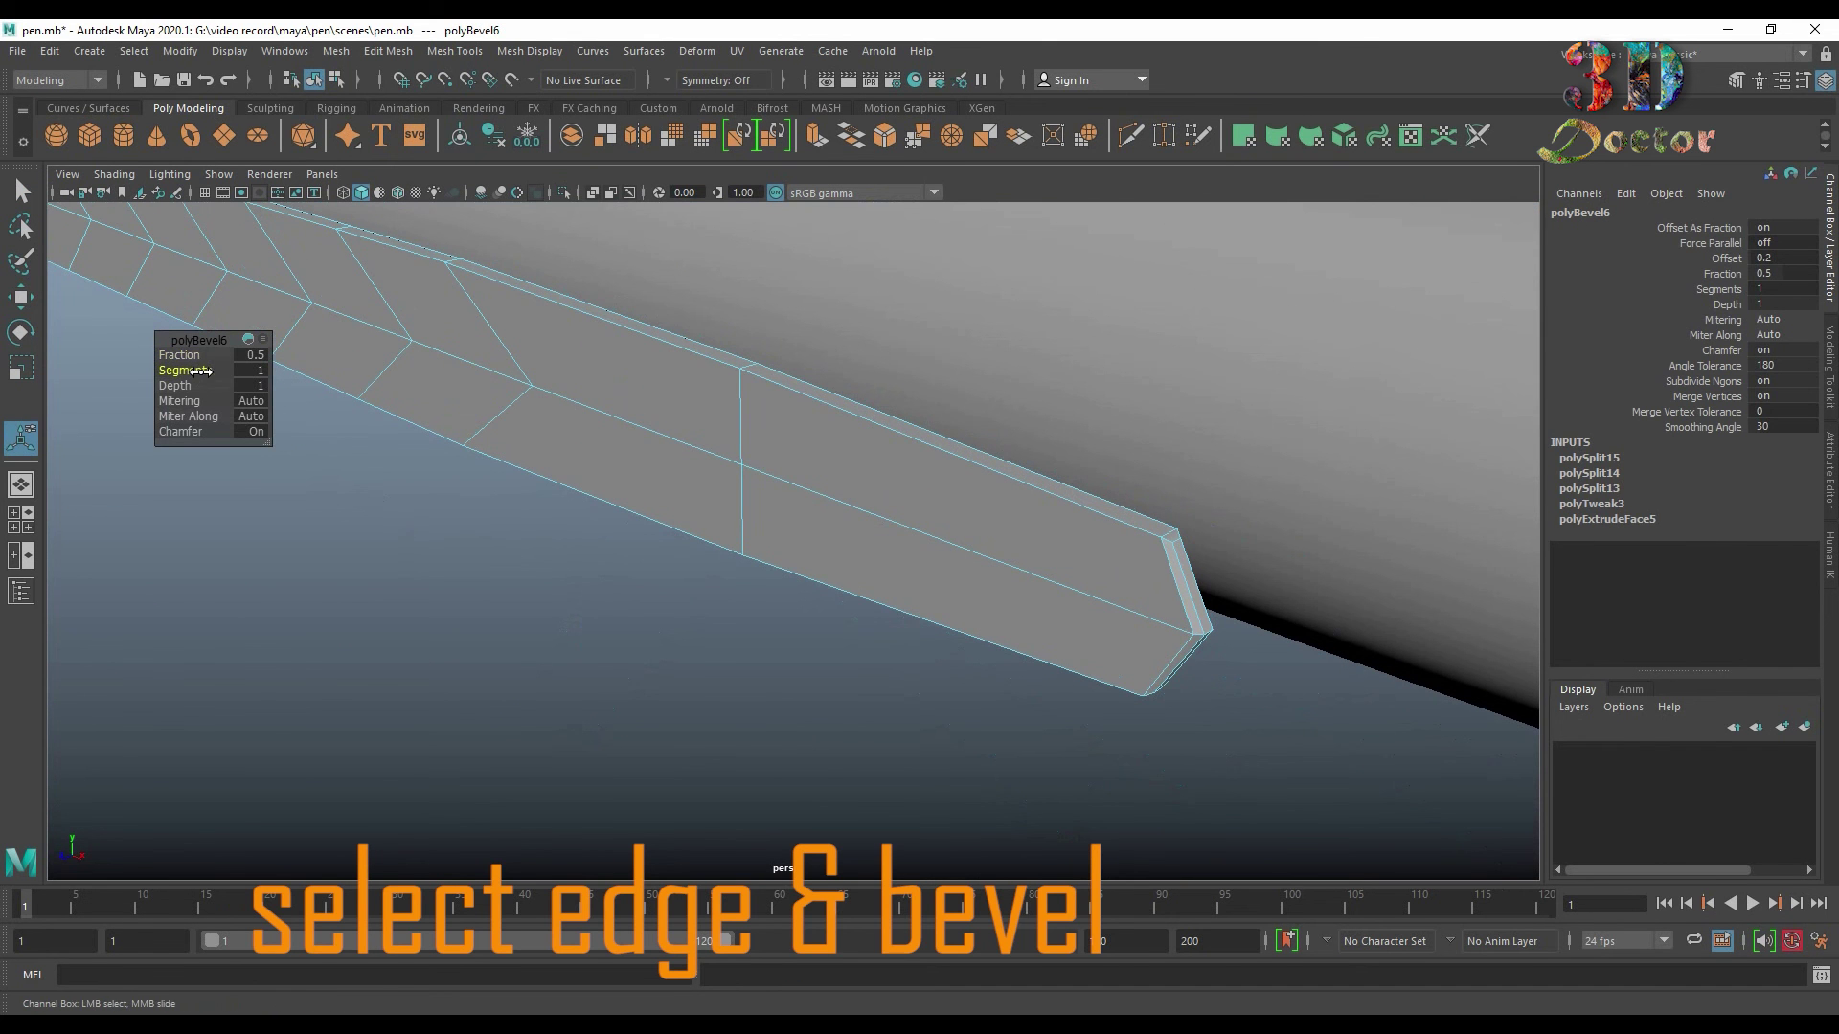
mouse_move(859, 645)
left_mouse_down("alt")
mouse_move(1100, 571)
mouse_move(751, 485)
mouse_move(657, 624)
mouse_move(575, 546)
mouse_move(709, 533)
mouse_move(618, 507)
mouse_move(316, 545)
mouse_move(1210, 427)
mouse_move(1150, 304)
left_mouse_up("alt")
left_click(189, 355)
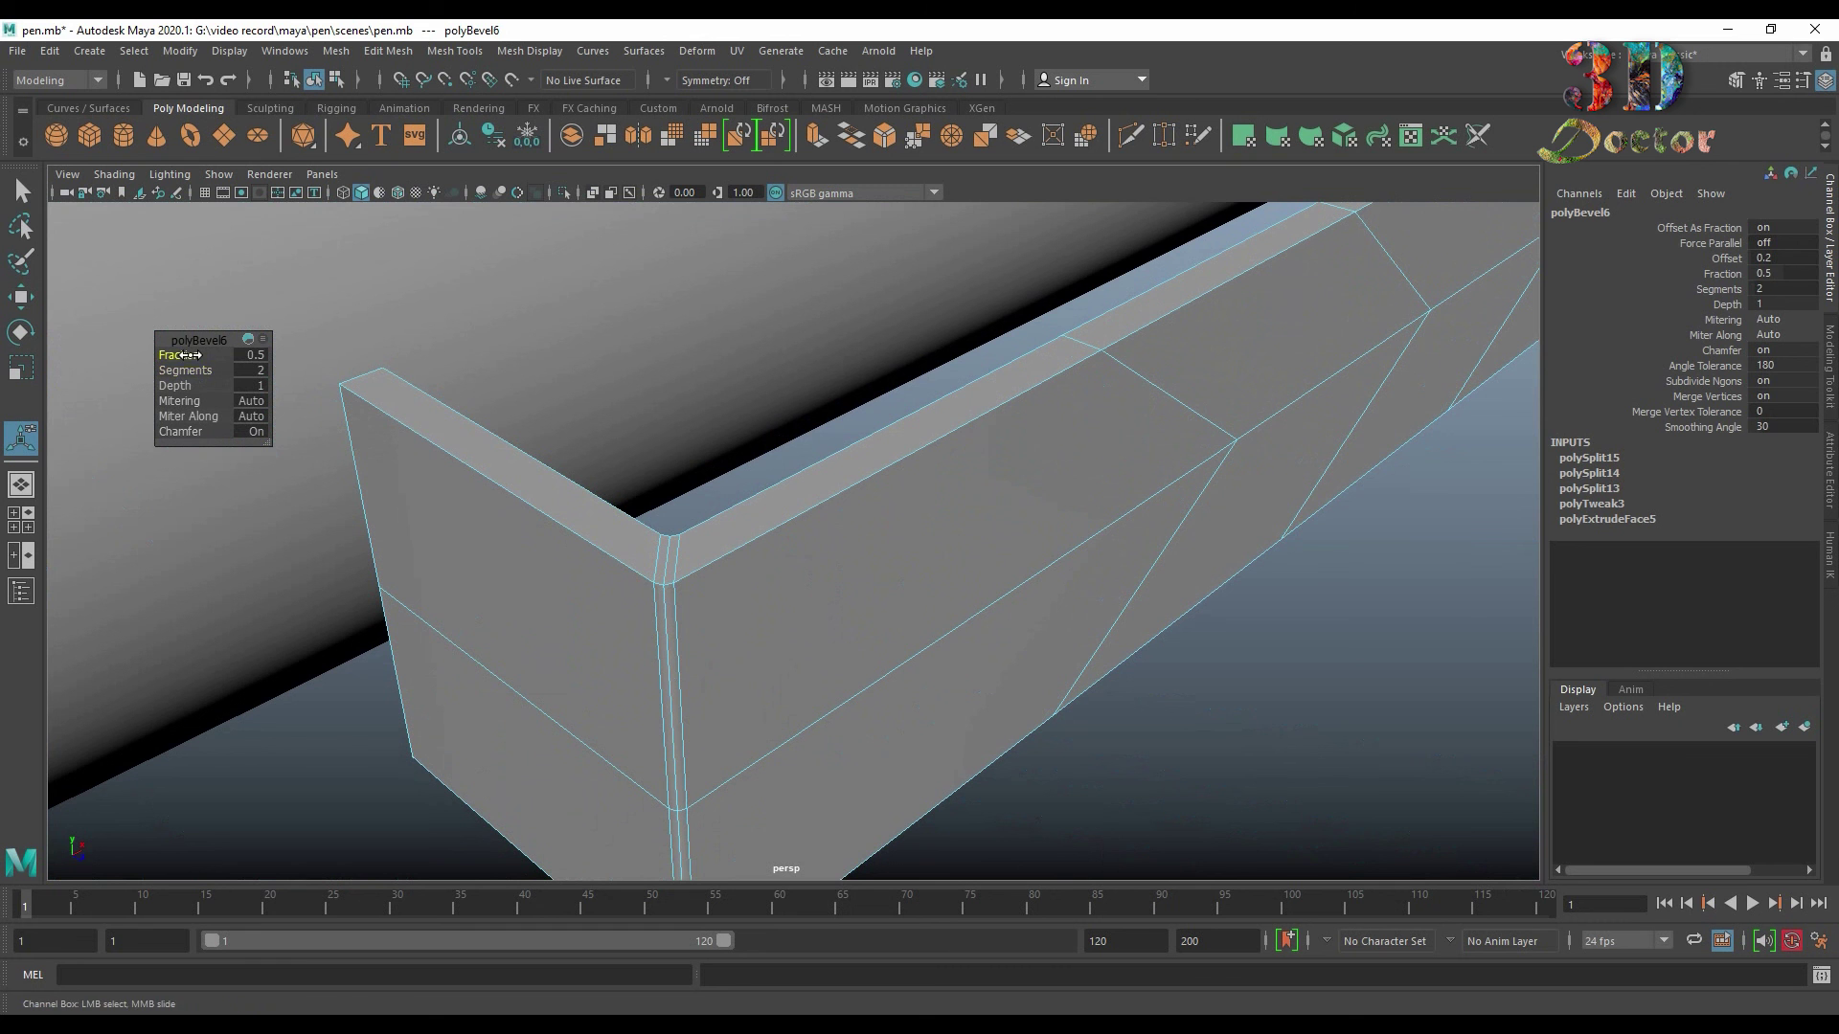
left_click_drag(188, 355, 185, 355)
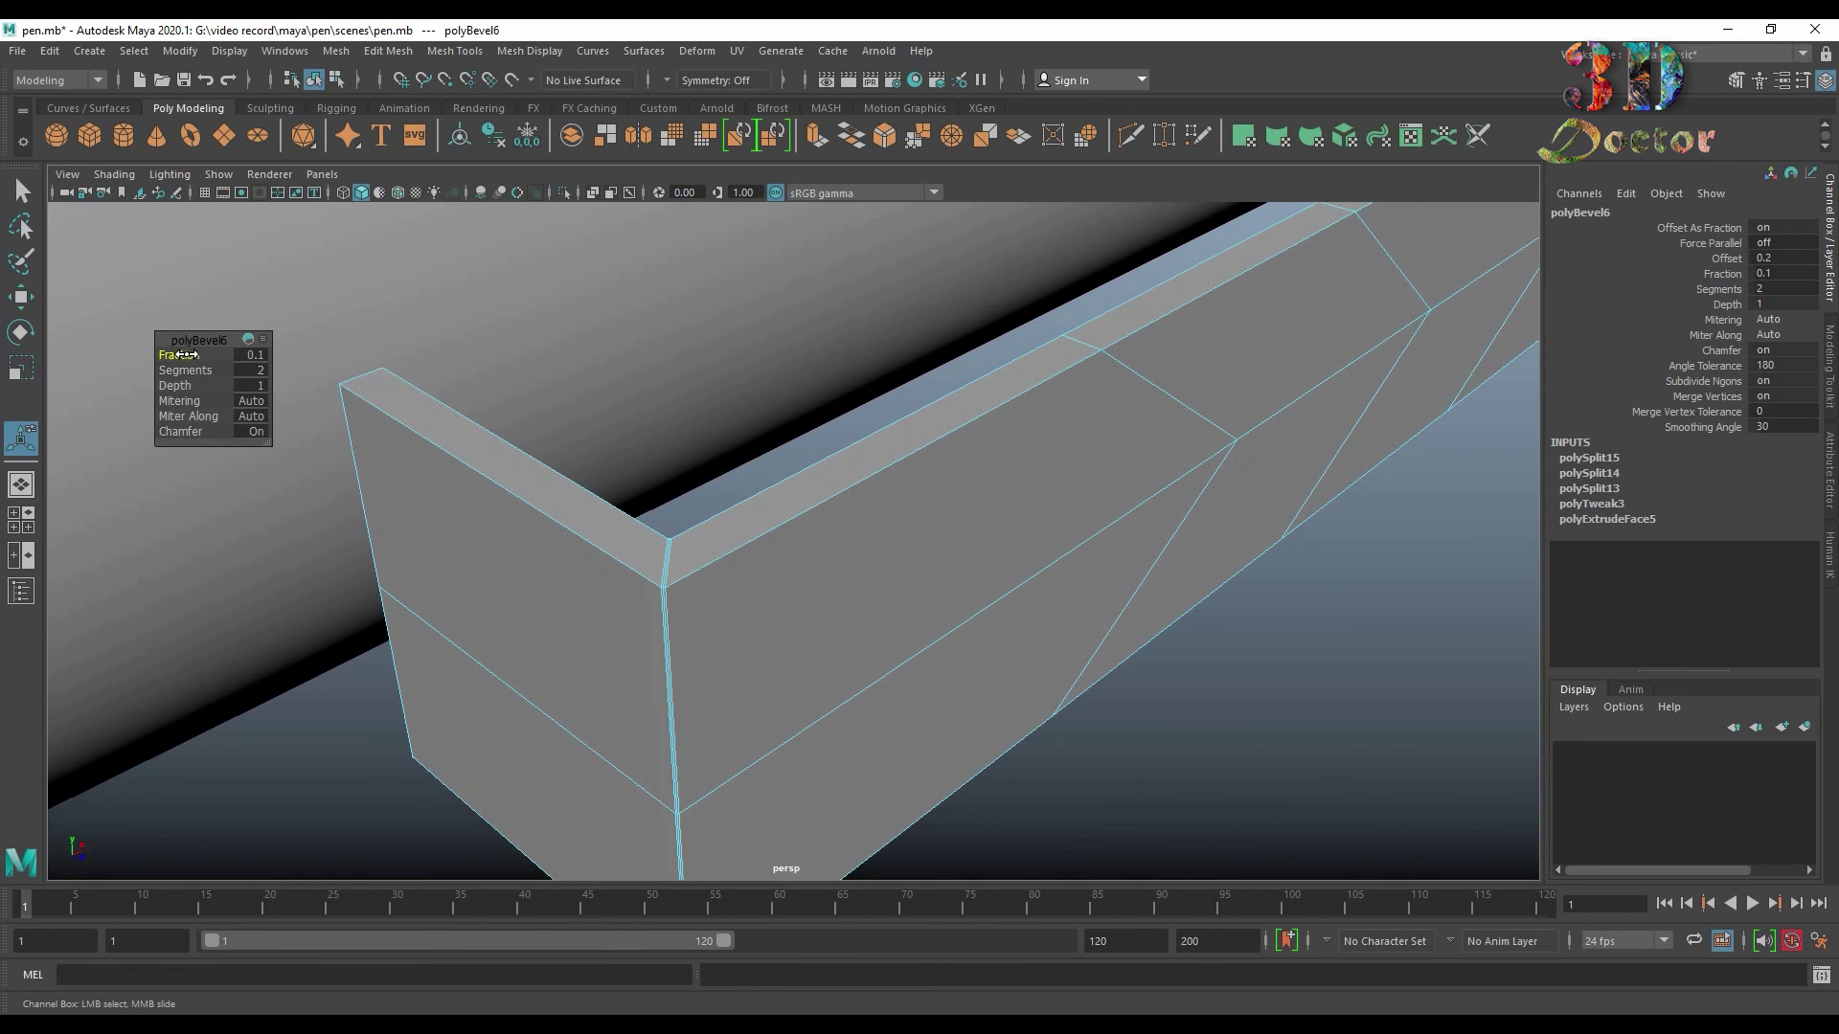
left_click(251, 355)
key("Return")
Step: Delete the narrow side face at the clip's bent end, leaving it open
right_click_drag(545, 536, 593, 515)
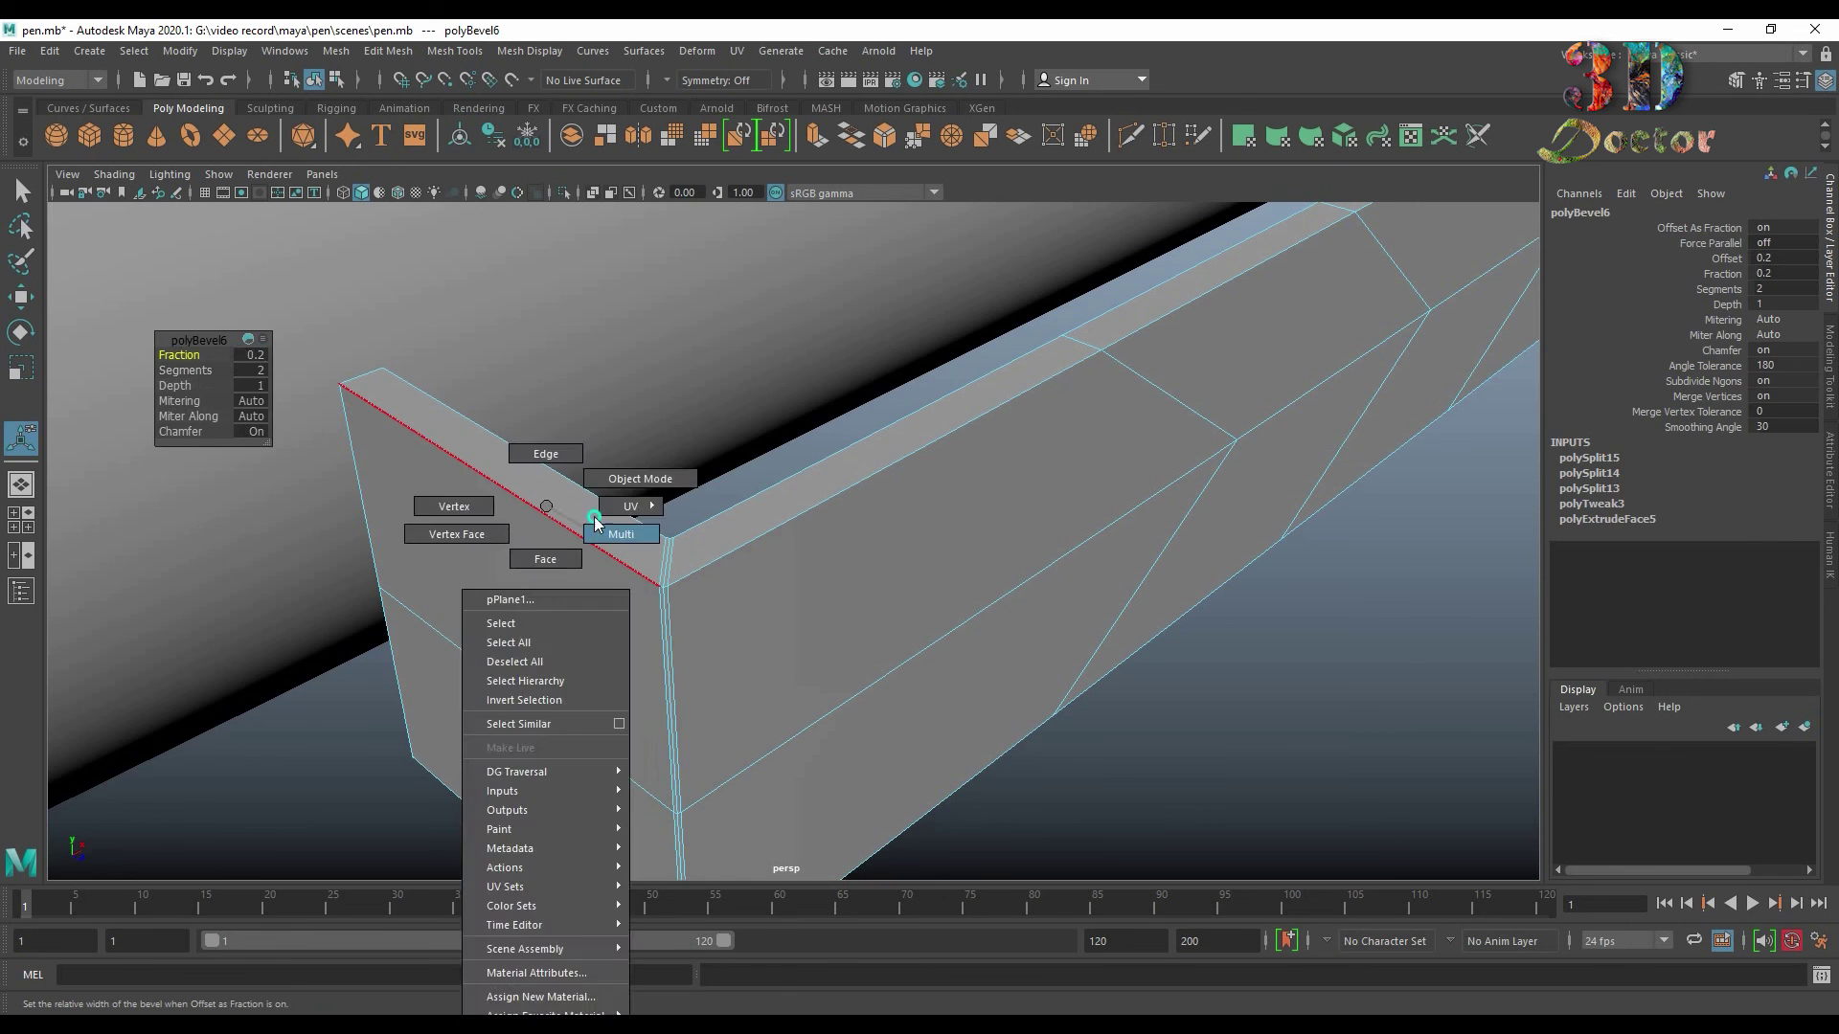
mouse_move(471, 646)
left_mouse_down("alt")
mouse_move(600, 636)
mouse_move(526, 624)
mouse_move(485, 443)
left_mouse_up("alt")
key("3")
key("1")
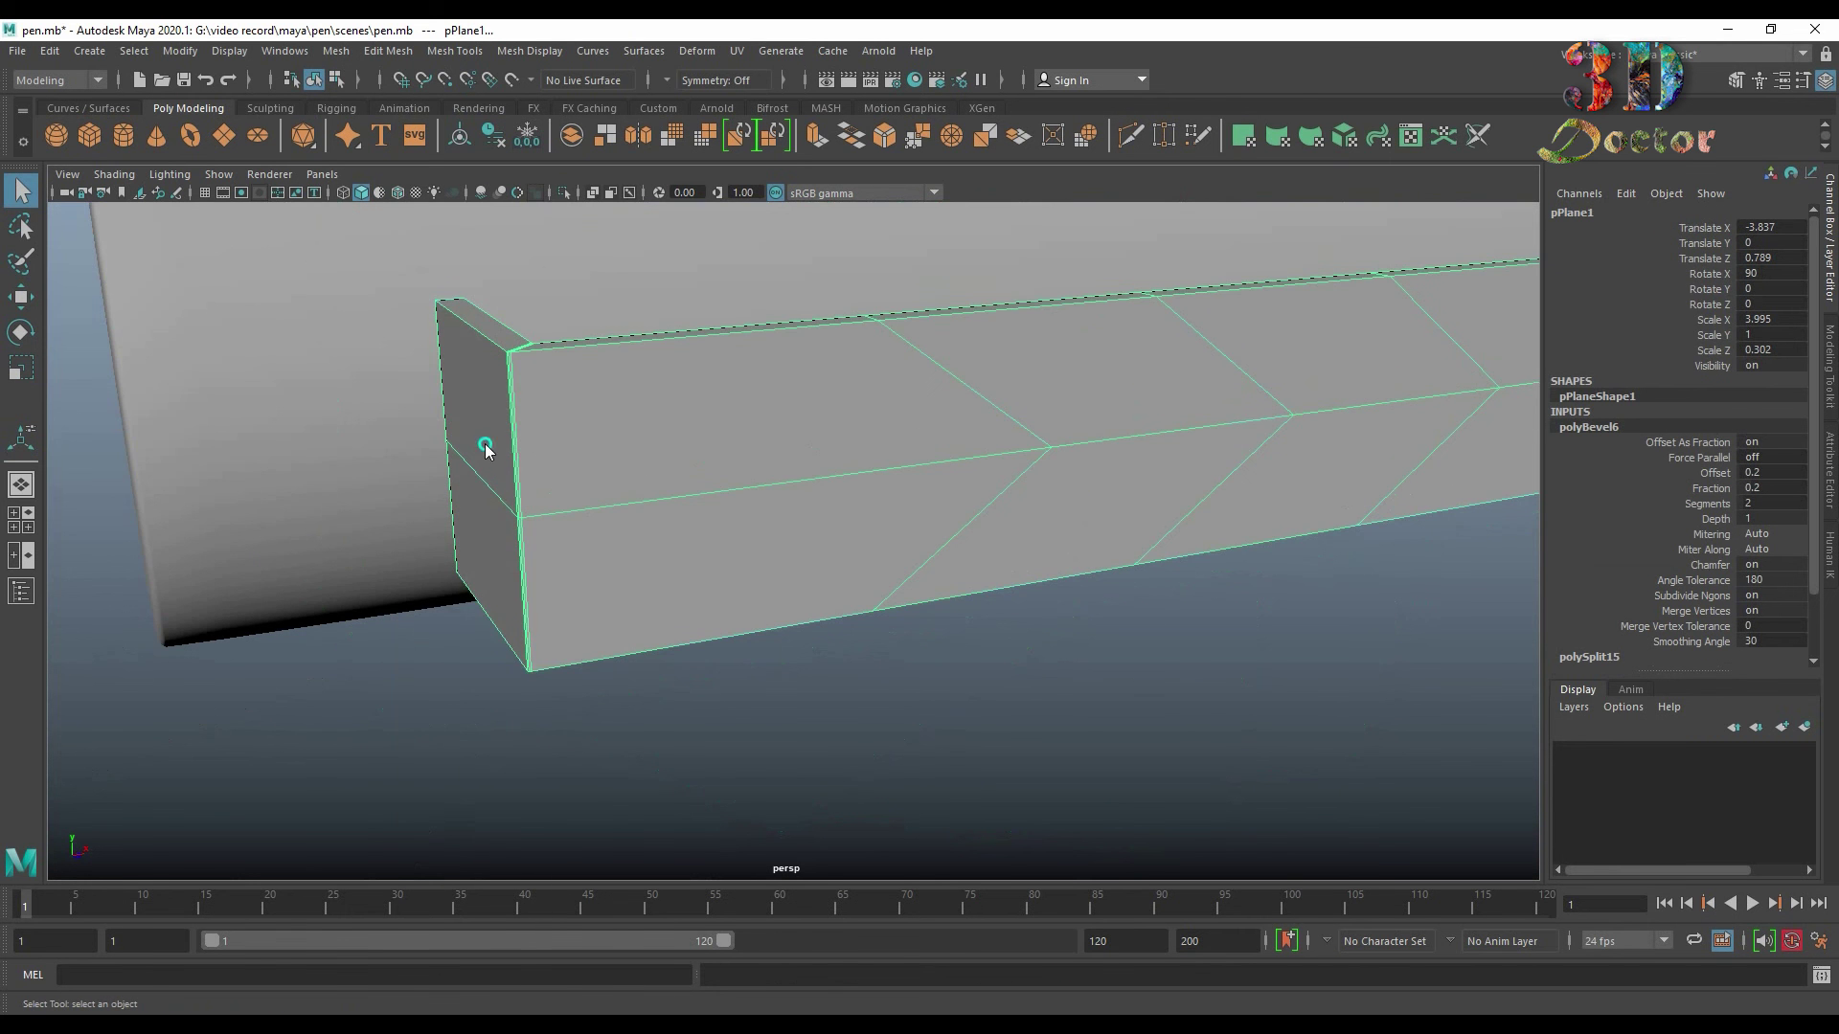
right_click_drag(485, 444, 485, 495)
mouse_move(486, 495)
left_mouse_down("alt")
mouse_move(378, 608)
mouse_move(904, 584)
left_mouse_up("alt")
left_click(1059, 613)
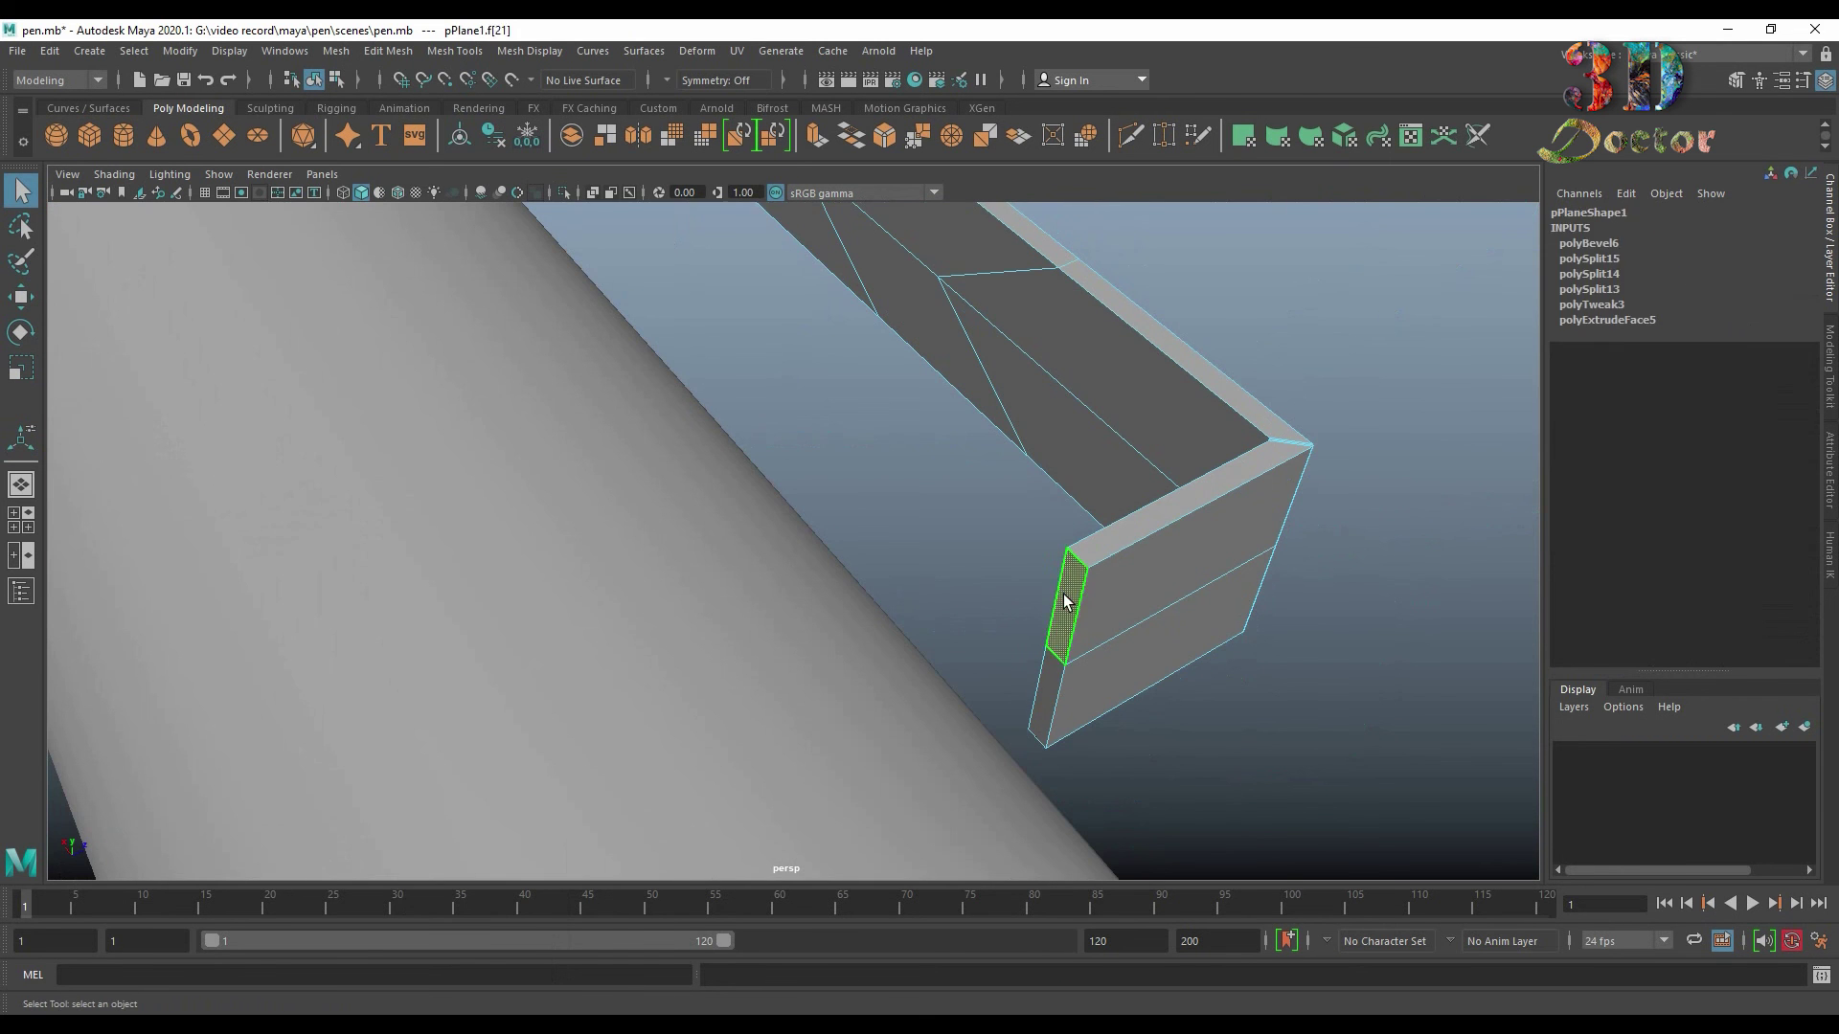
key("4")
key("5")
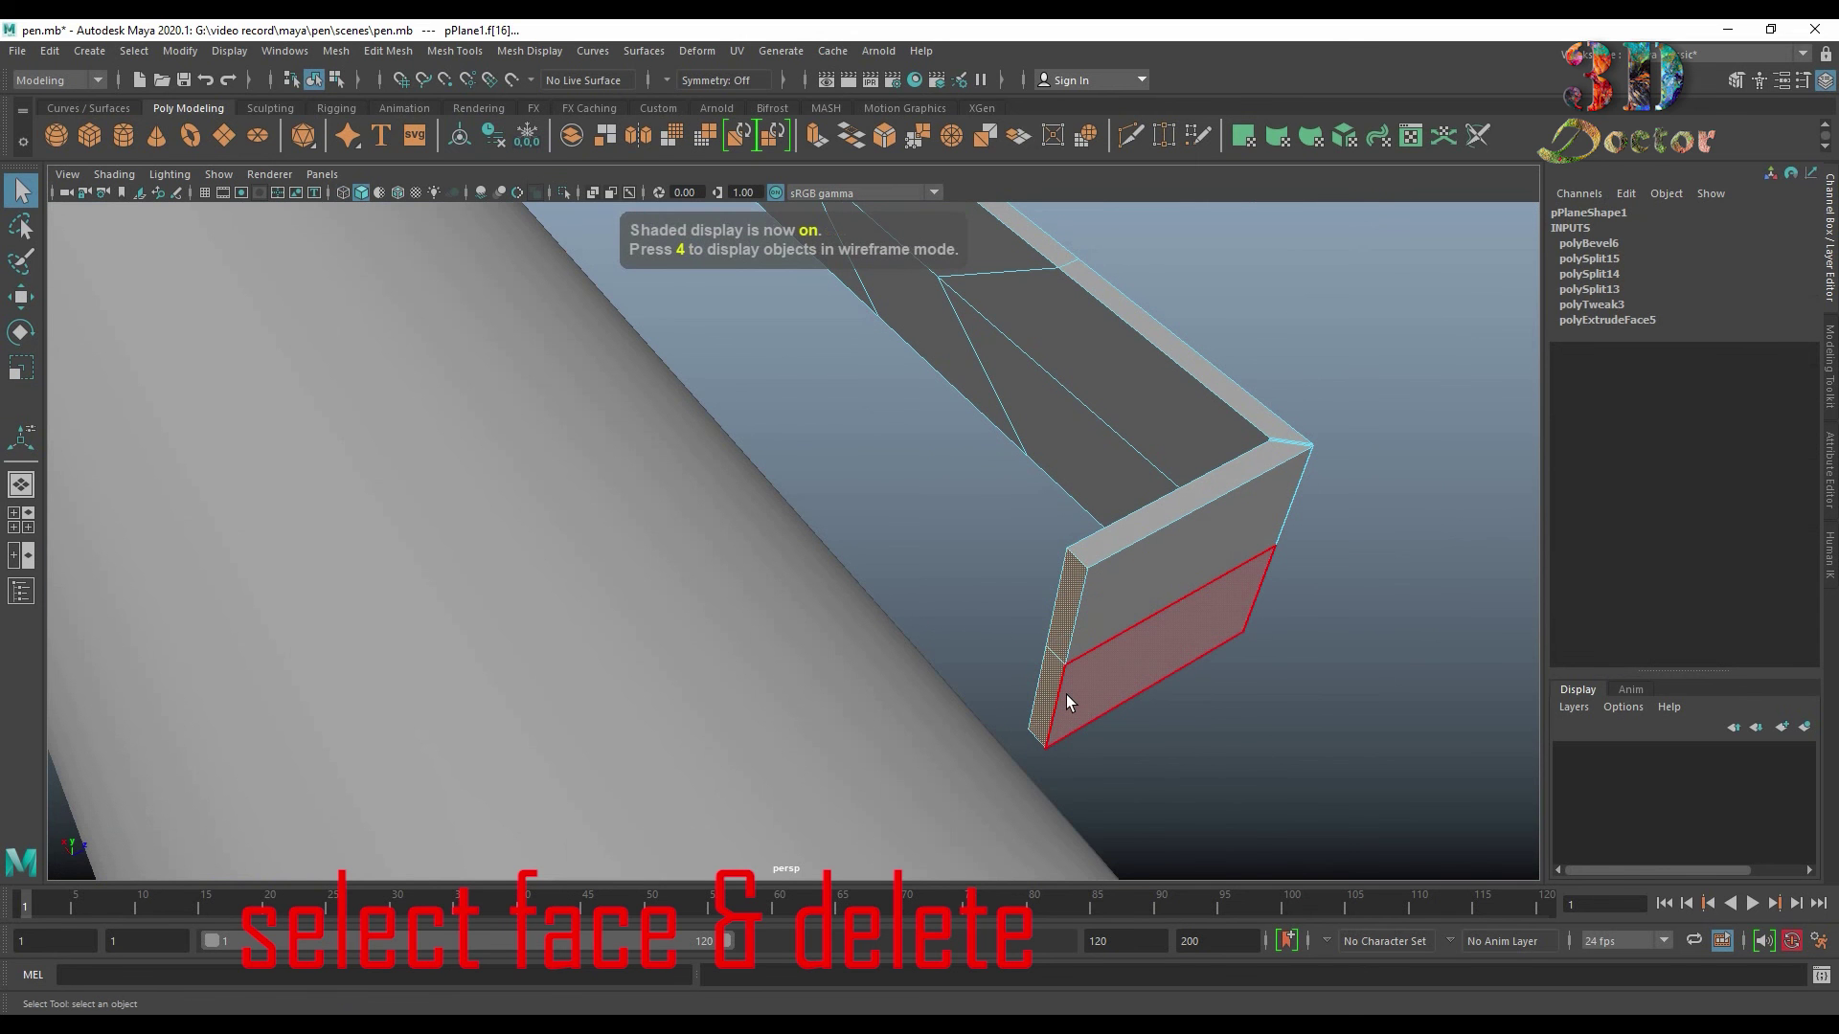
key("Delete")
Step: Preview the clip smoothed, then reselect it from a side view of the pen
right_click_drag(1163, 517, 1251, 476)
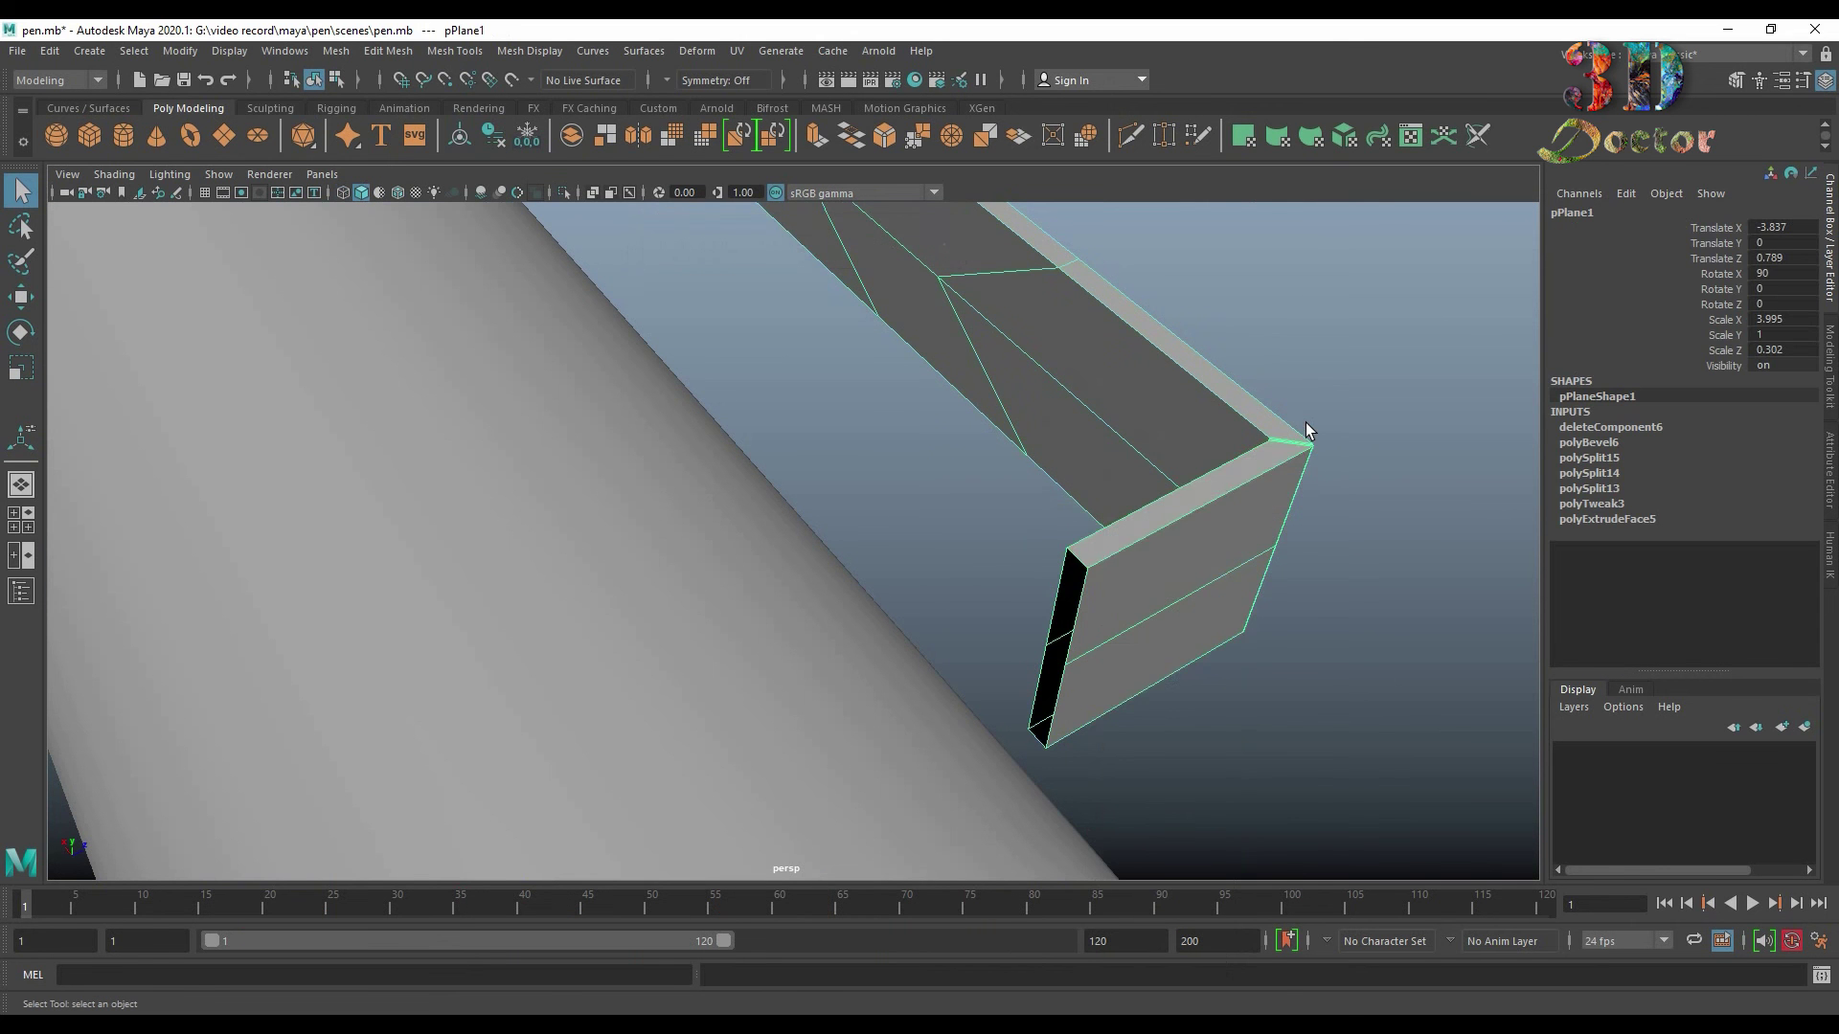
key("3")
left_click(1306, 422)
mouse_move(1314, 376)
left_mouse_down("alt")
mouse_move(1317, 398)
mouse_move(1096, 374)
mouse_move(709, 371)
mouse_move(698, 616)
mouse_move(636, 531)
left_mouse_up("alt")
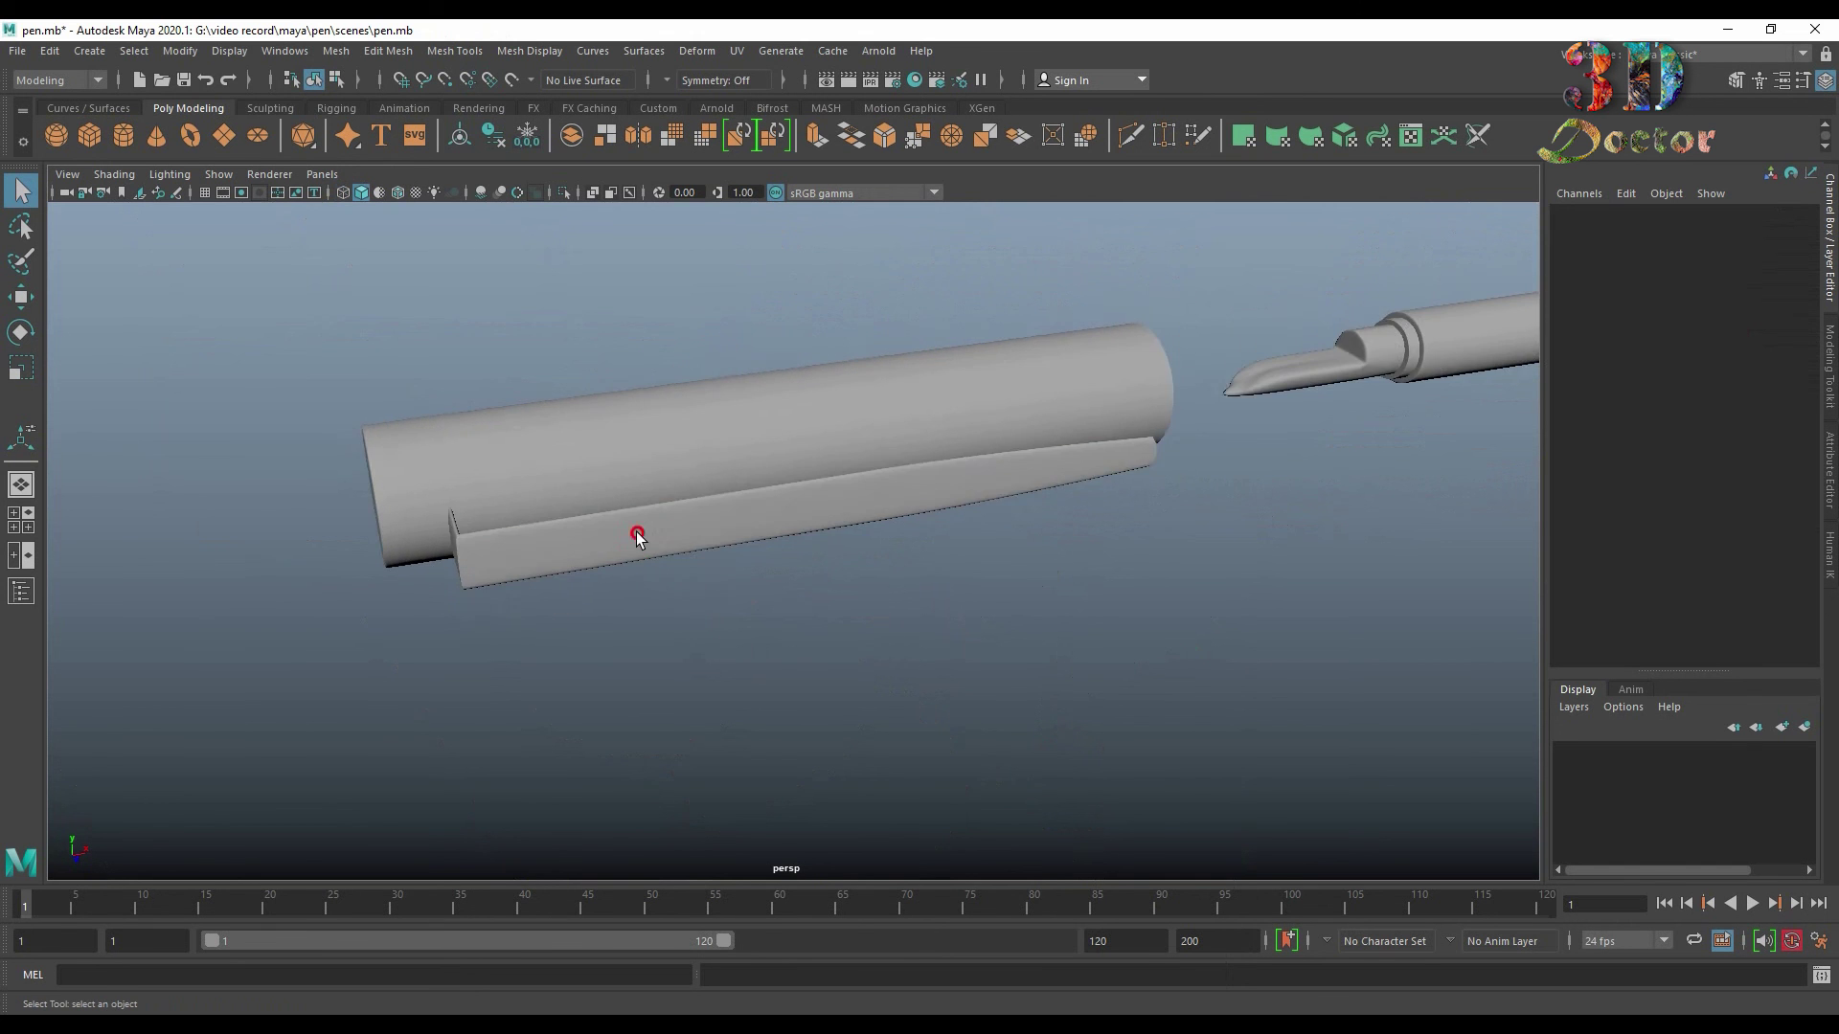
left_click(636, 532)
Step: Select the six chevron edge loops running along the clip
key("1")
key("4")
key("5")
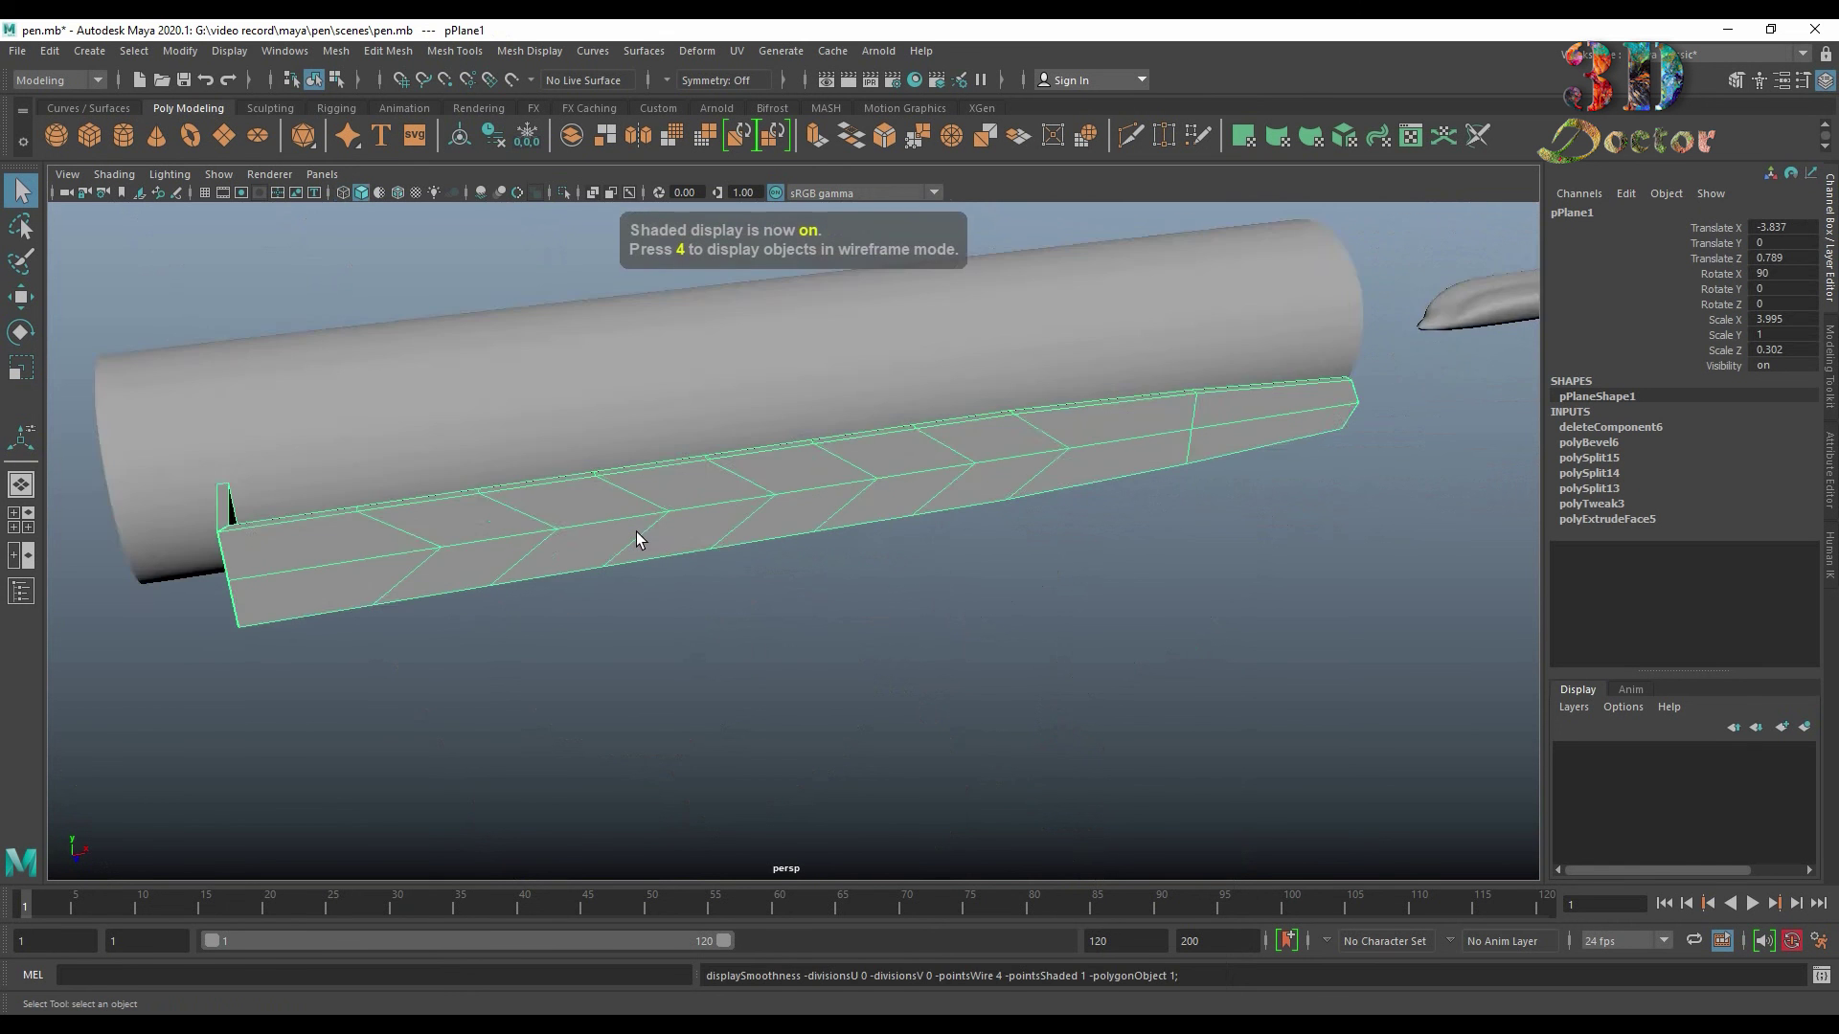
scroll(653, 530, "up", 5)
scroll(653, 530, "down", 3)
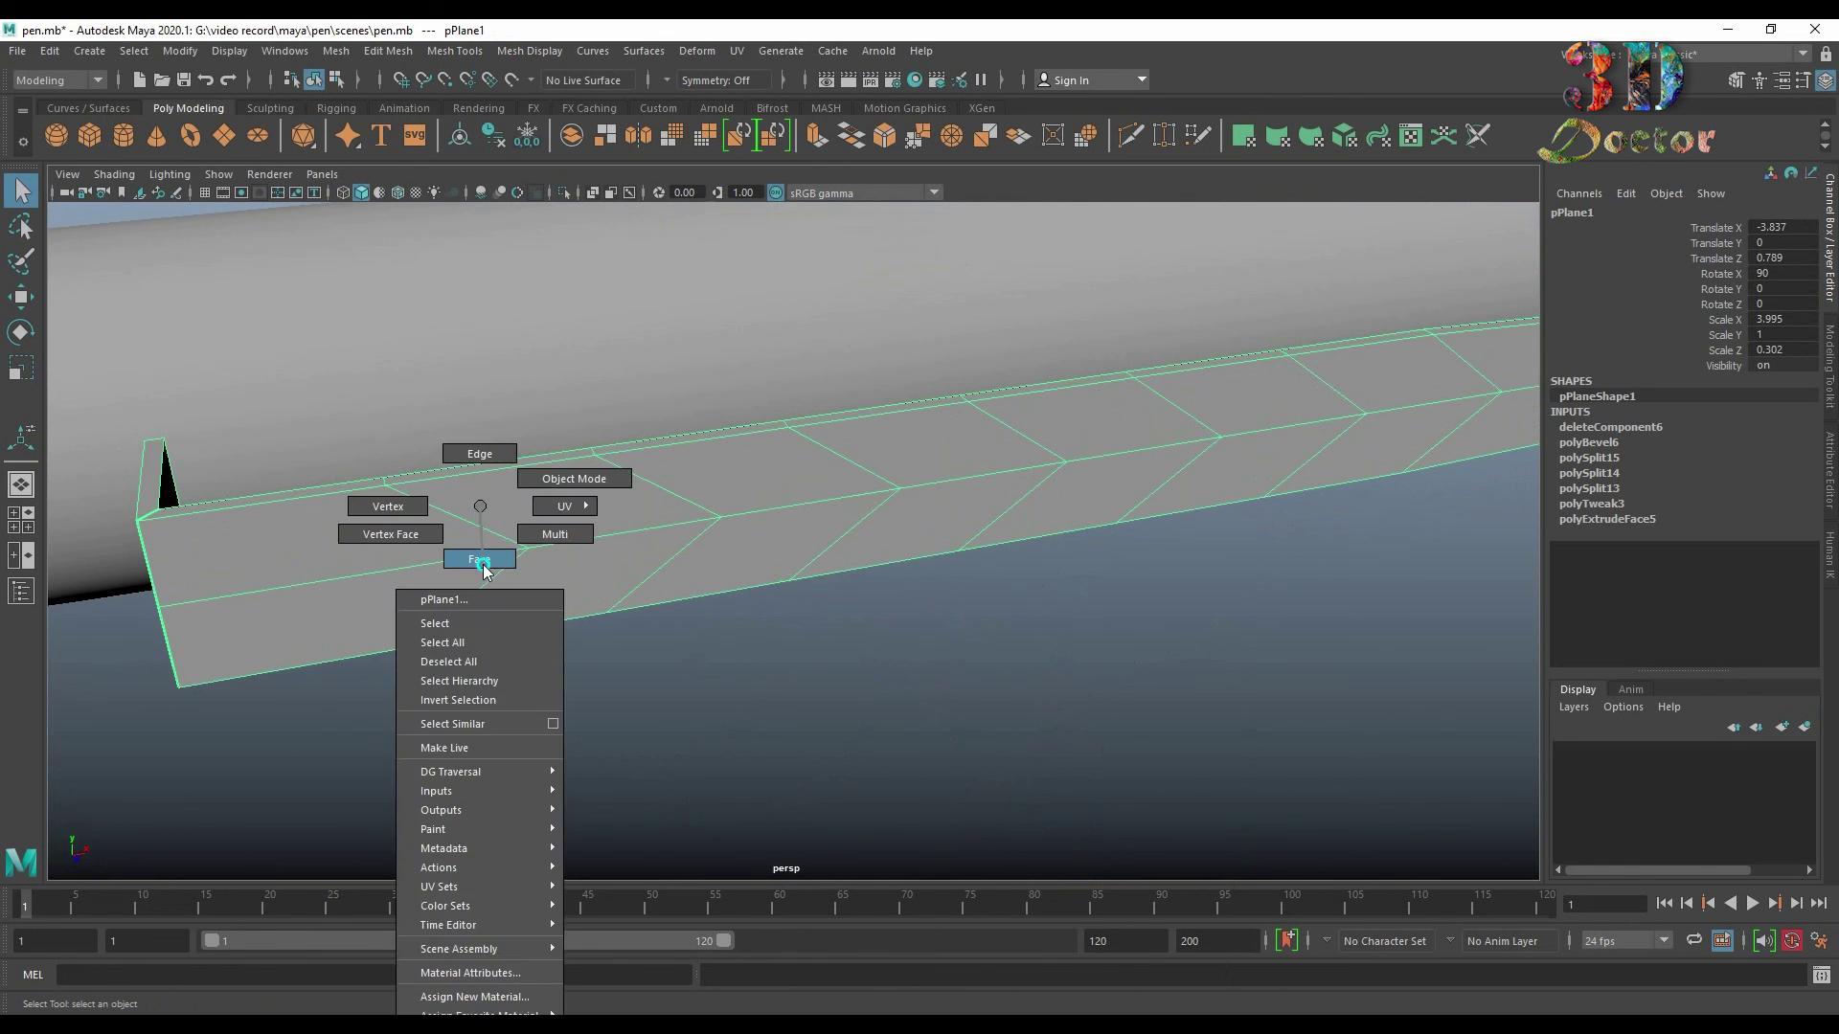
mouse_move(480, 517)
right_mouse_down()
mouse_move(480, 562)
mouse_move(469, 475)
right_mouse_up()
double_click(473, 527)
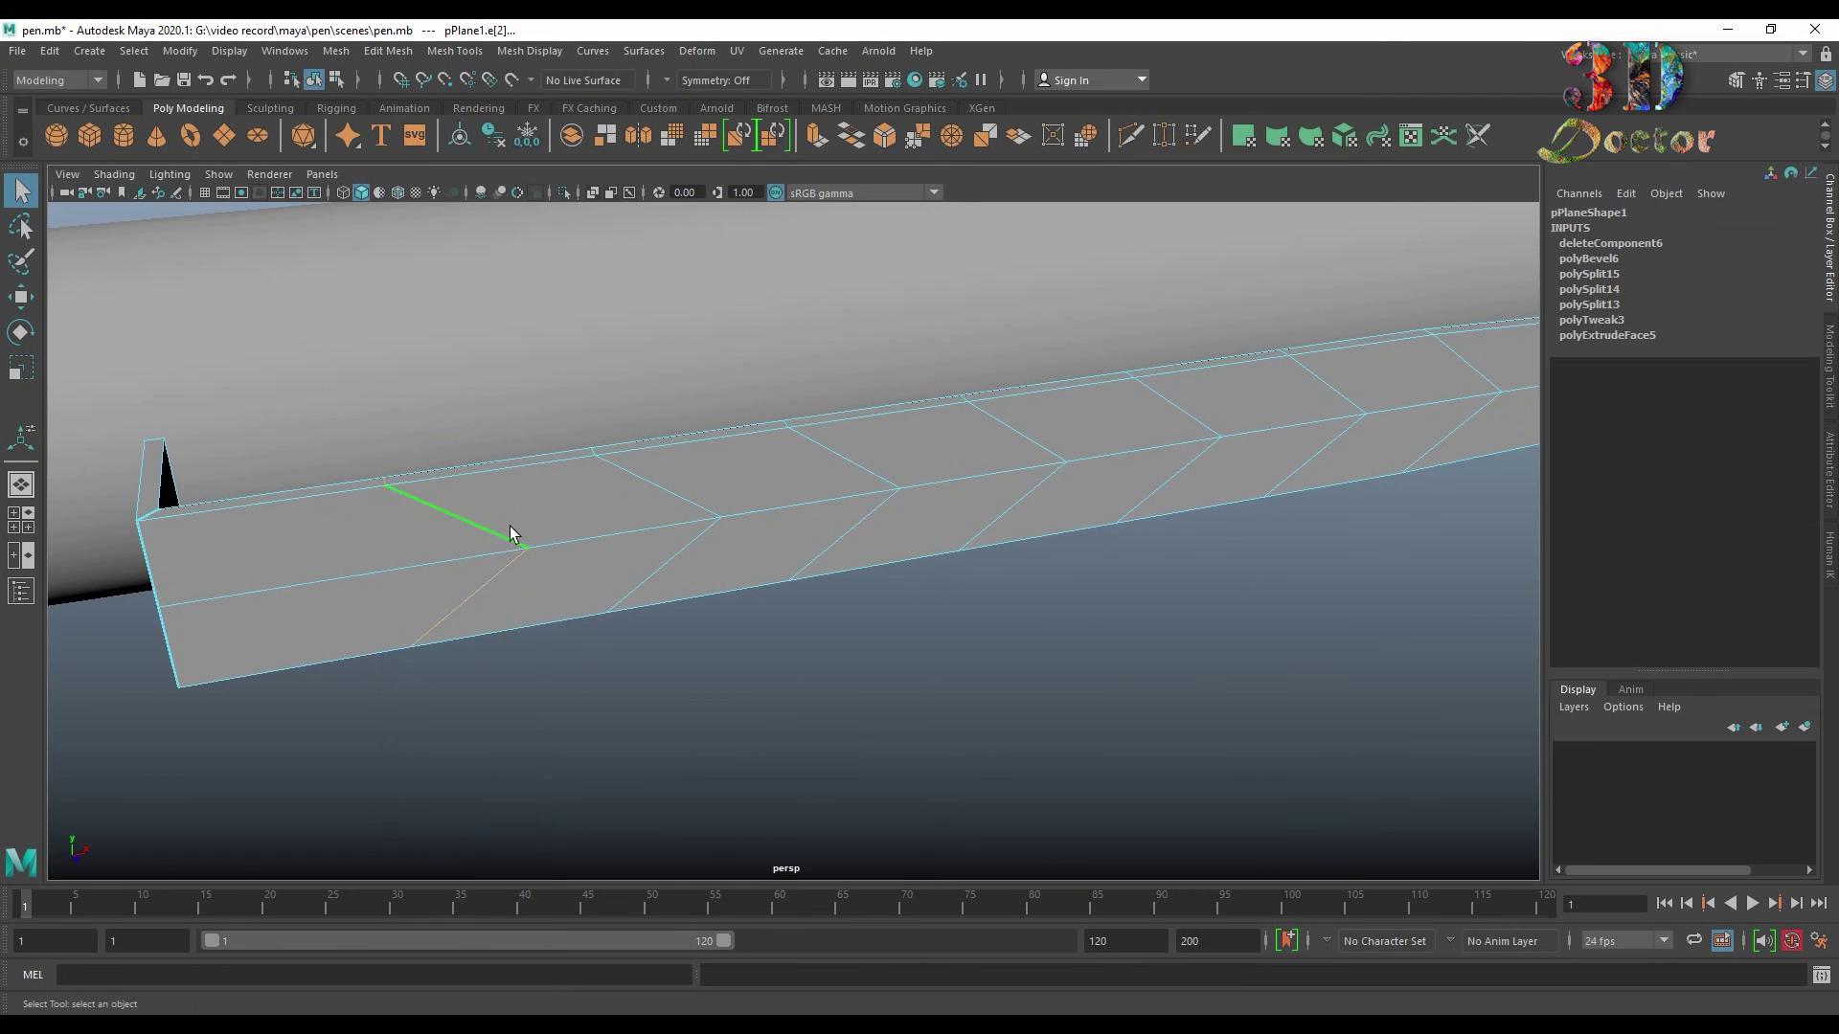
double_click(651, 482, "shift")
double_click(849, 459, "shift")
double_click(1019, 430, "shift")
double_click(1168, 404, "shift")
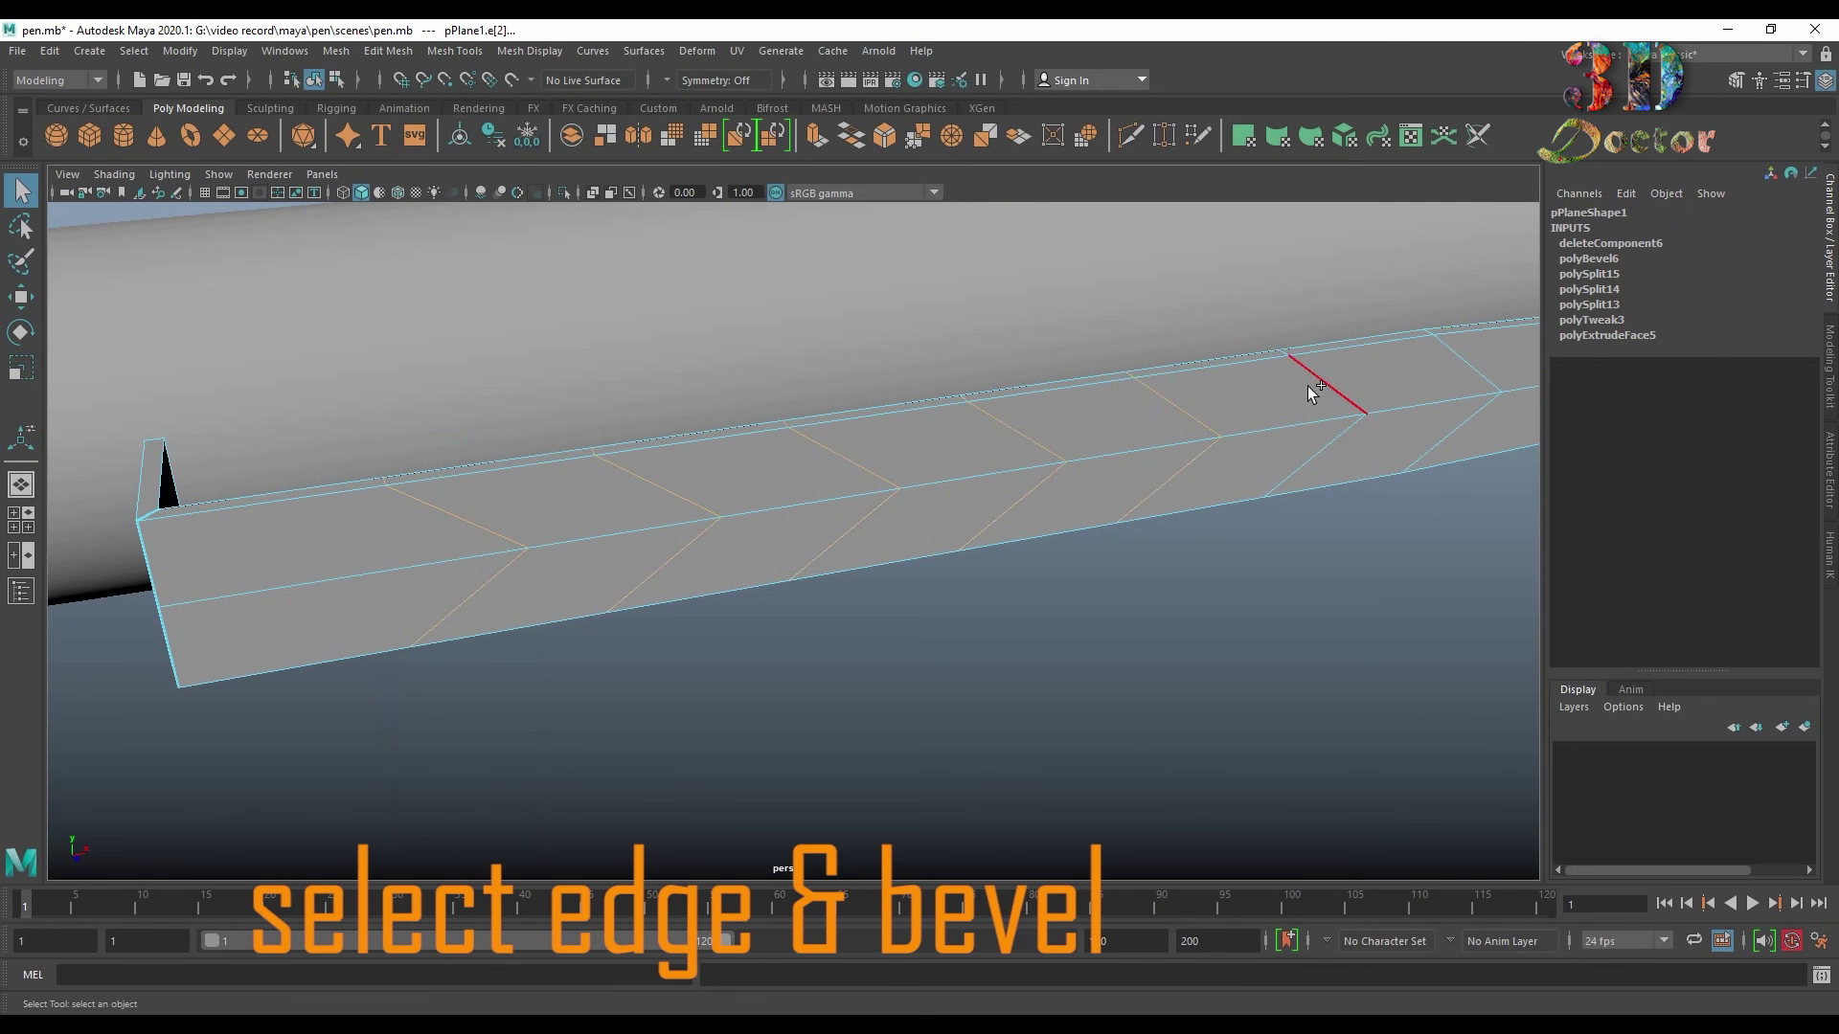
double_click(1480, 370, "shift")
Step: Bevel the chevron edges with 3 segments at fraction 0.4
left_click(884, 135)
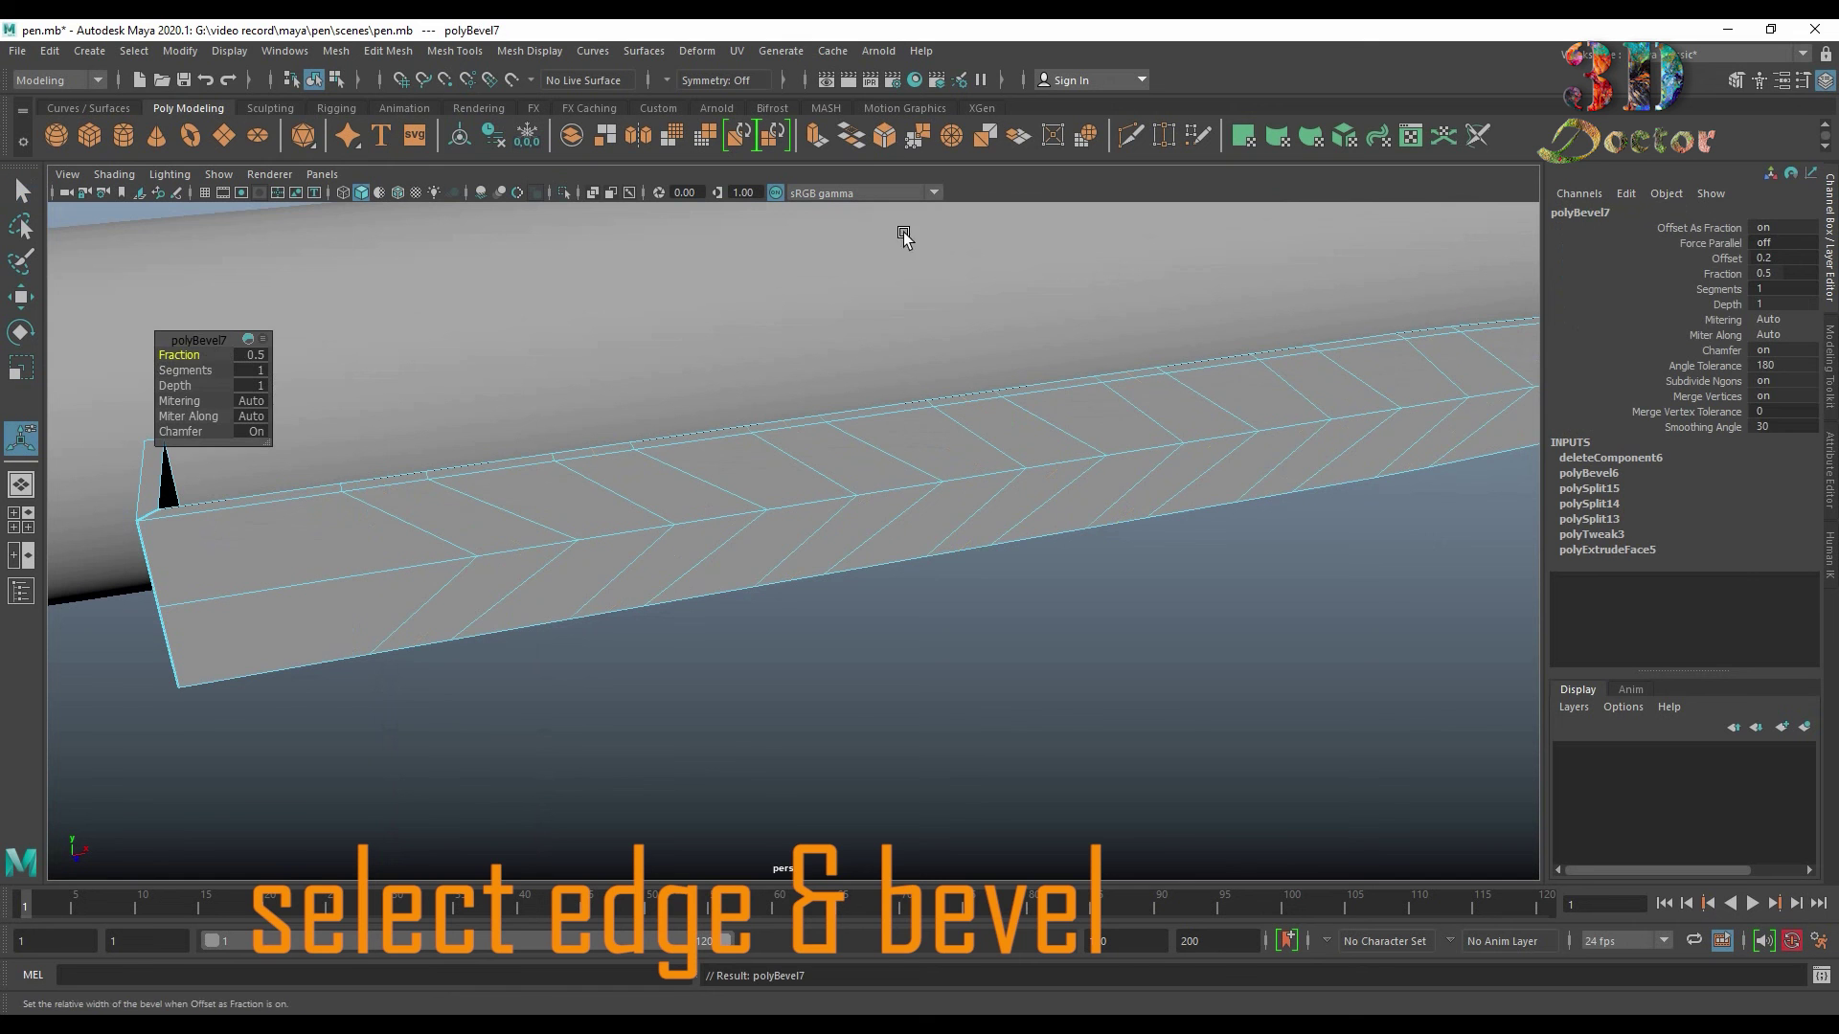
mouse_move(185, 370)
left_mouse_down()
mouse_move(206, 369)
mouse_move(163, 353)
mouse_move(375, 412)
left_mouse_up()
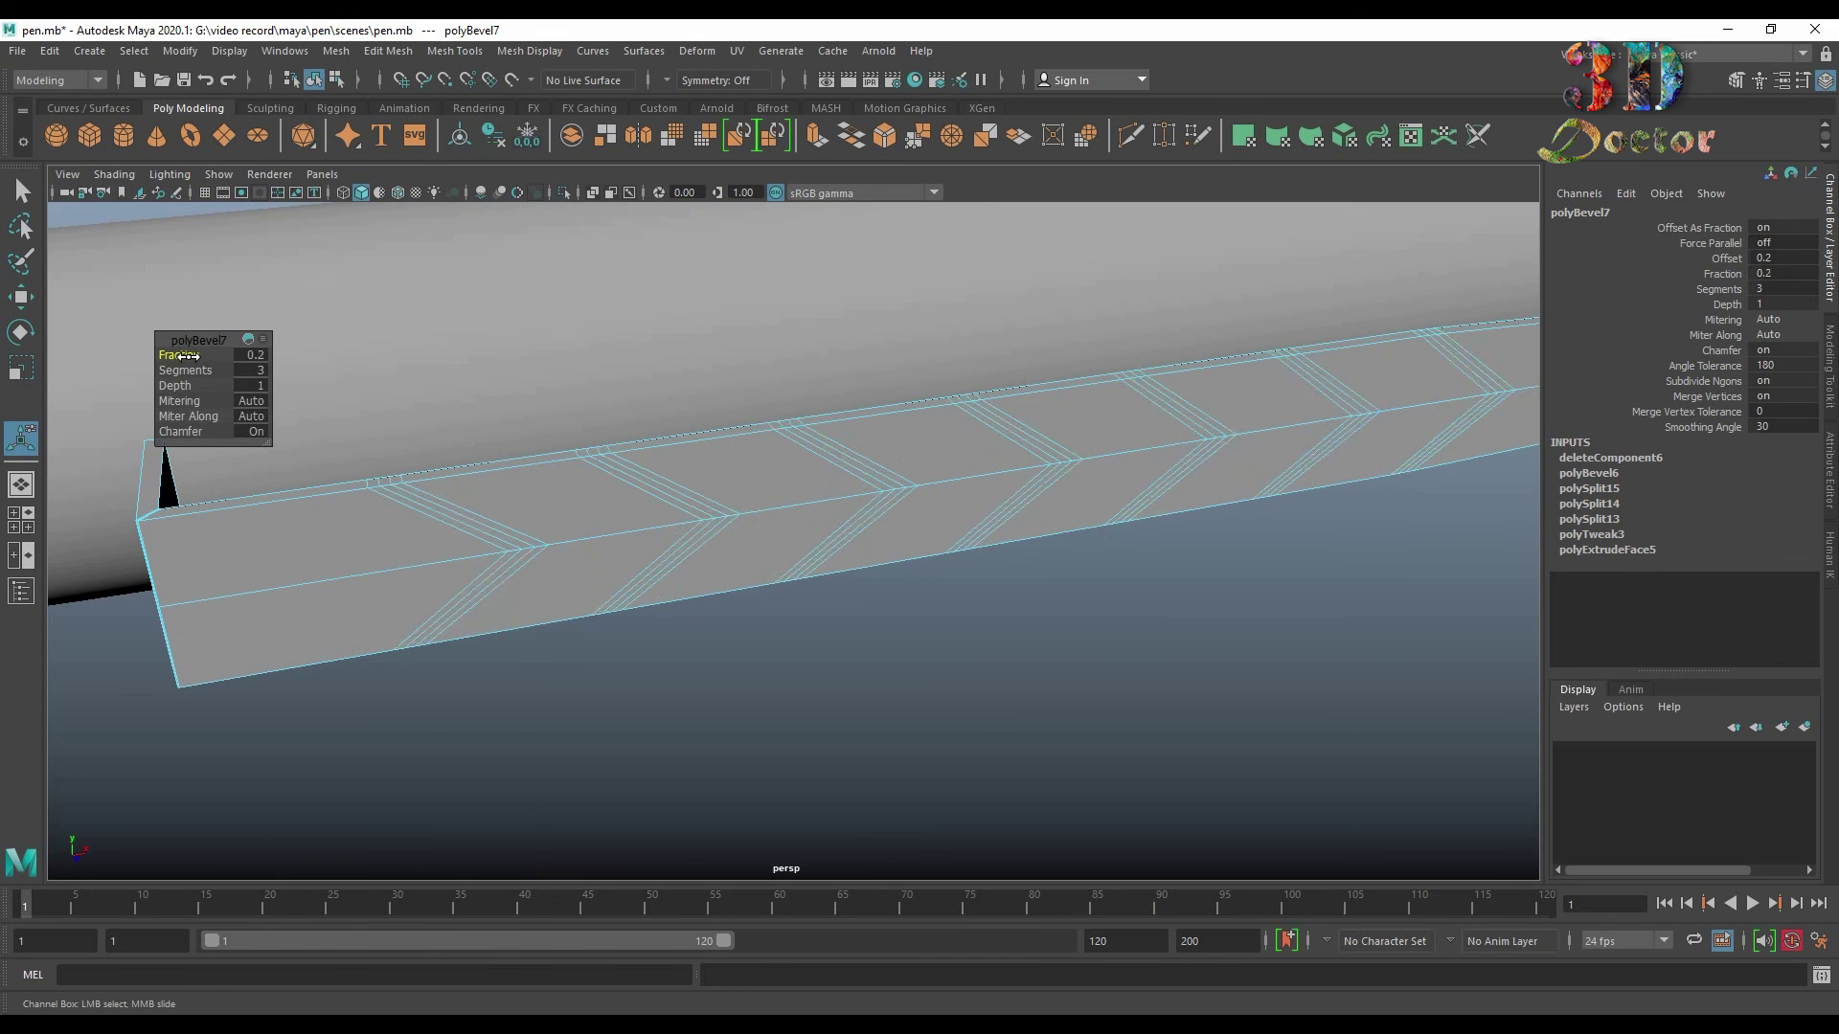
left_click(261, 359)
Step: Confirm the 0.4 bevel fraction and select one face strip in each chevron band
key("Return")
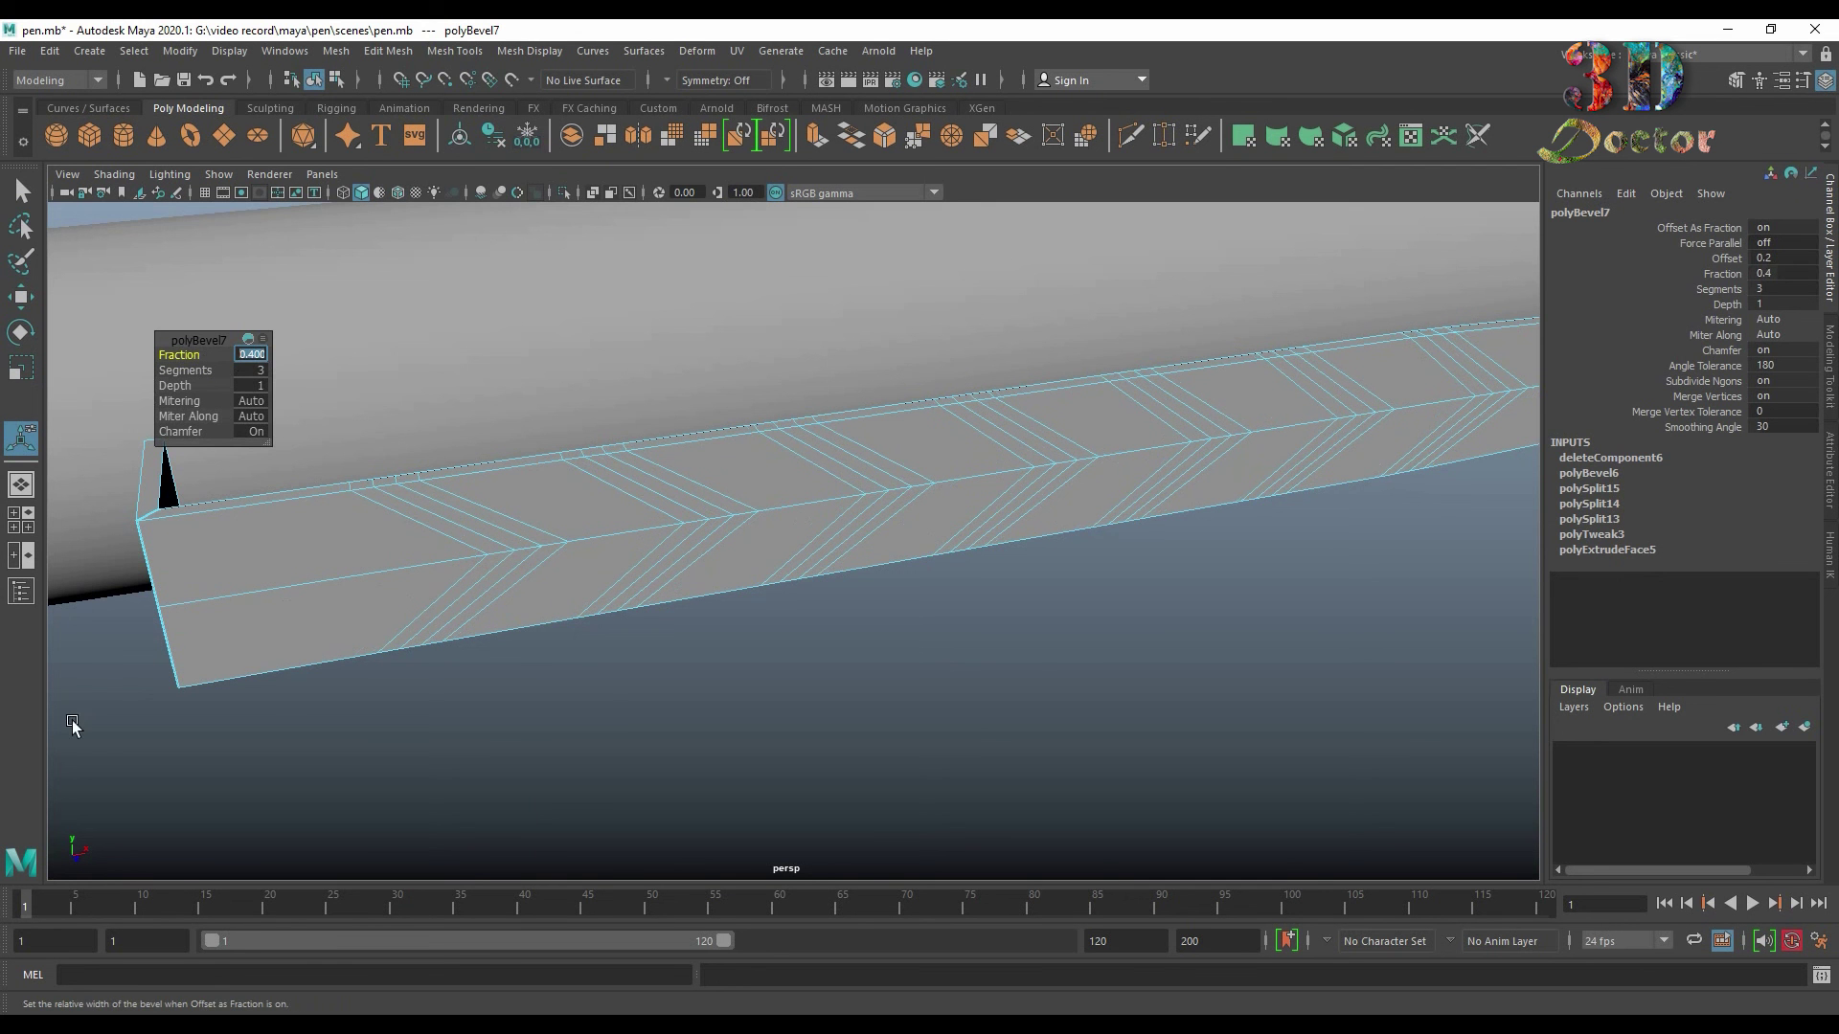
left_click(573, 678)
right_click_drag(488, 520, 492, 554)
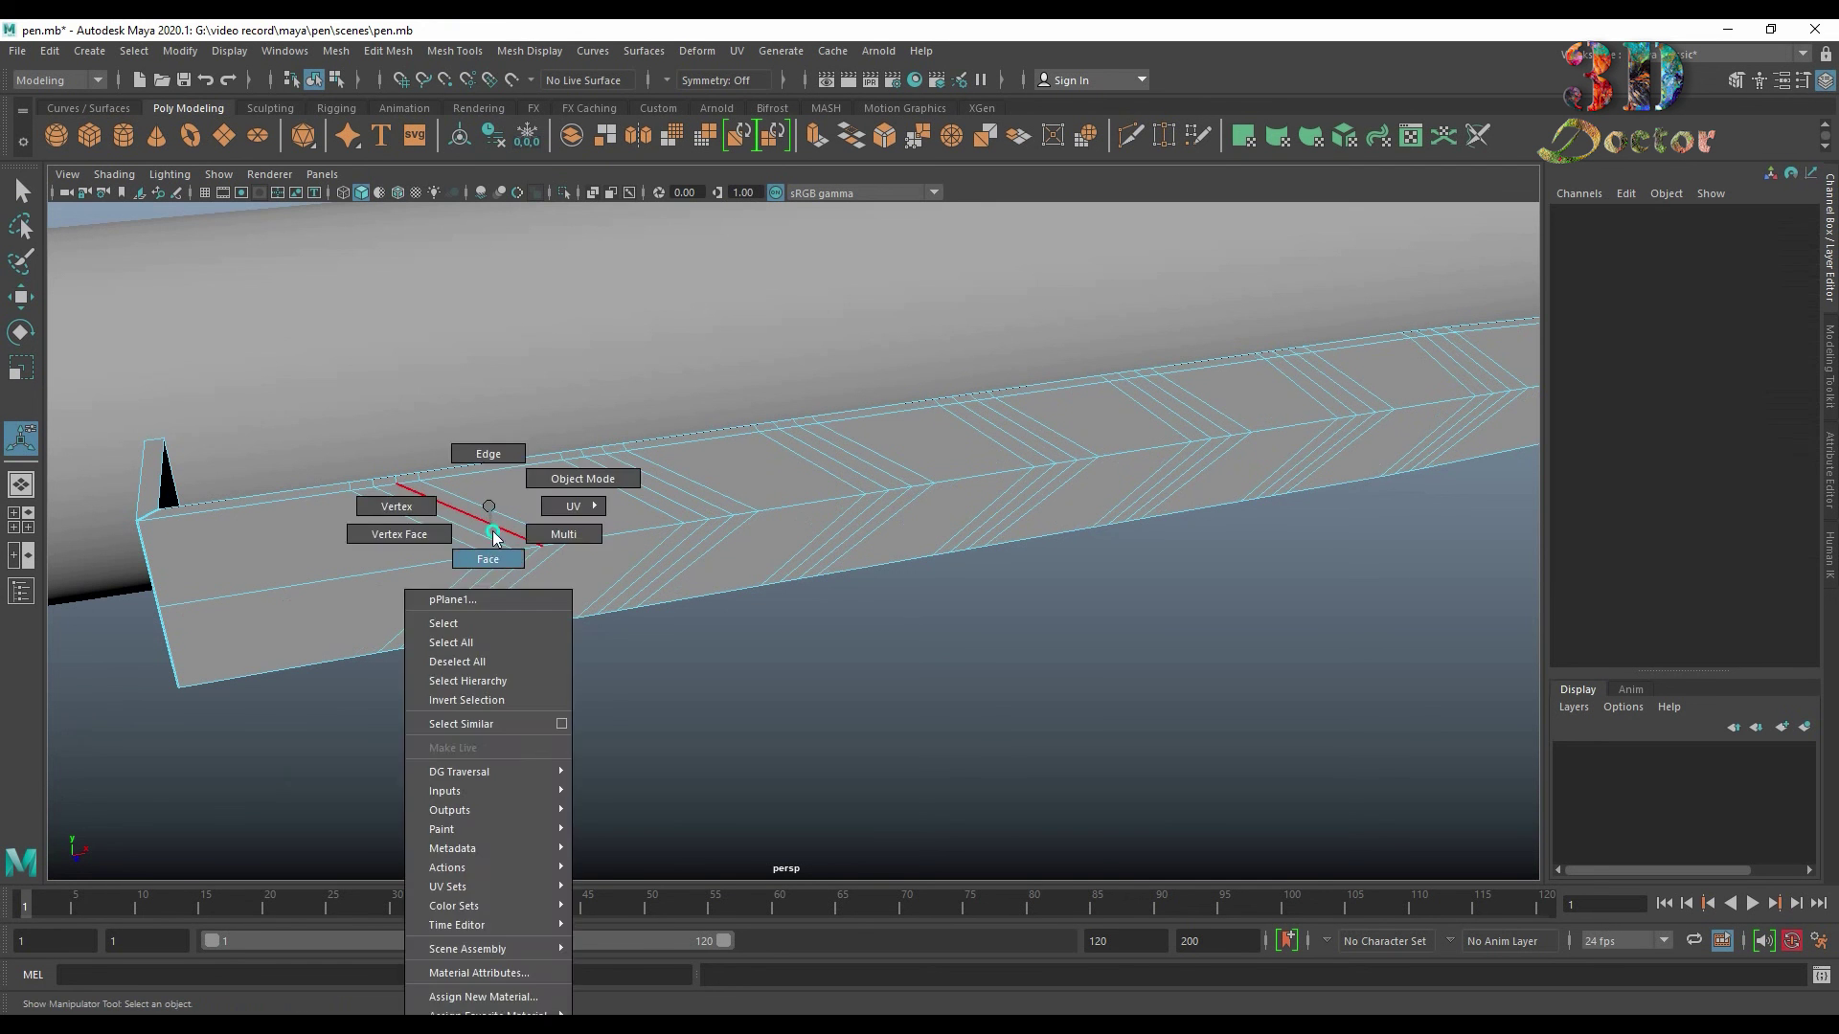
key("q")
left_click(462, 513)
left_click(517, 560, "shift")
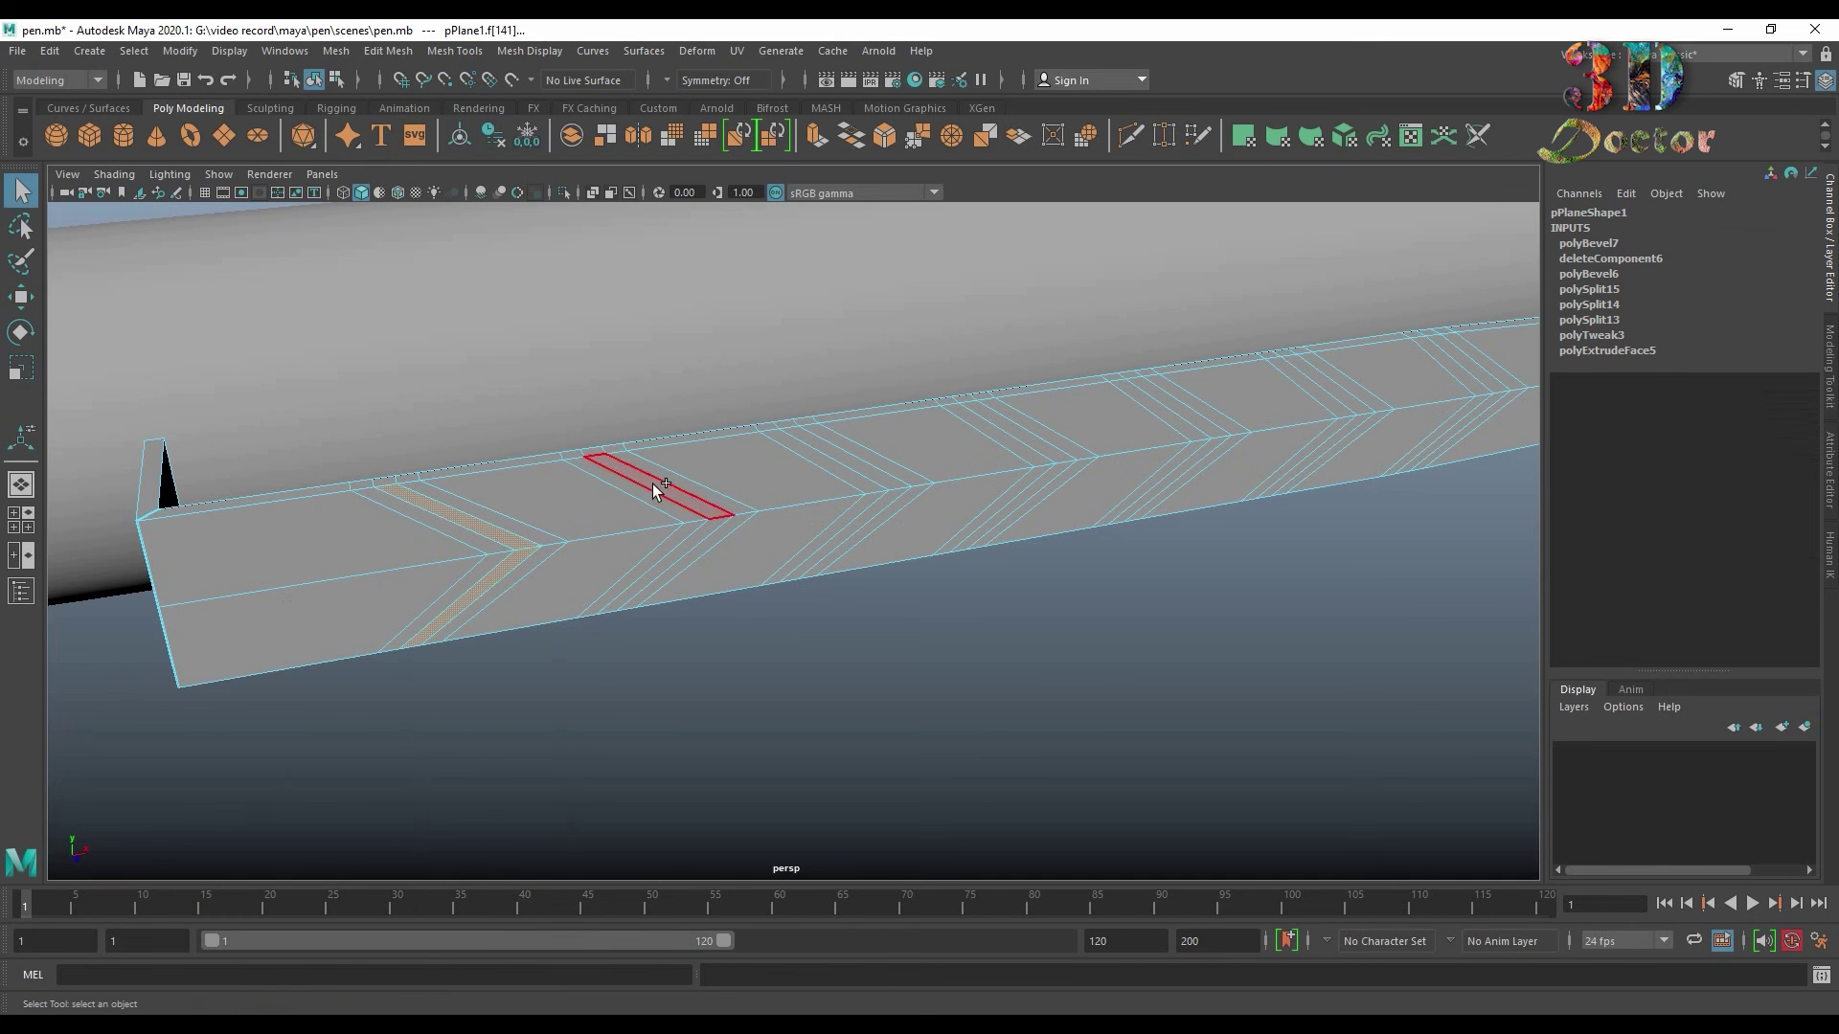
left_click(656, 486, "shift")
left_click(694, 541, "shift")
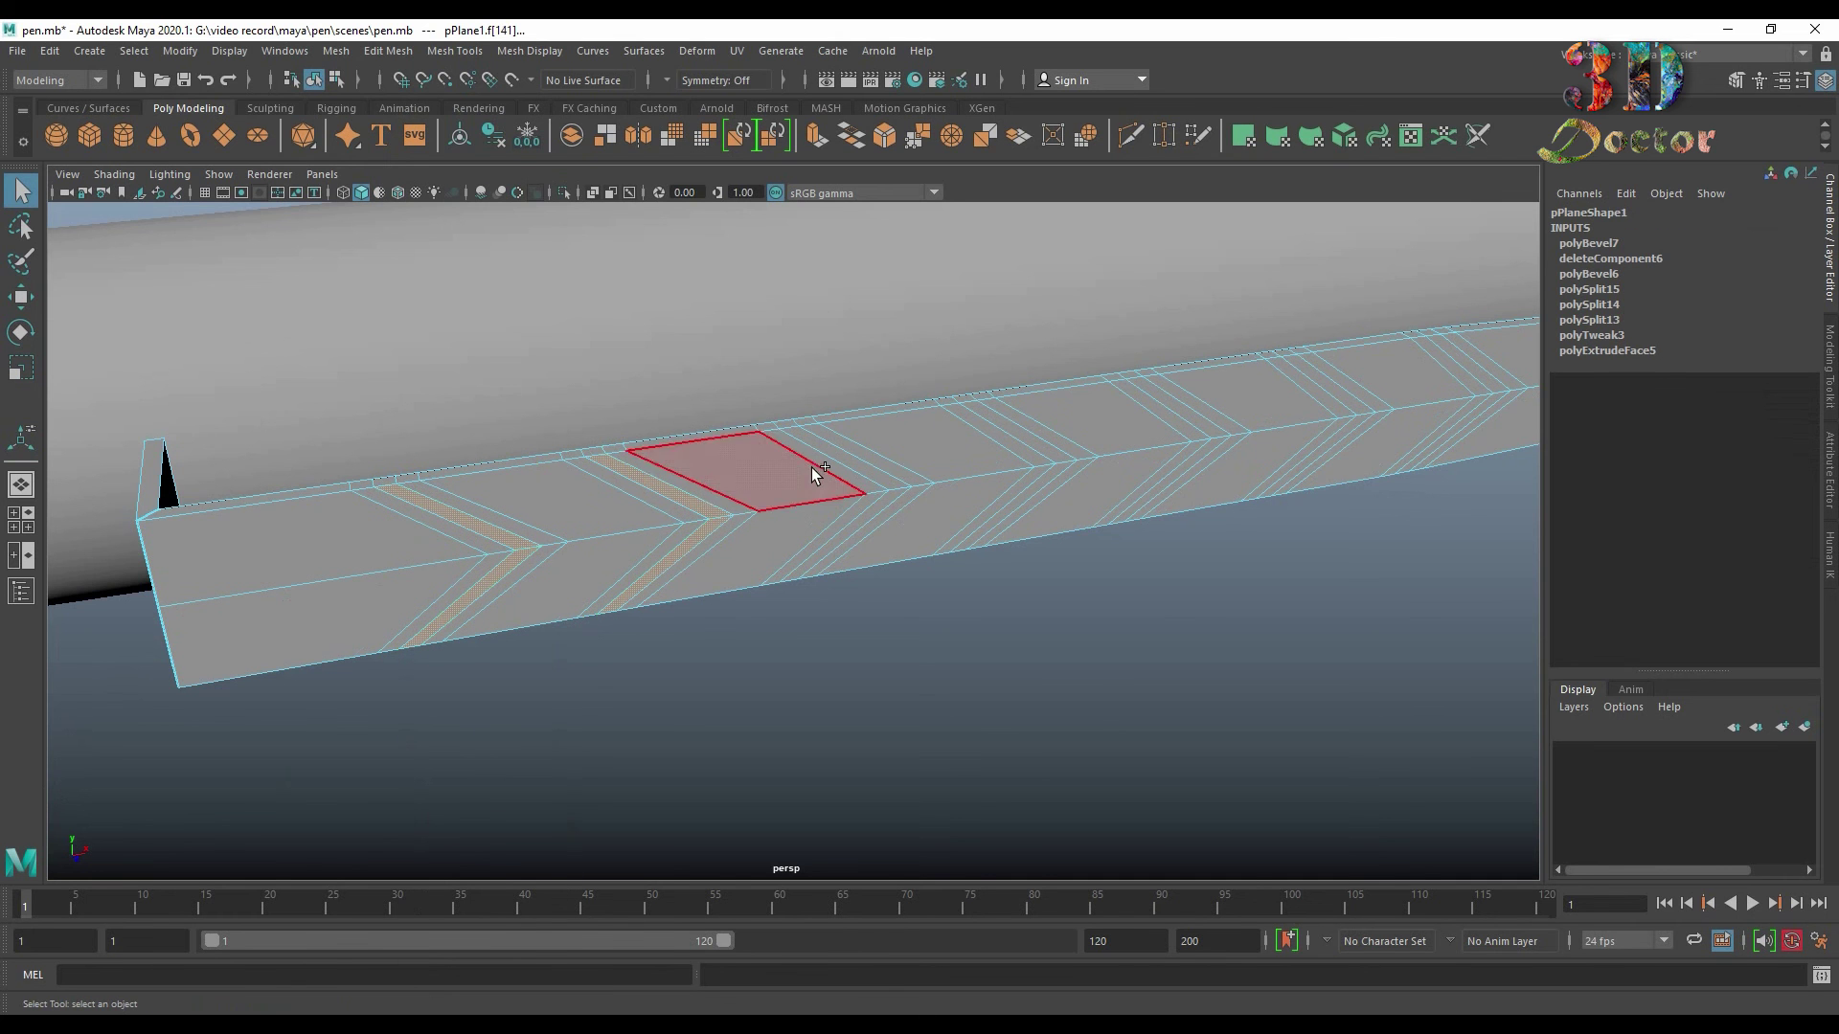
left_click(879, 506, "shift")
left_click(1027, 443, "shift")
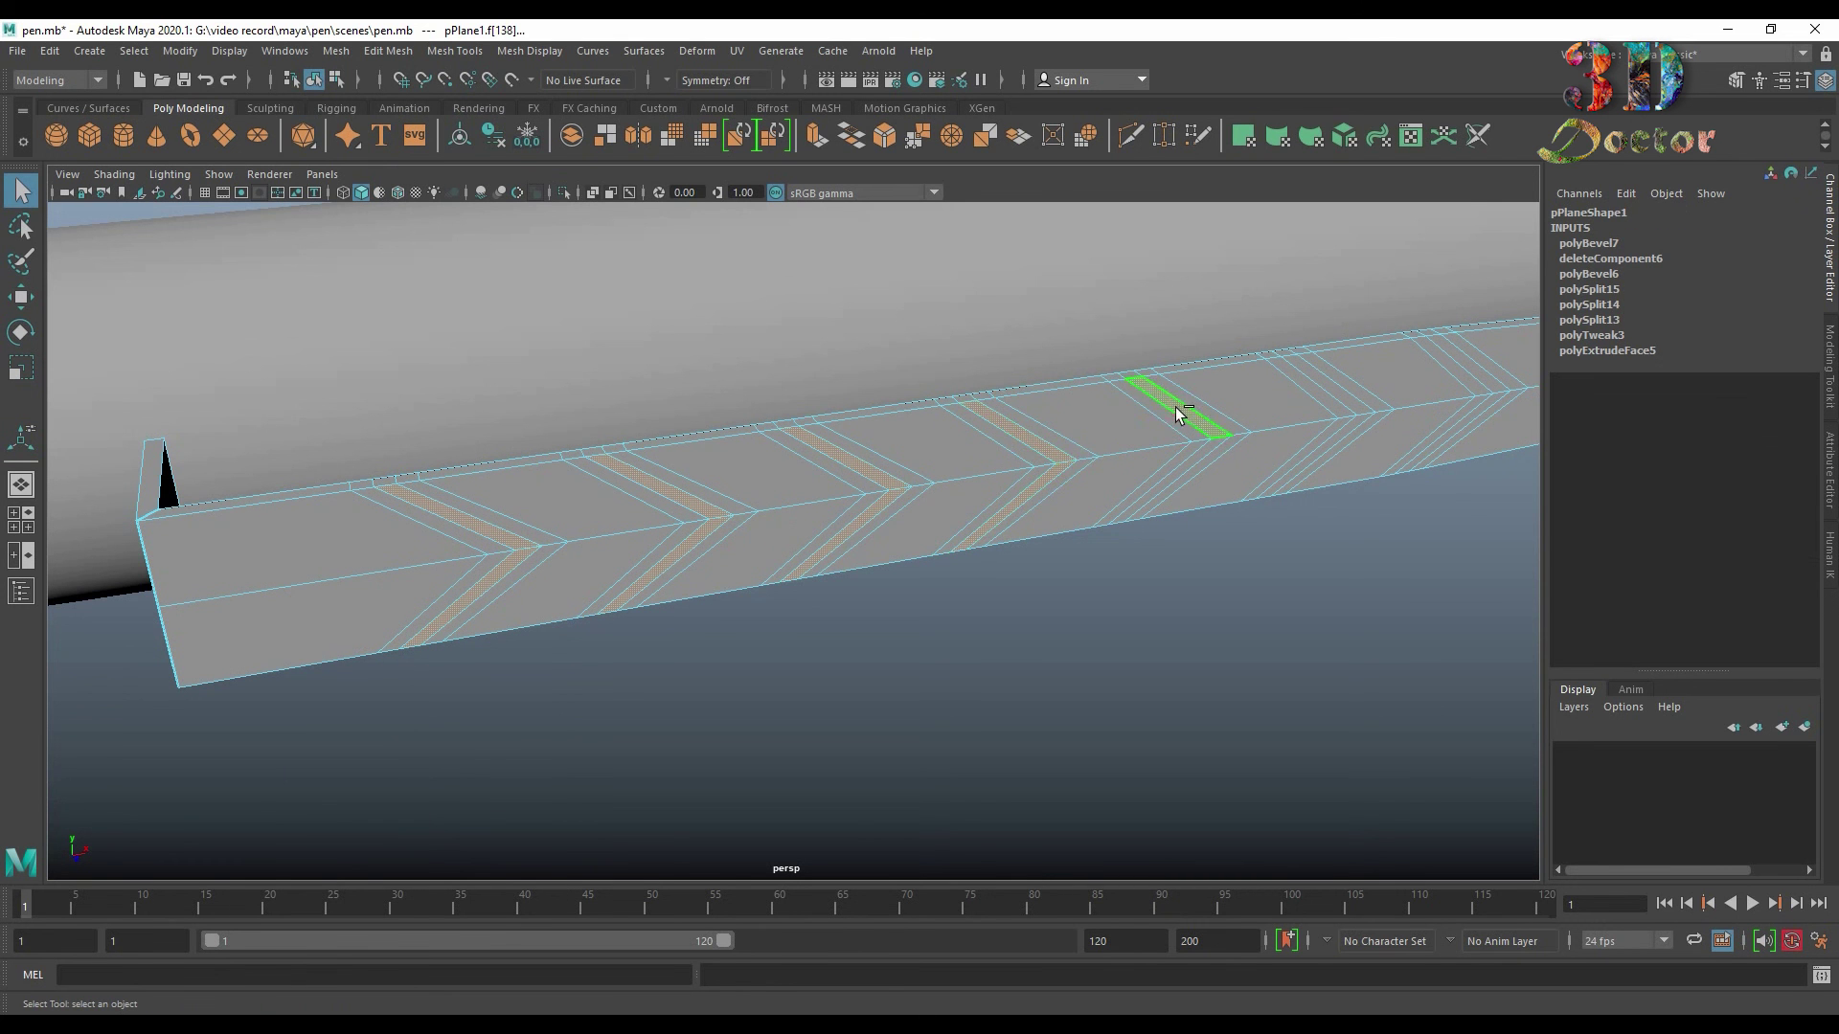
left_click(1203, 447, "shift")
left_click(1346, 412, "shift")
Step: Extrude the selected chevron strips slightly outward into raised ridges along the clip
middle_click_drag(1307, 572, 1052, 618, "alt")
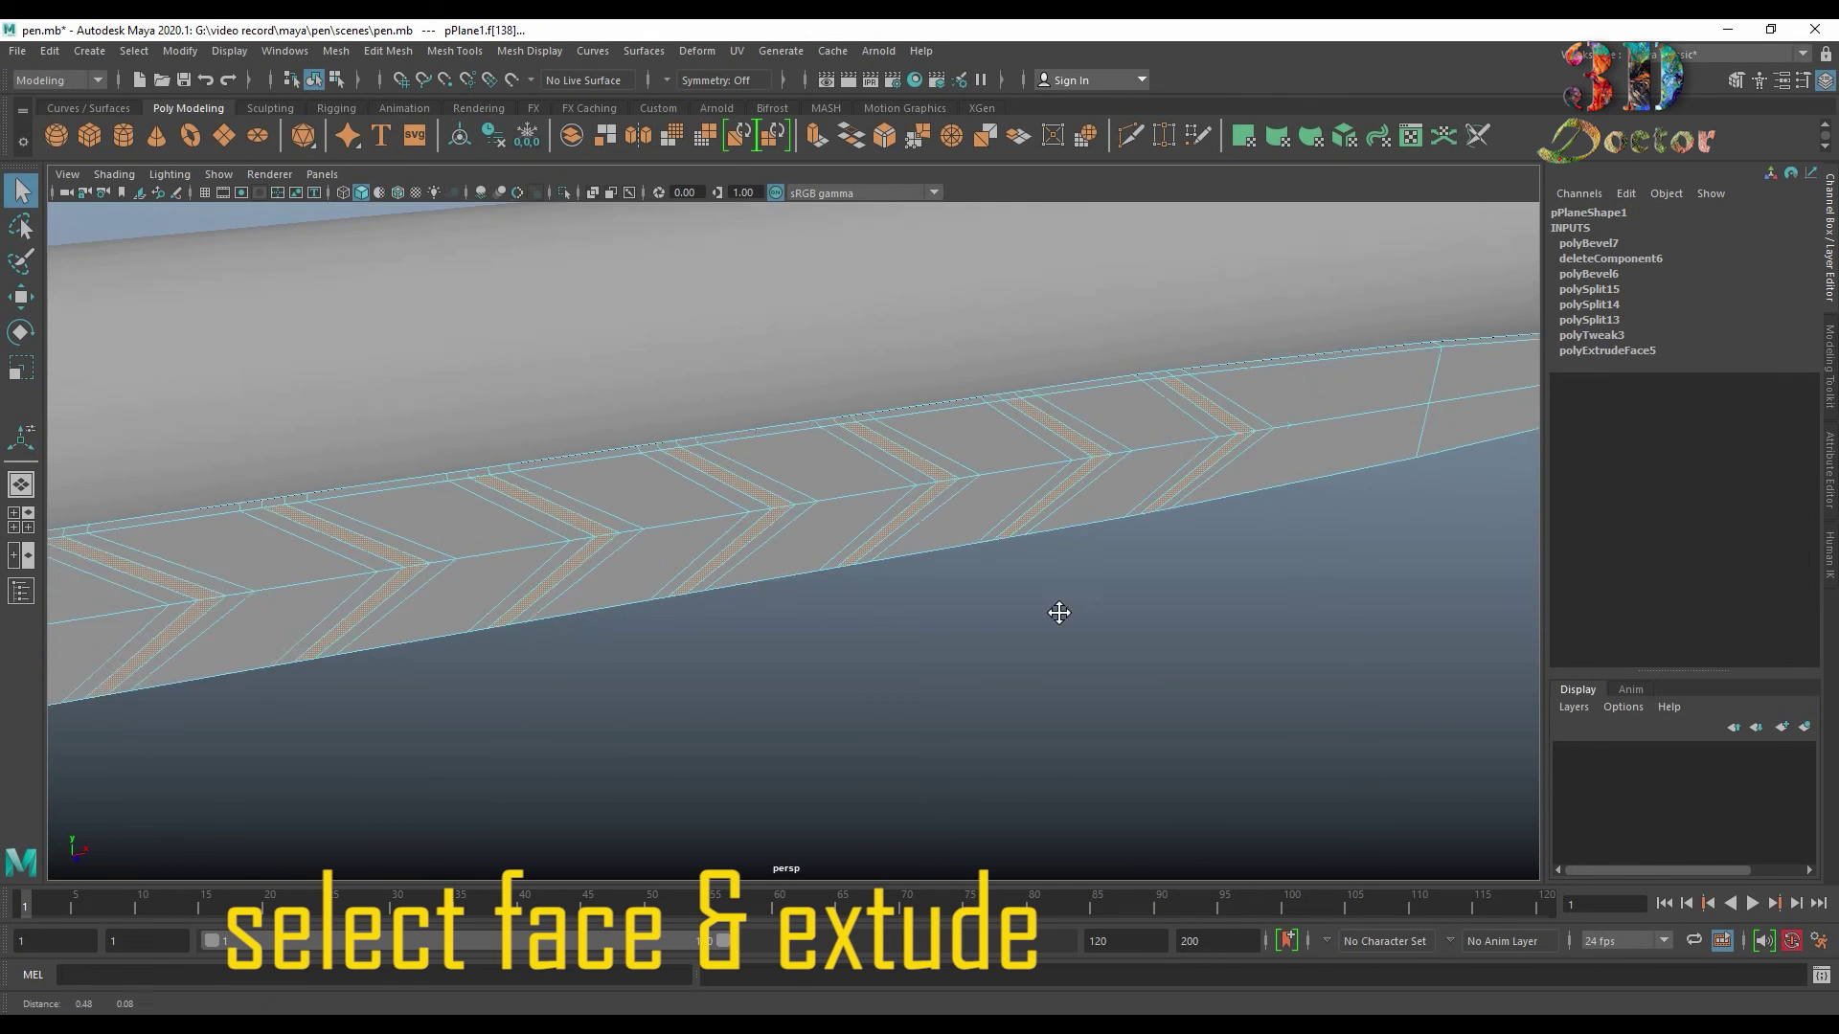
scroll(1101, 603, "down", 3)
scroll(1180, 574, "down", 2)
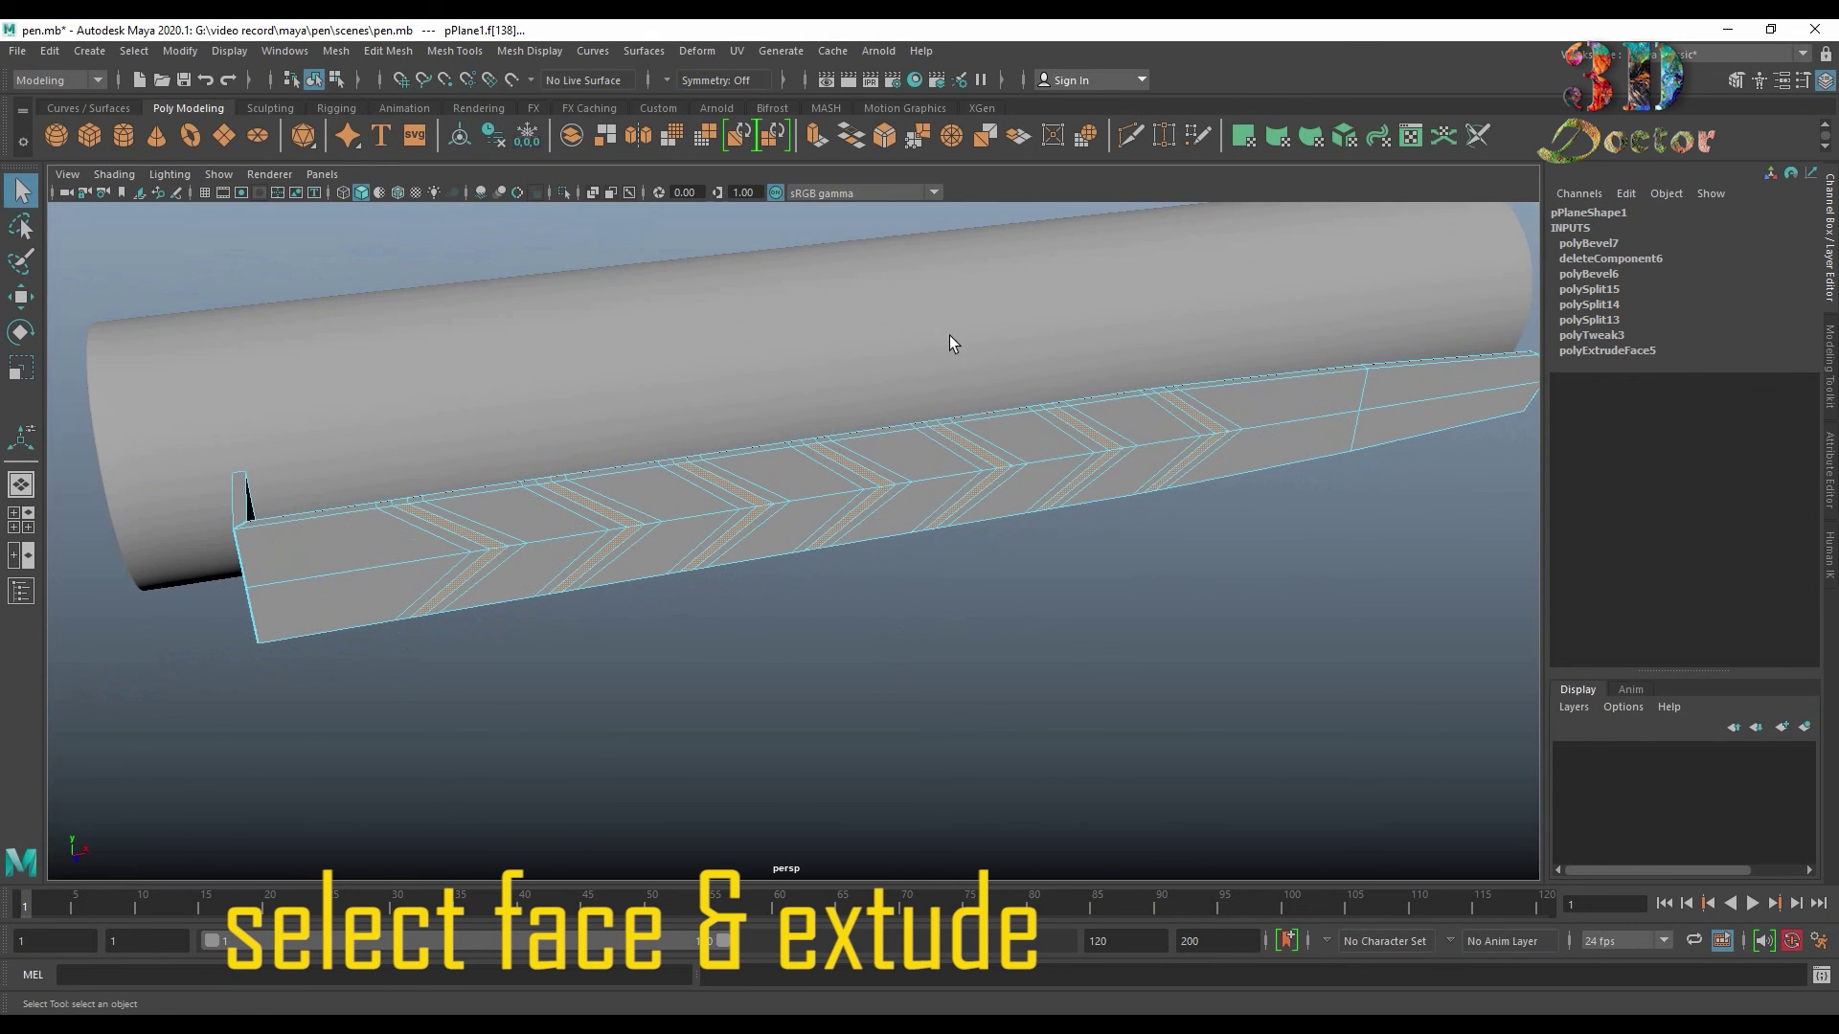
left_click(817, 135)
mouse_move(899, 509)
left_mouse_down("alt")
mouse_move(875, 685)
mouse_move(862, 656)
left_mouse_up("alt")
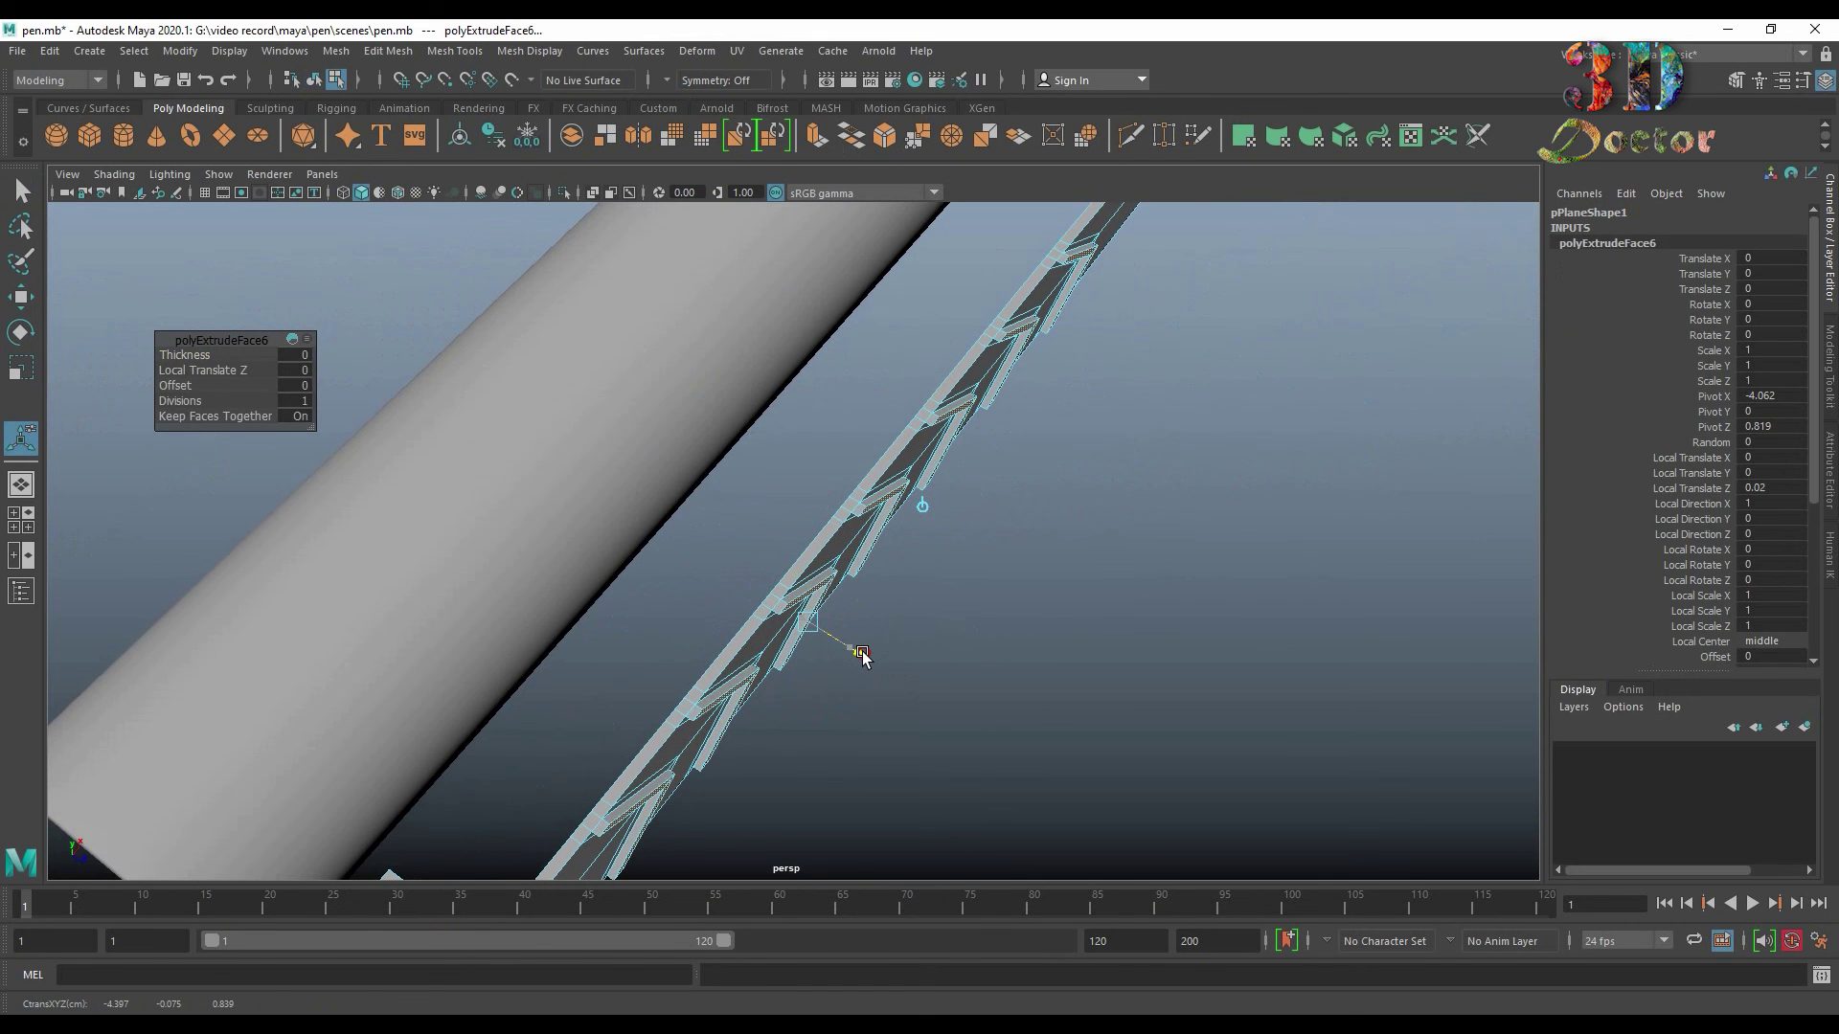
mouse_move(973, 670)
left_mouse_down("alt")
mouse_move(1018, 619)
mouse_move(951, 589)
mouse_move(957, 608)
left_mouse_up("alt")
mouse_move(865, 506)
right_mouse_down()
mouse_move(867, 567)
mouse_move(960, 478)
right_mouse_up()
scroll(1095, 336, "up", 5)
scroll(1031, 575, "up", 3)
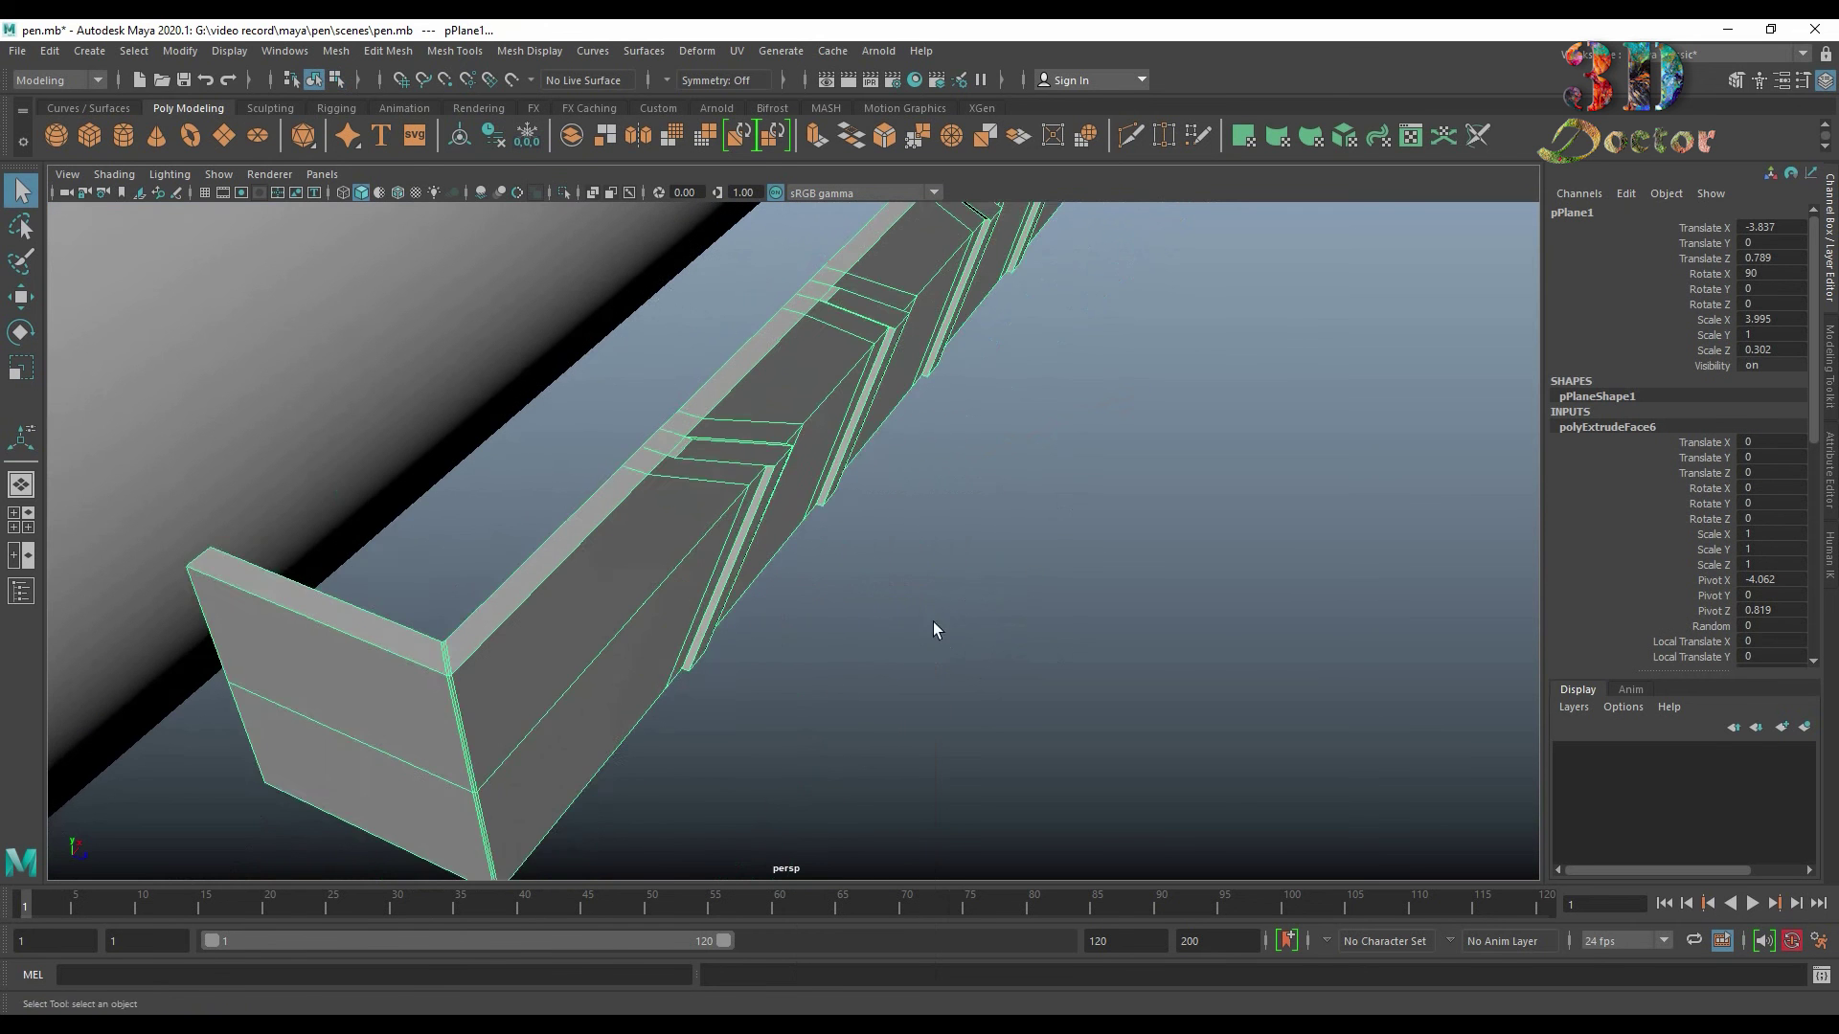